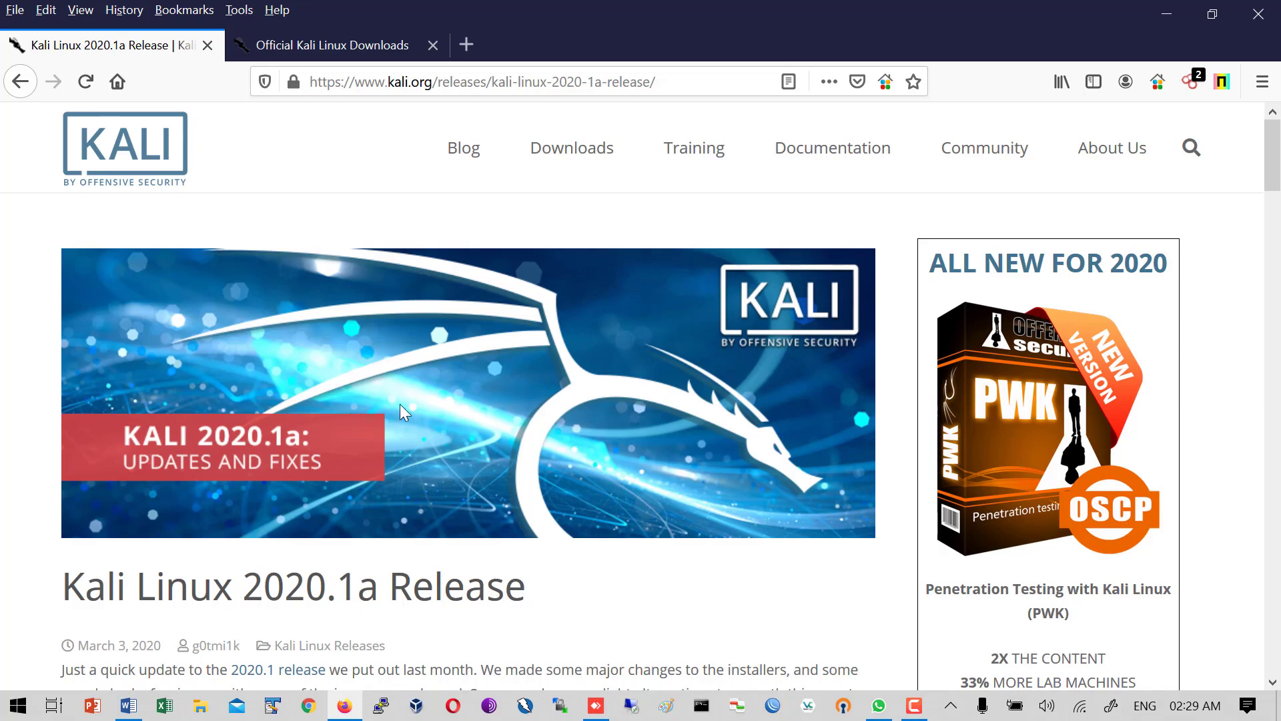
- Scroll down the 2020.1a release article and back to the top, then follow the header's Blog link
scroll(400, 405, down, 15)
scroll(400, 405, down, 15)
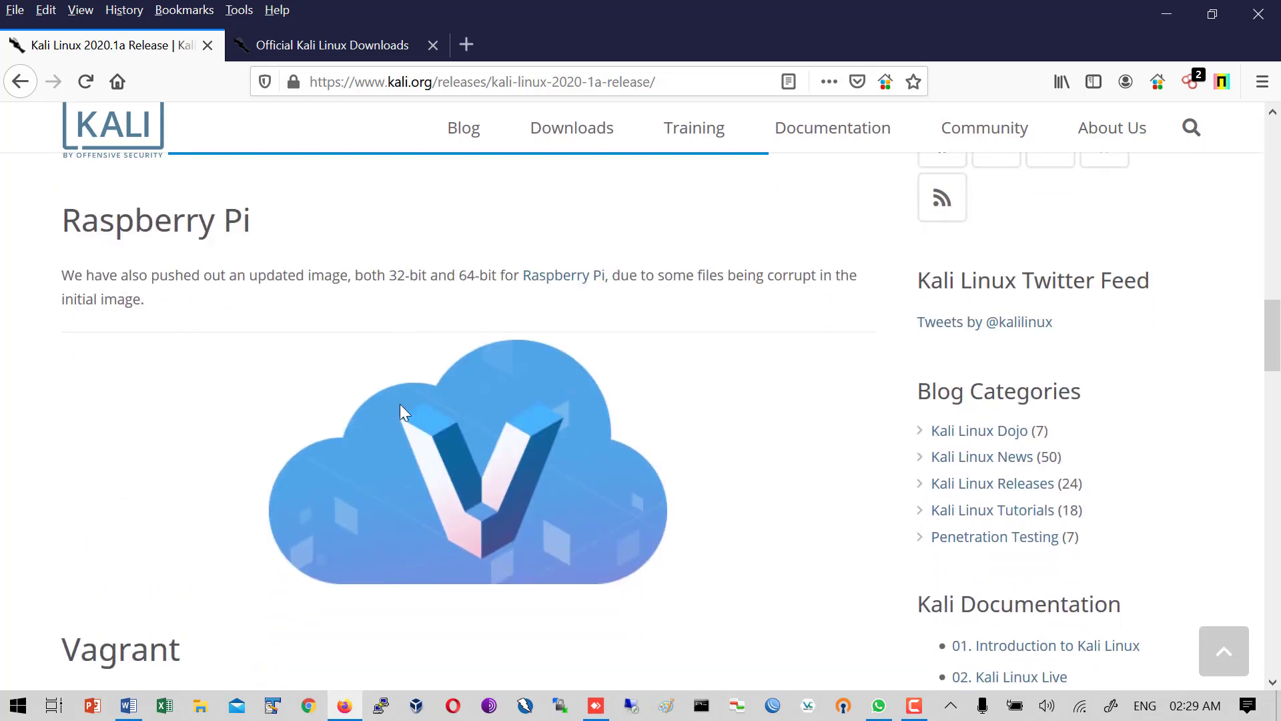
scroll(400, 407, up, 10)
scroll(400, 407, up, 20)
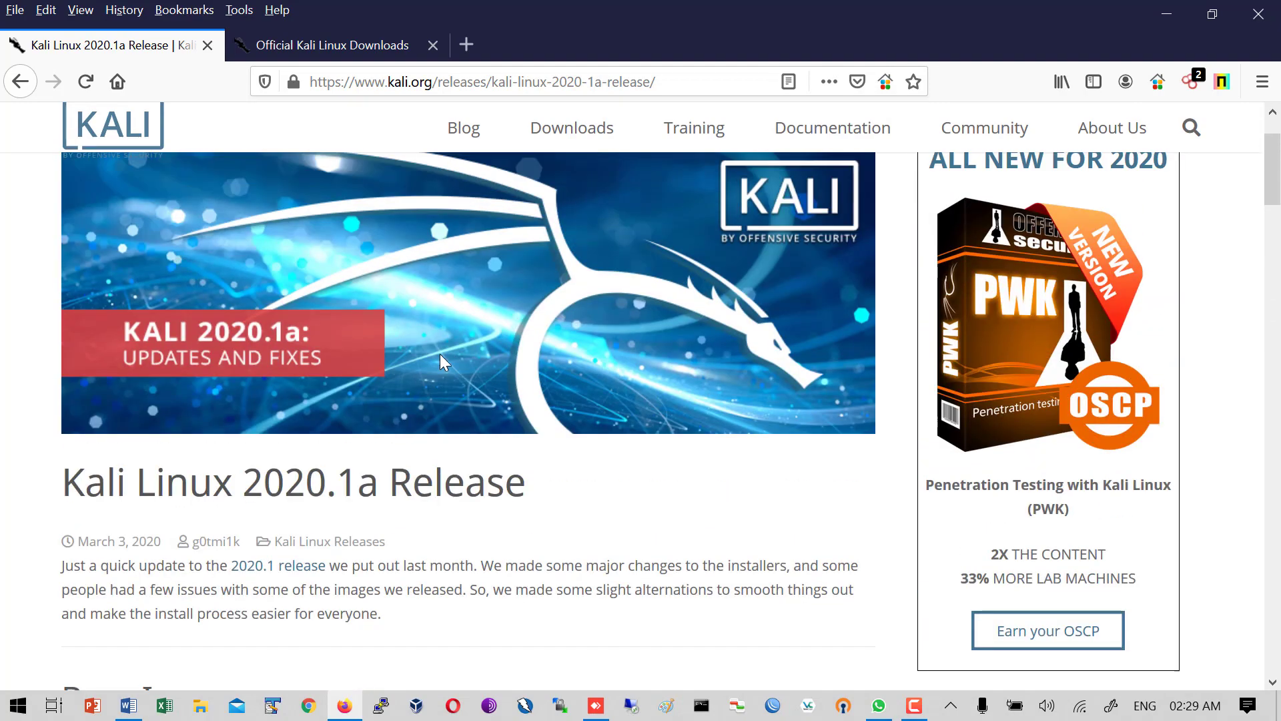
scroll(439, 353, up, 2)
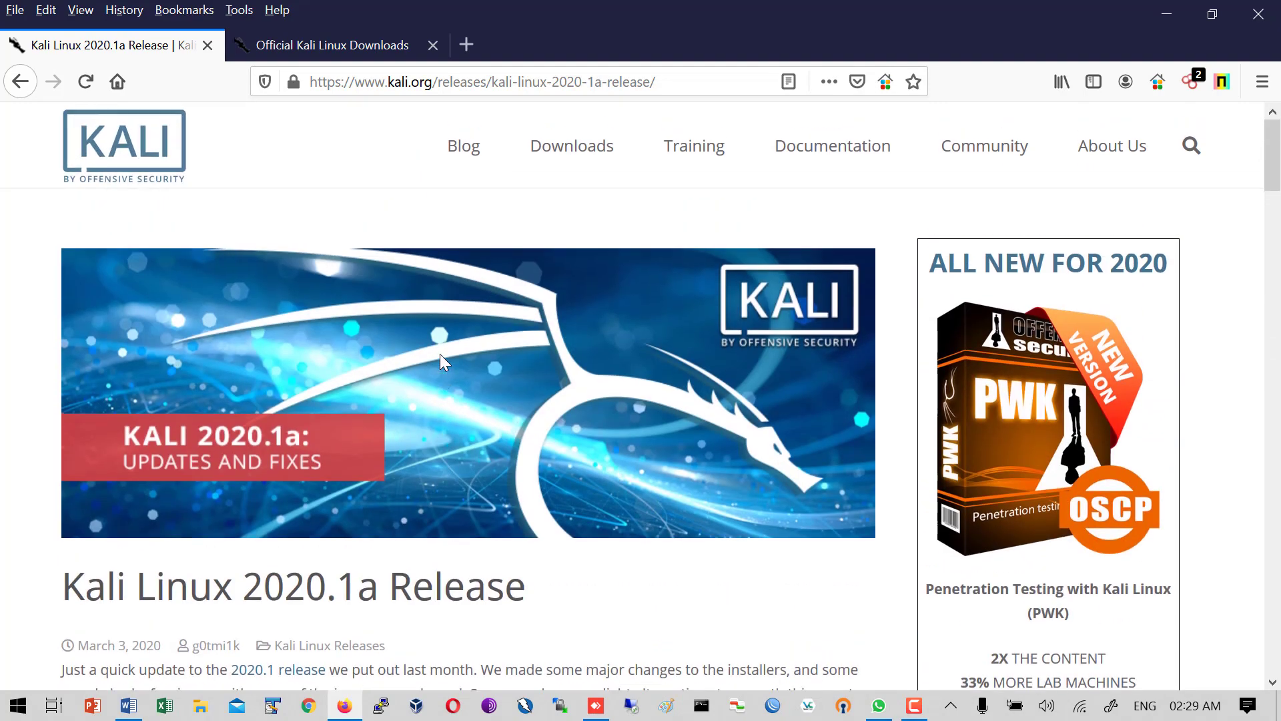
click(465, 158)
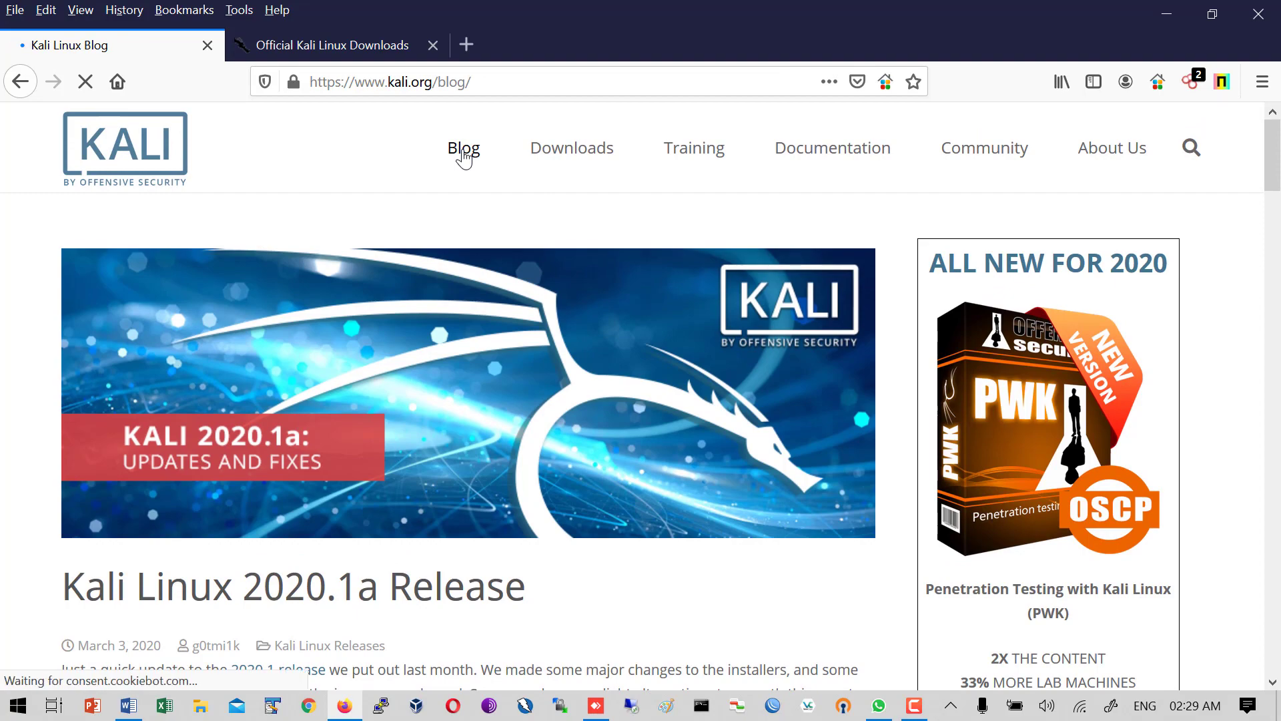
- Scroll the blog listing to the Kali Linux 2020.1 Release post dated January 28, 2020
scroll(437, 265, down, 6)
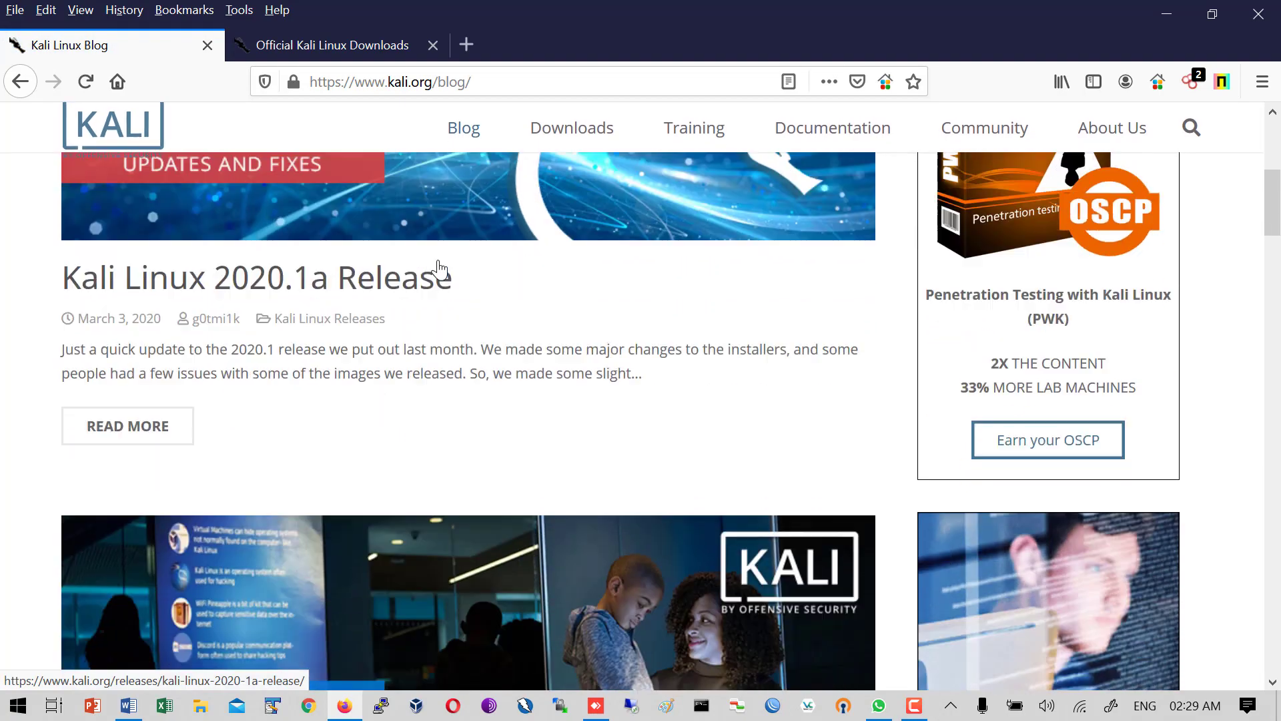
scroll(439, 269, down, 15)
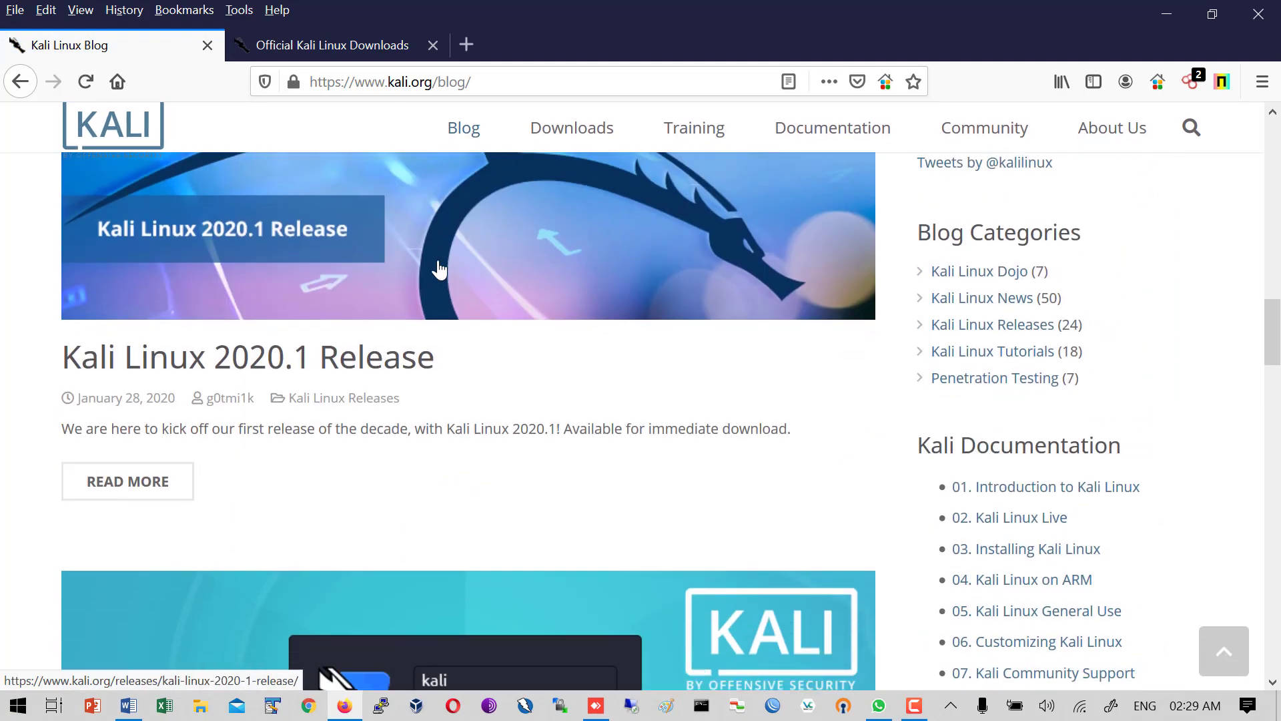
scroll(304, 381, up, 3)
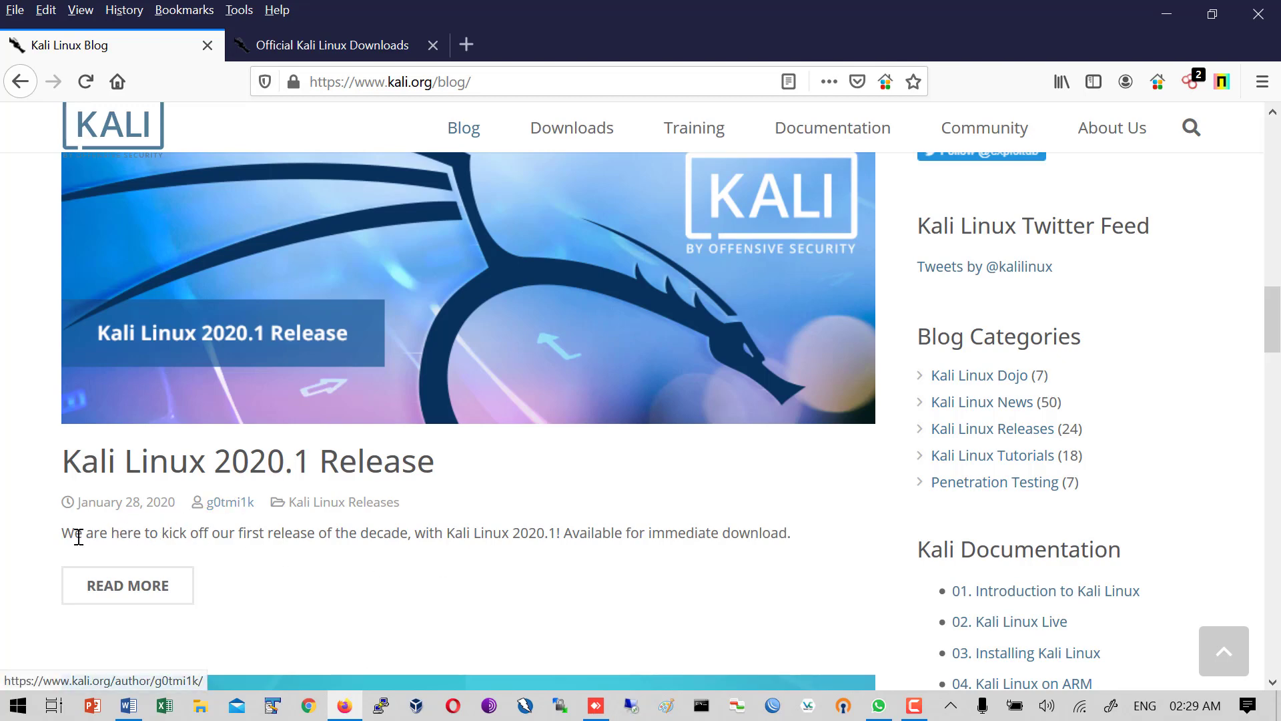
- Highlight the 2020.1 post's summary line, then scroll up to the 2020.1a Release post
drag(71, 534, 792, 531)
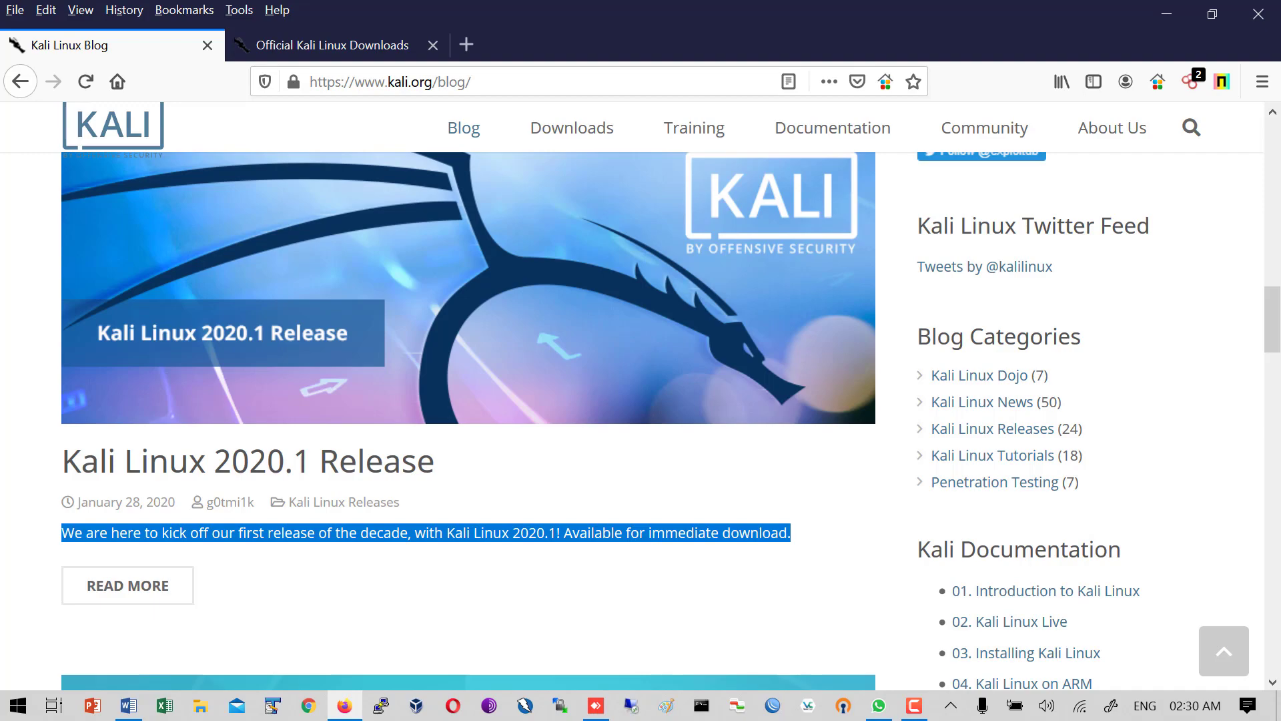
scroll(505, 302, up, 15)
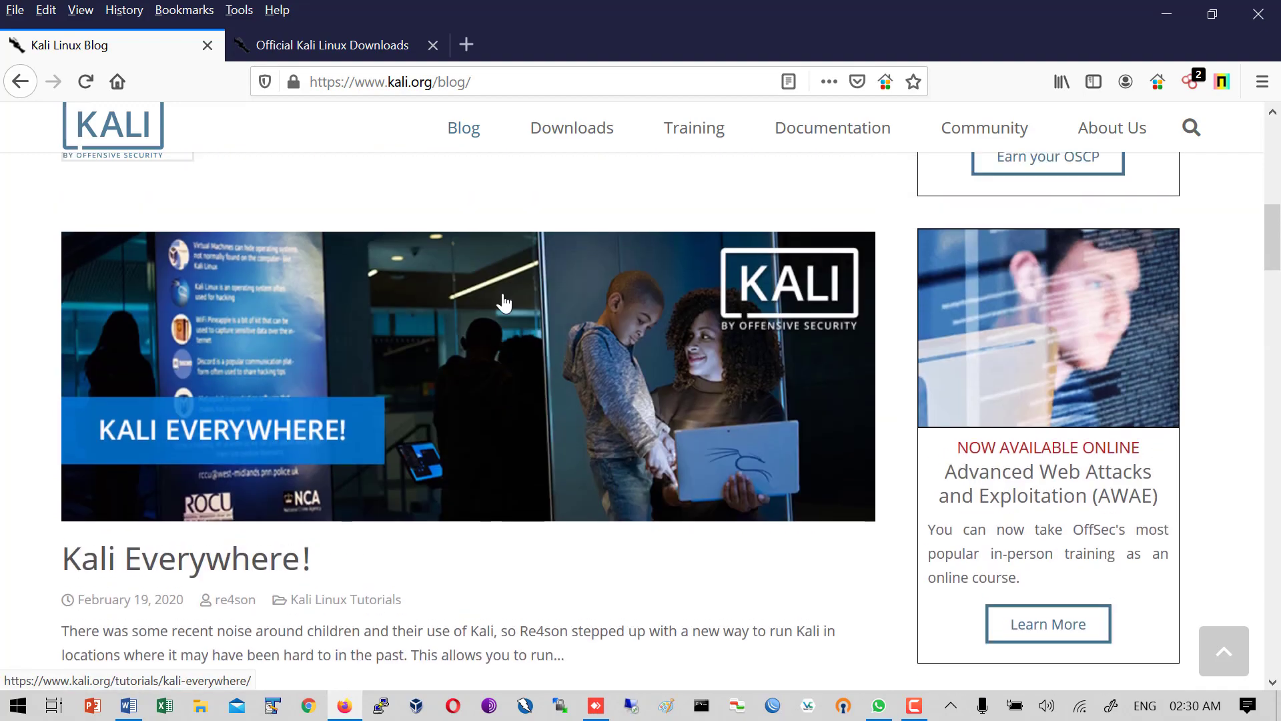
scroll(505, 304, down, 4)
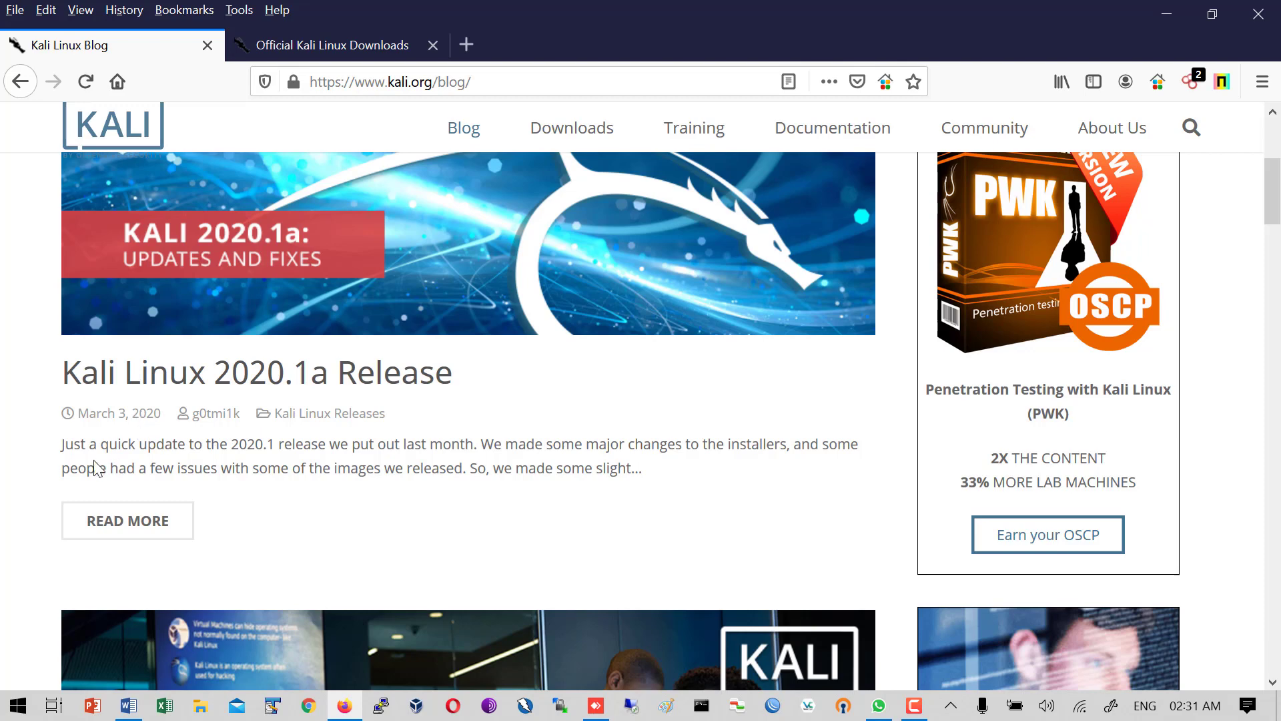
- Select the 2020.1a excerpt about installer and image fixes, replacing a partial selection with both lines
drag(66, 449, 253, 446)
click(252, 444)
drag(64, 445, 680, 481)
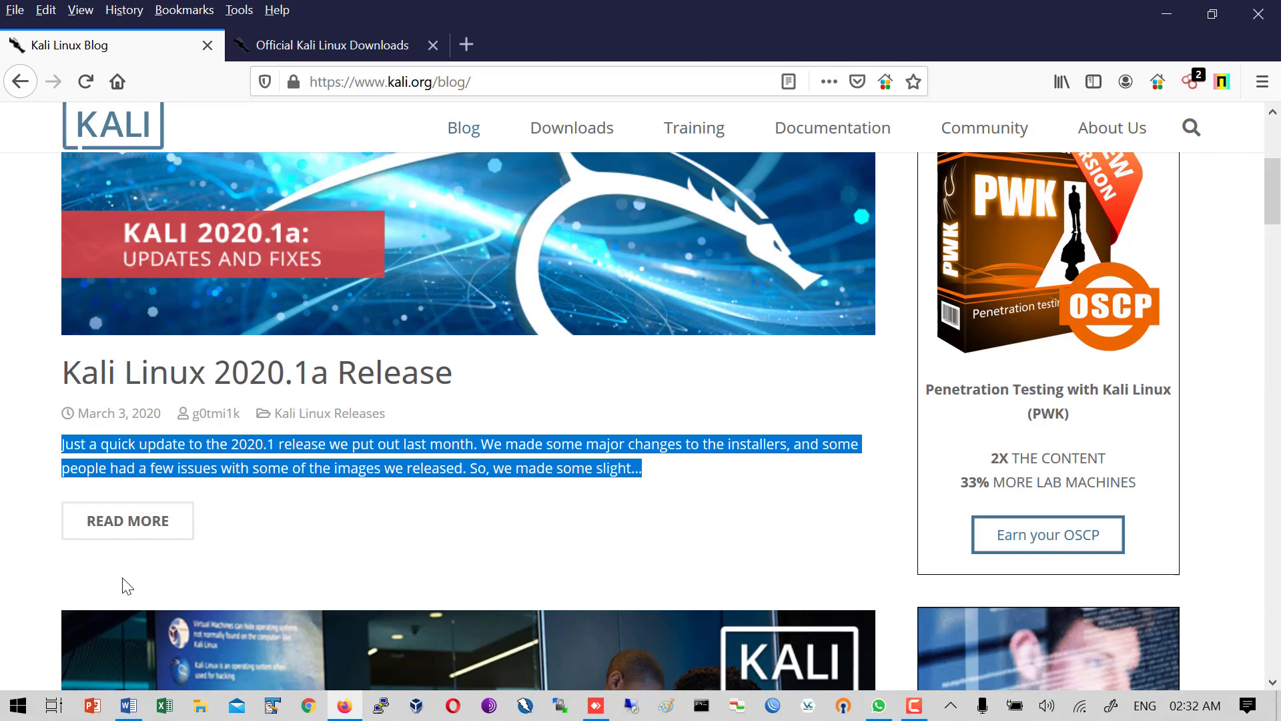
- Open the 2020.1a article with READ MORE and scroll down to its intro and Base Image heading
click(130, 527)
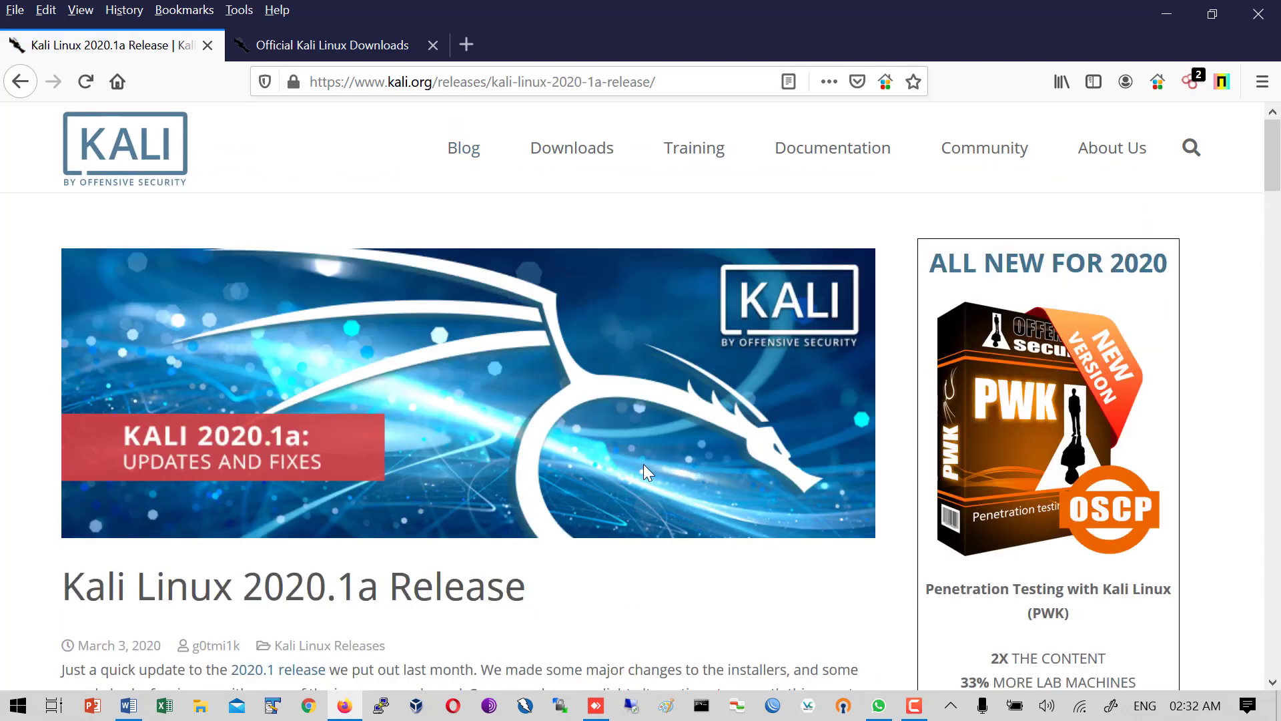
scroll(643, 466, down, 3)
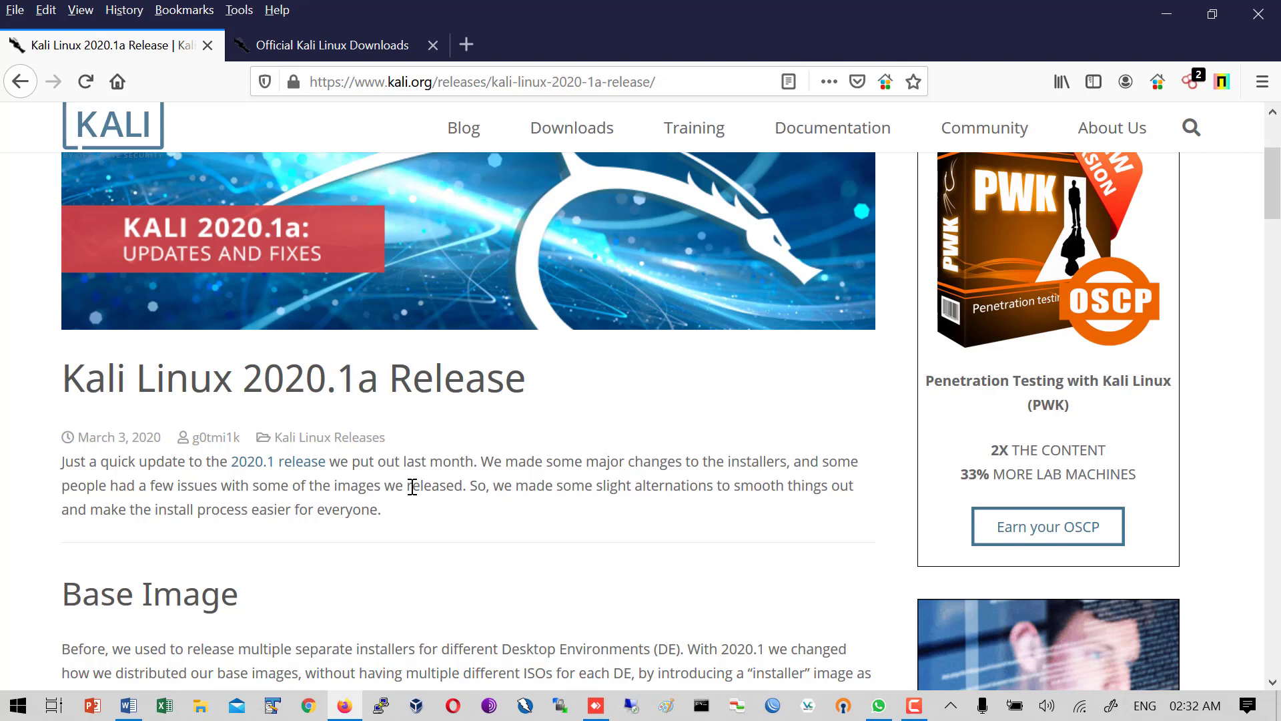
scroll(412, 486, down, 1)
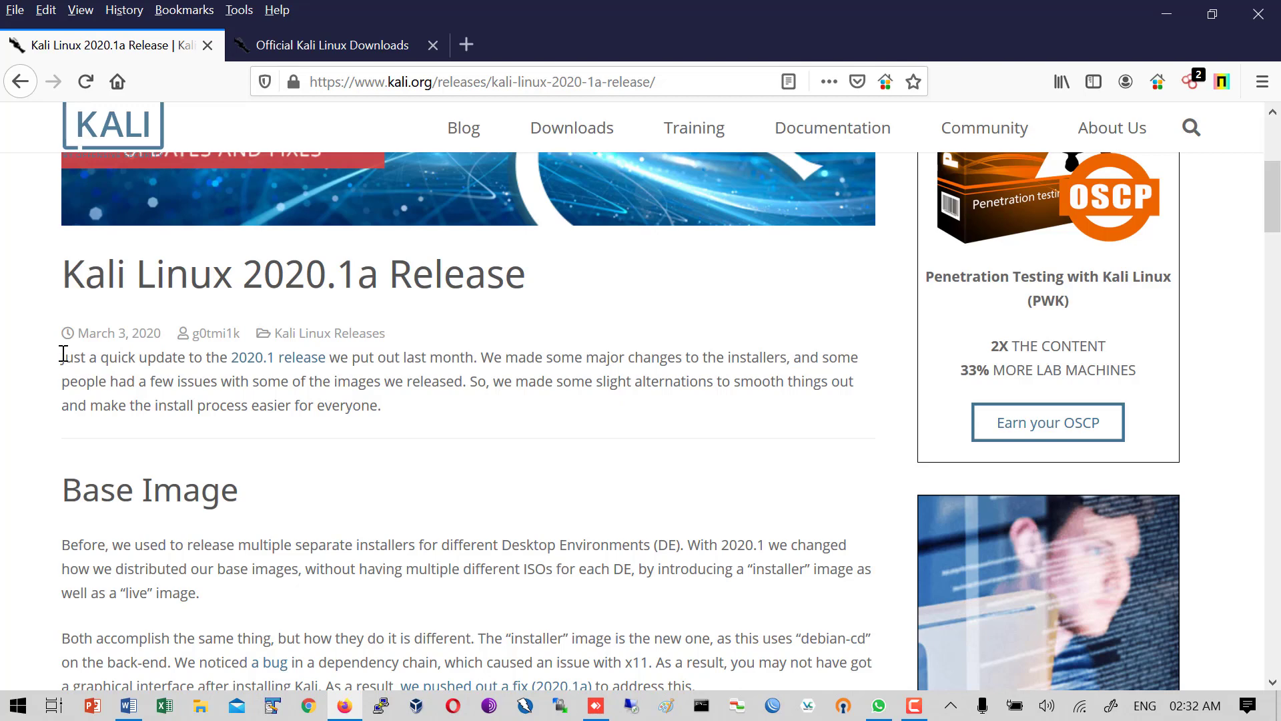
- Highlight the intro paragraph, then the Base Image text from 'Before' to 'Environments'
drag(63, 353, 669, 377)
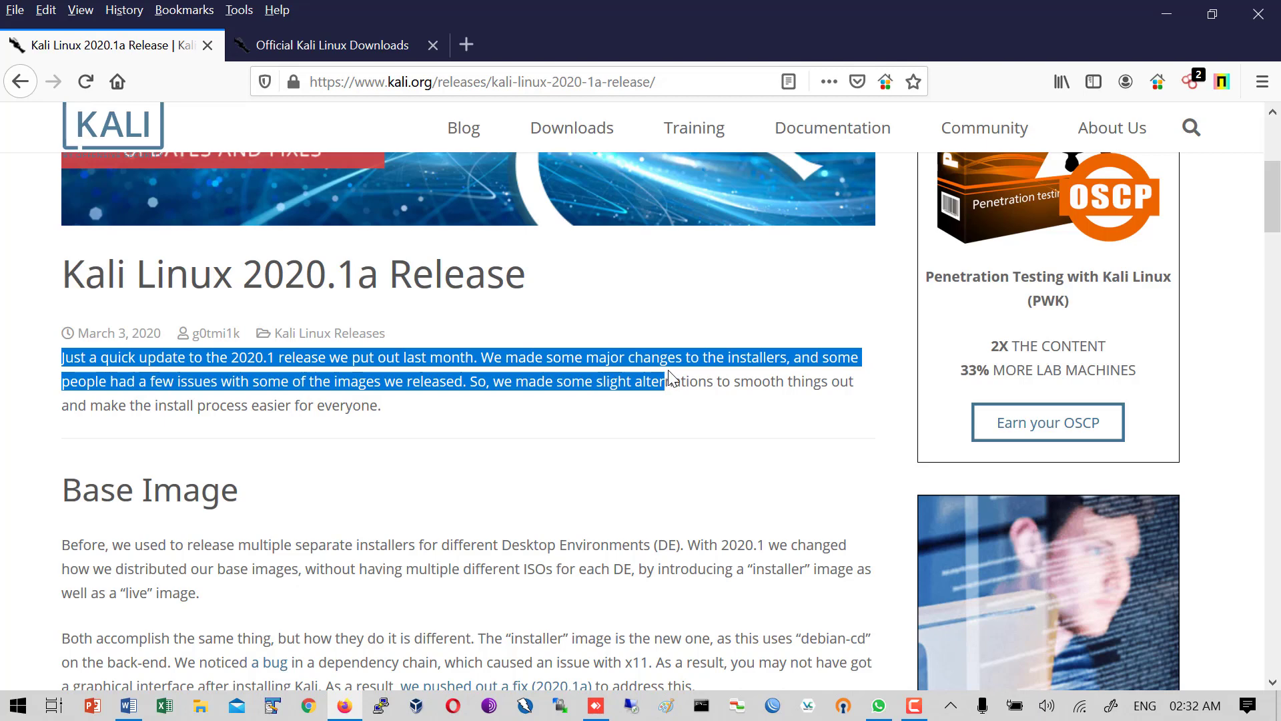
scroll(572, 461, down, 5)
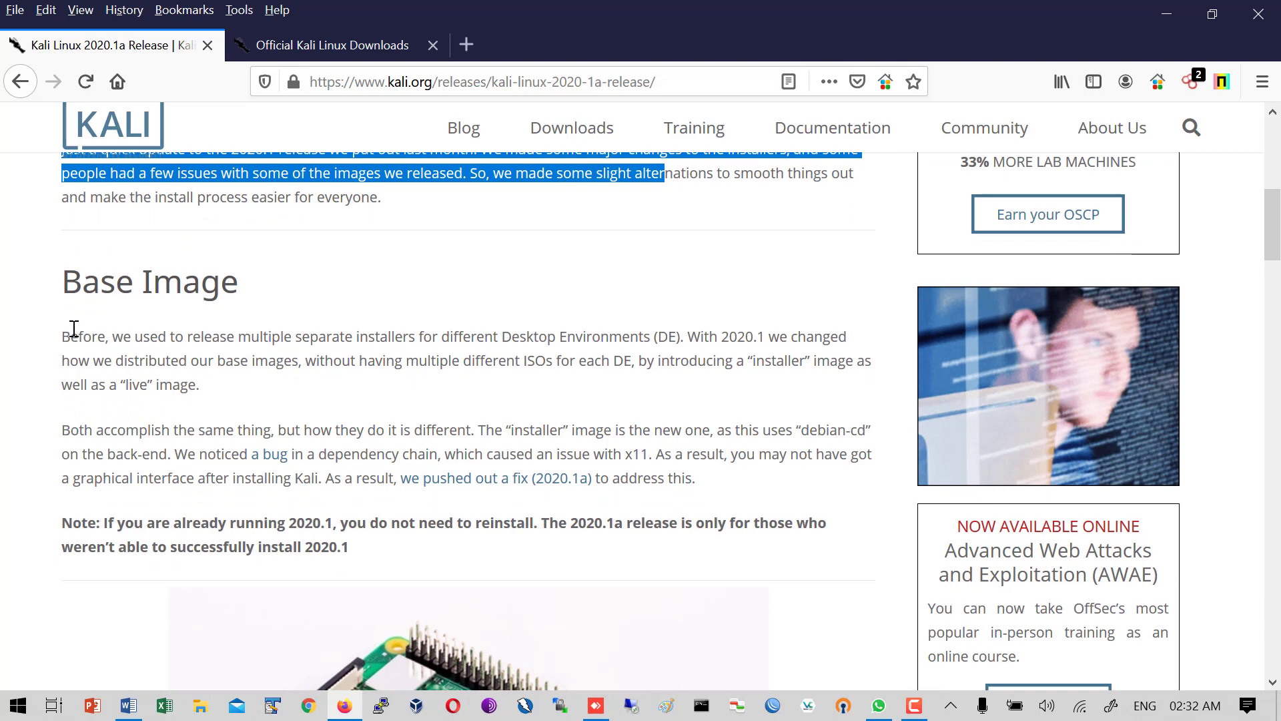
drag(62, 336, 655, 336)
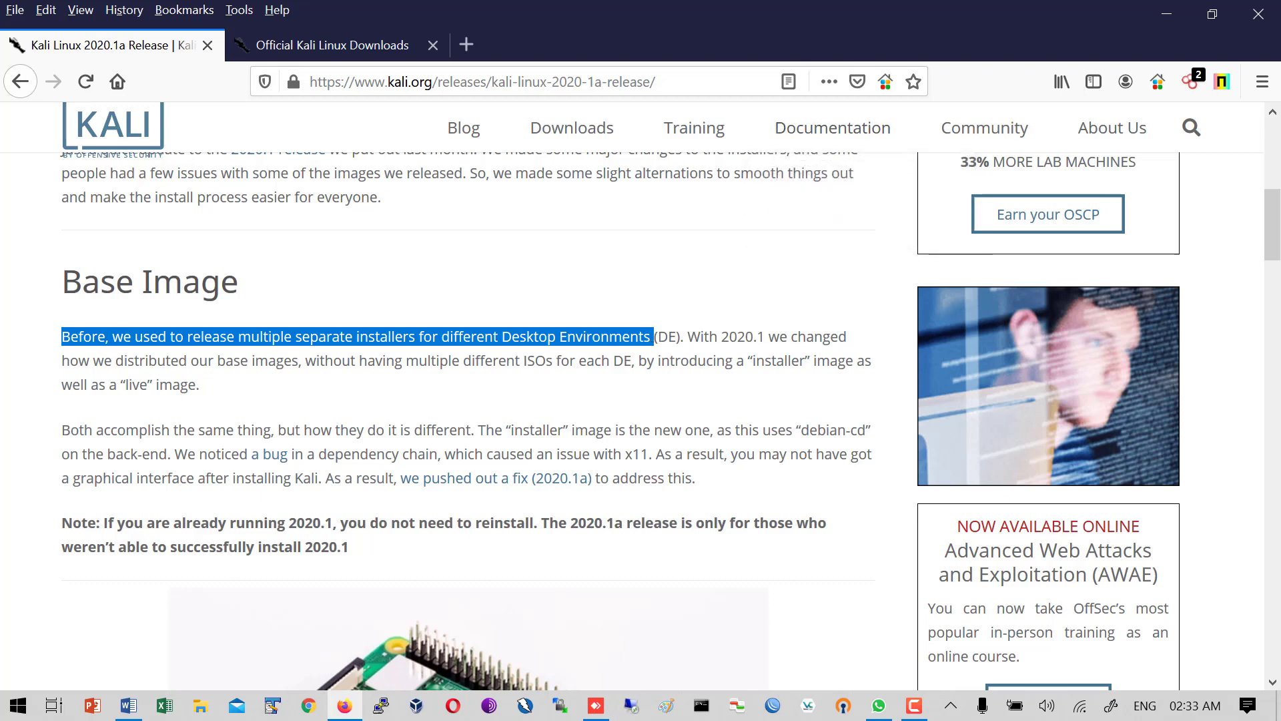
- Highlight the sentences about the installer image on the 2020.1a release page
click(914, 705)
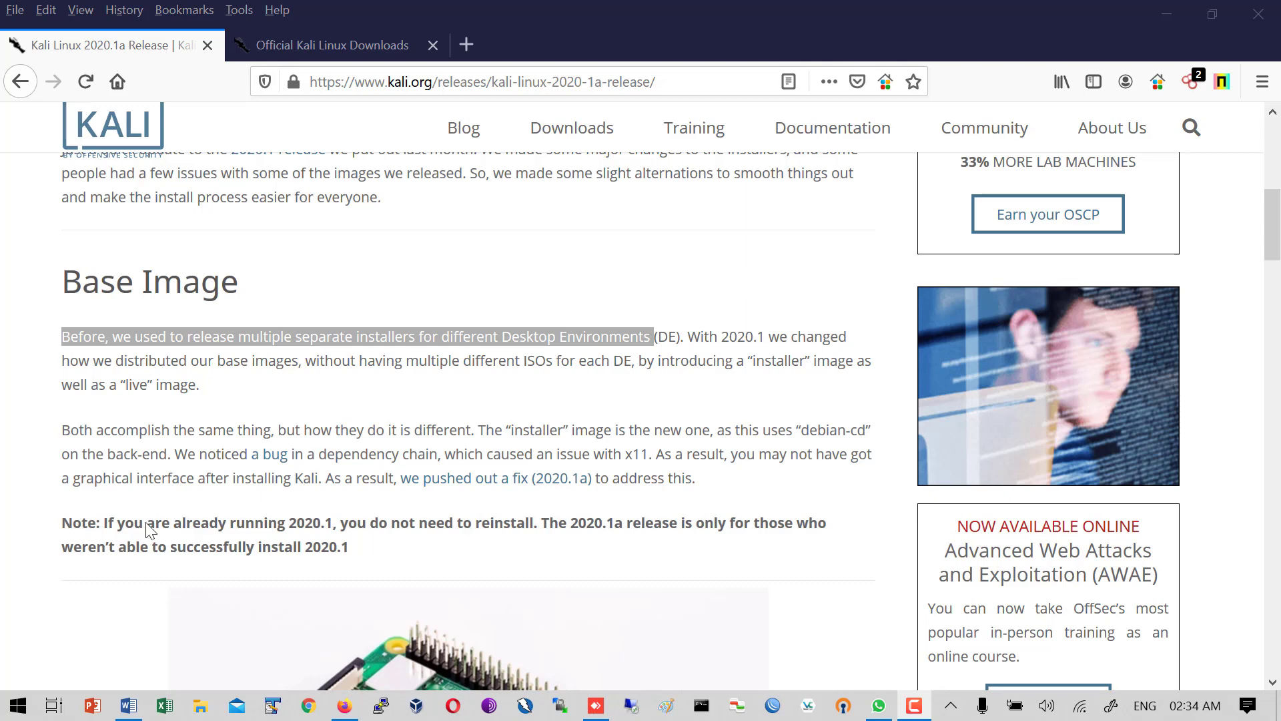
click(111, 459)
drag(111, 459, 323, 472)
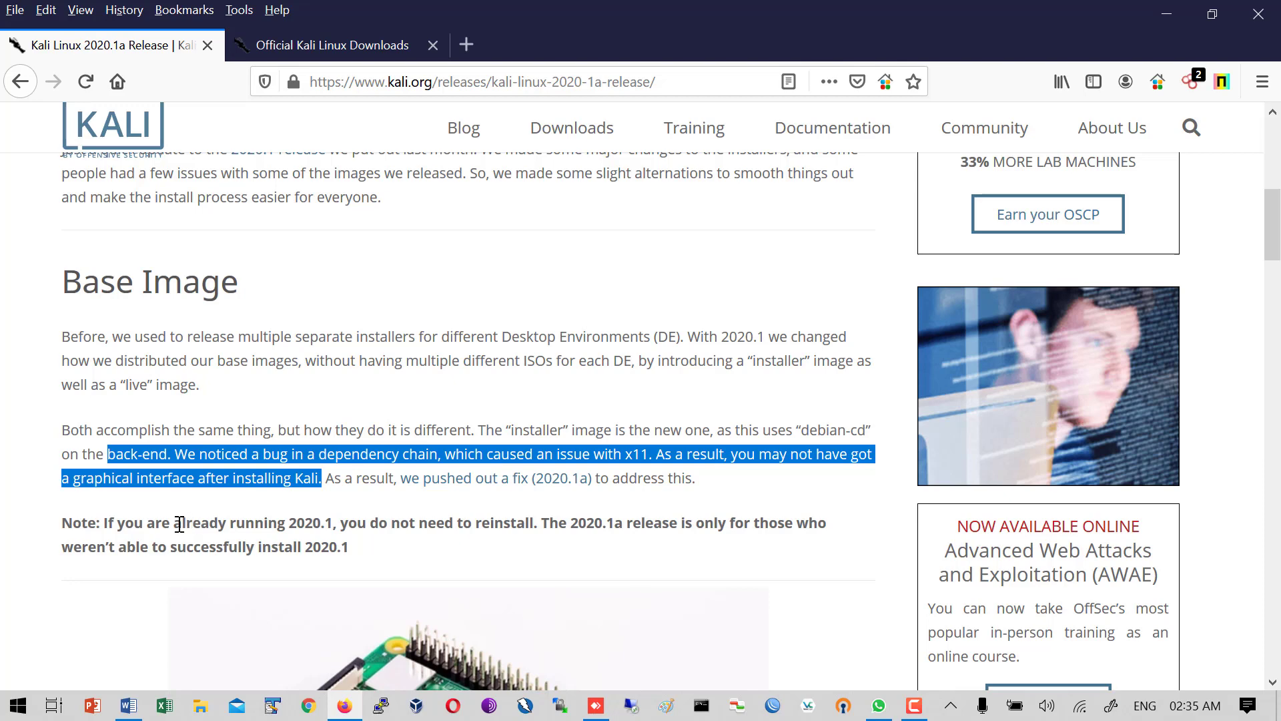
- Highlight the Note from 'If you are already running 2020.1' through 'The 2020.1a'
click(108, 522)
drag(108, 522, 326, 515)
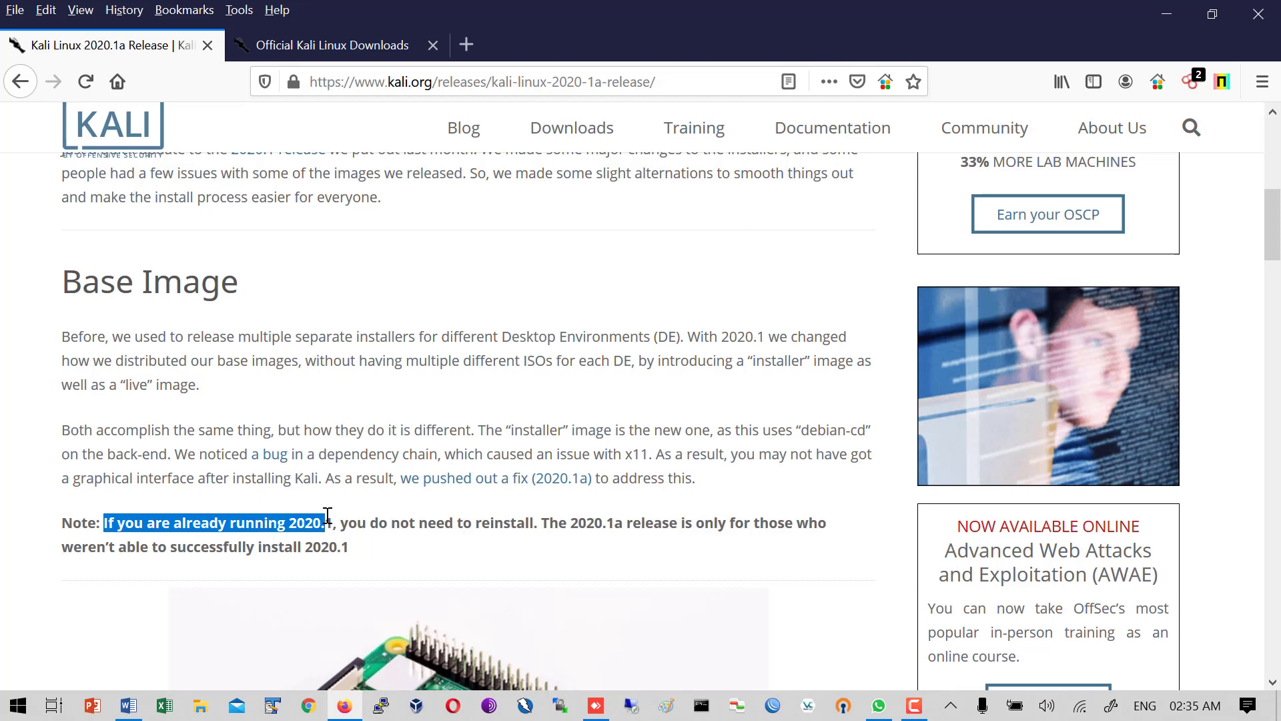
drag(327, 515, 623, 524)
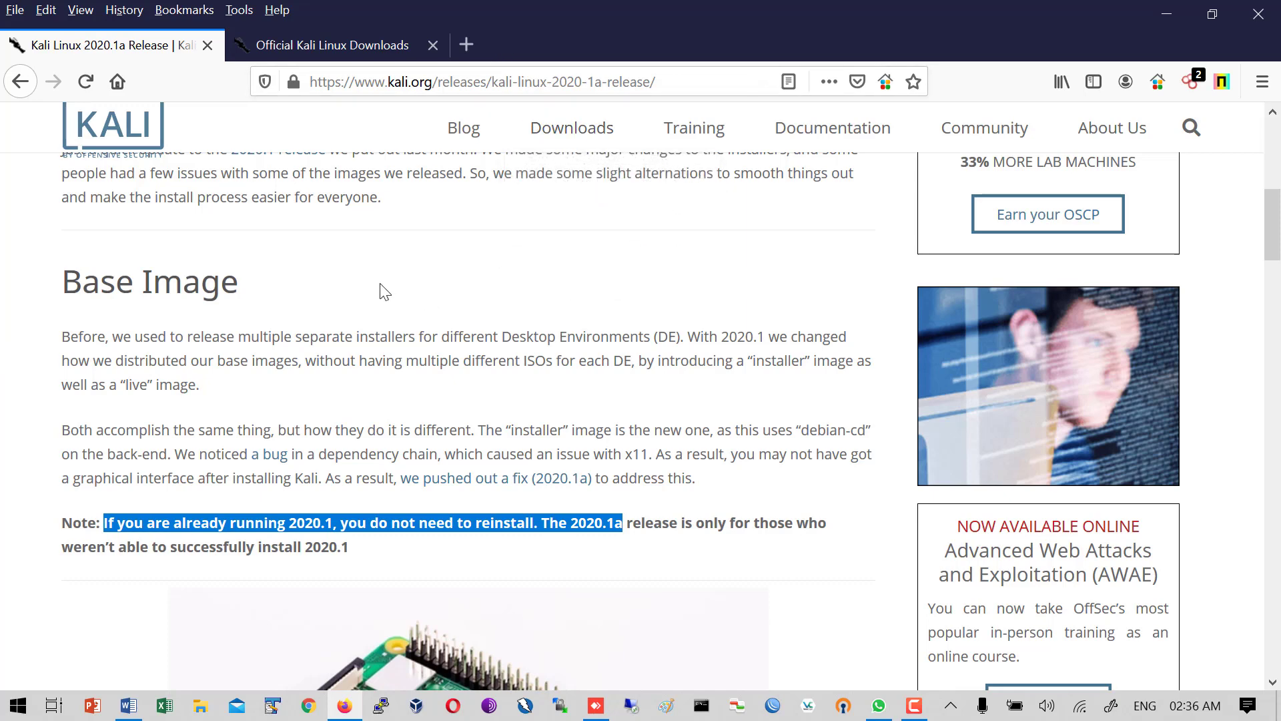
- Switch to the Official Kali Linux Downloads tab and scroll to the 2020.1 NetInstaller images (285M, 287M)
click(303, 42)
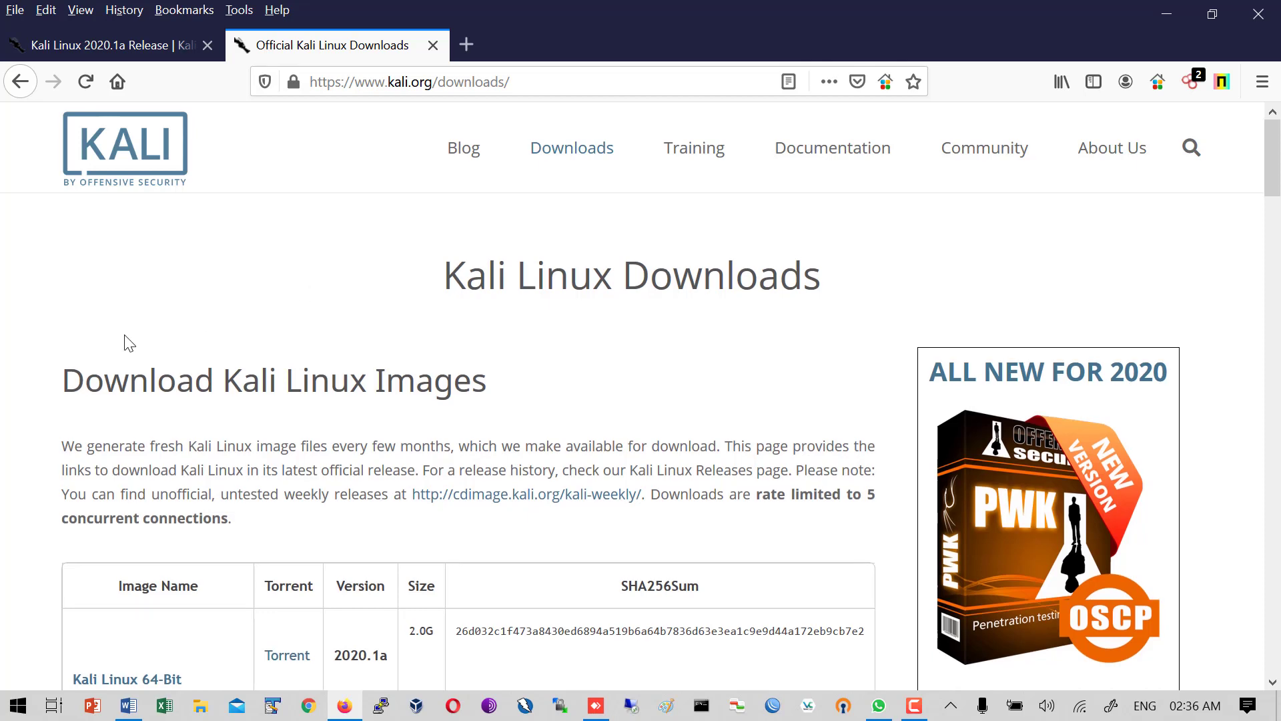
scroll(127, 360, down, 5)
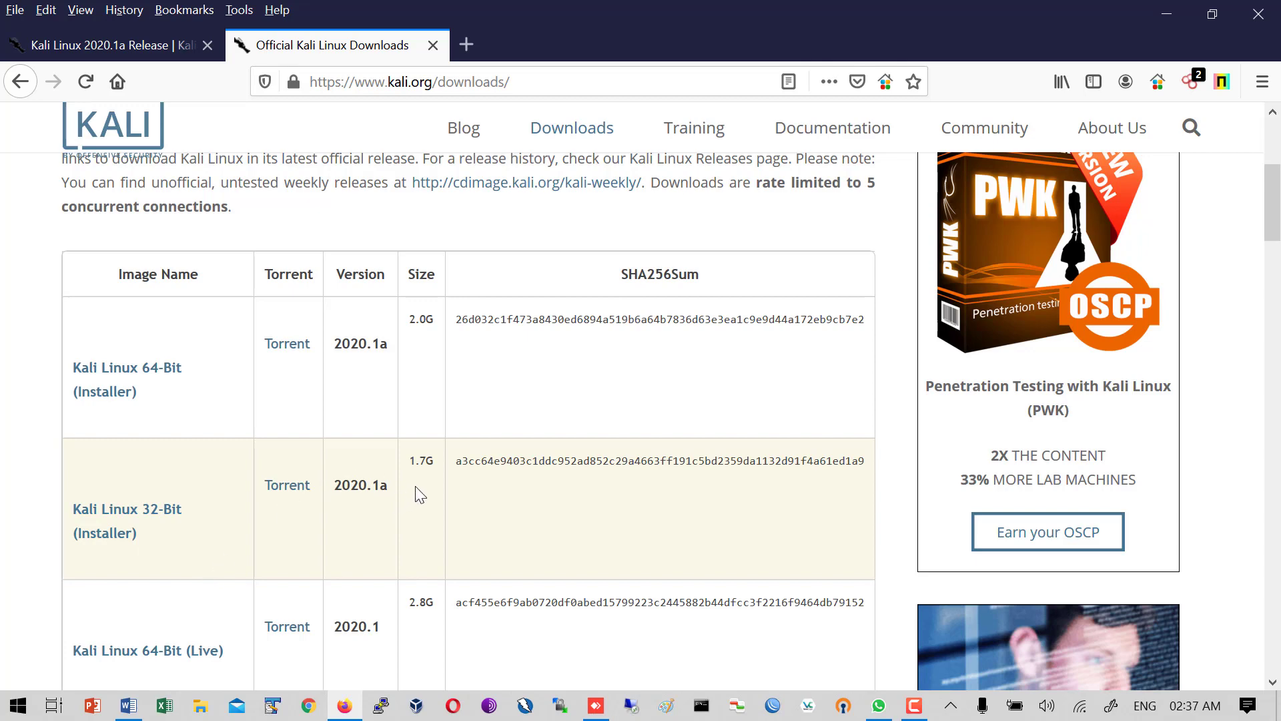
scroll(419, 494, down, 3)
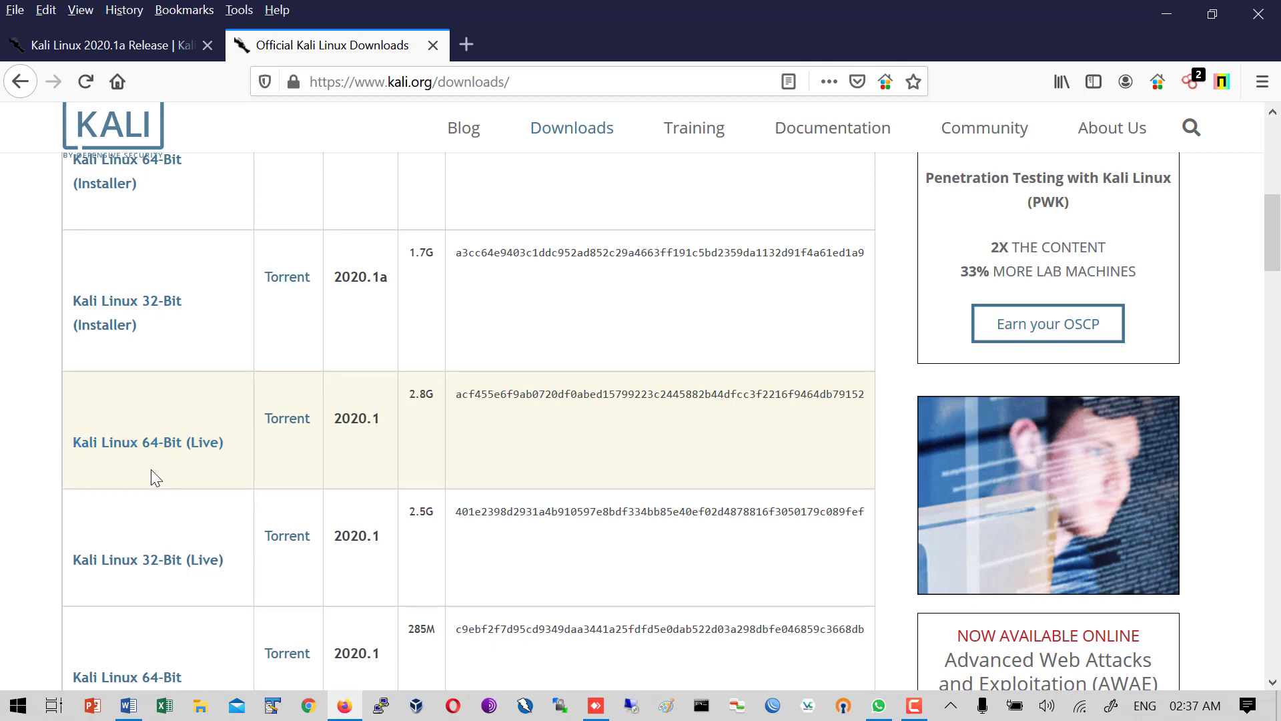
scroll(151, 470, down, 3)
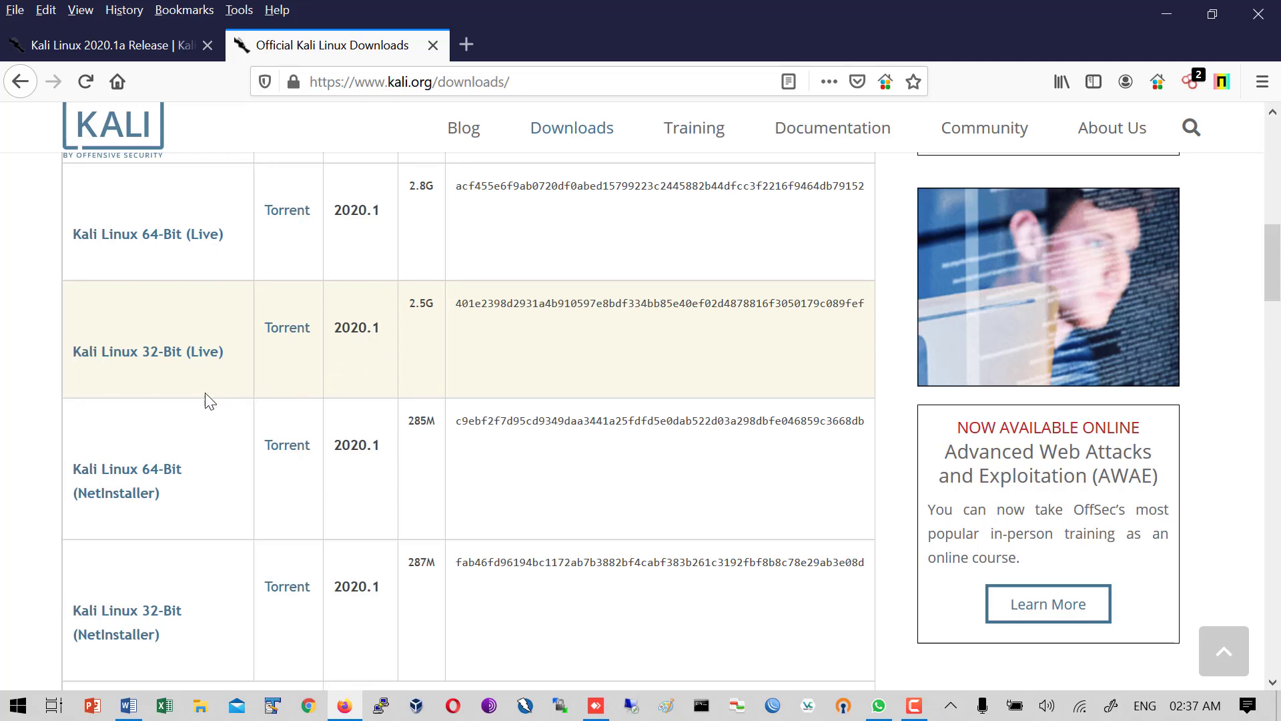
scroll(117, 420, down, 2)
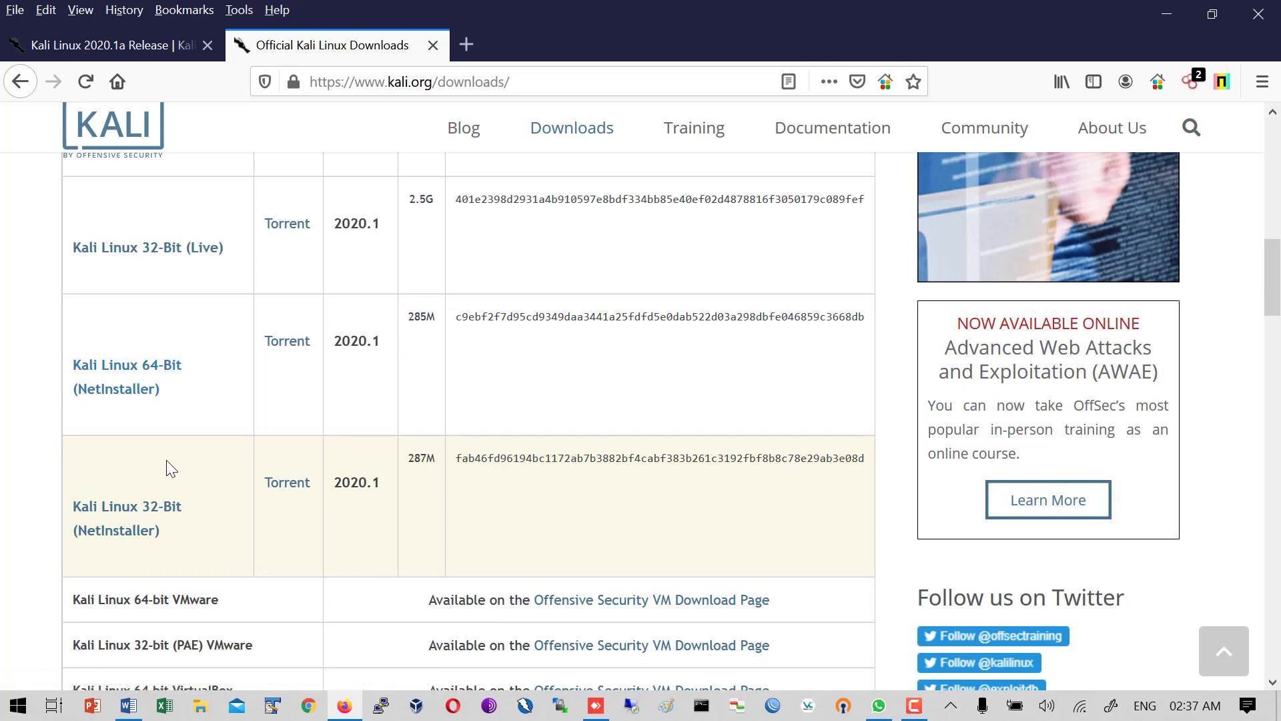
scroll(167, 460, down, 3)
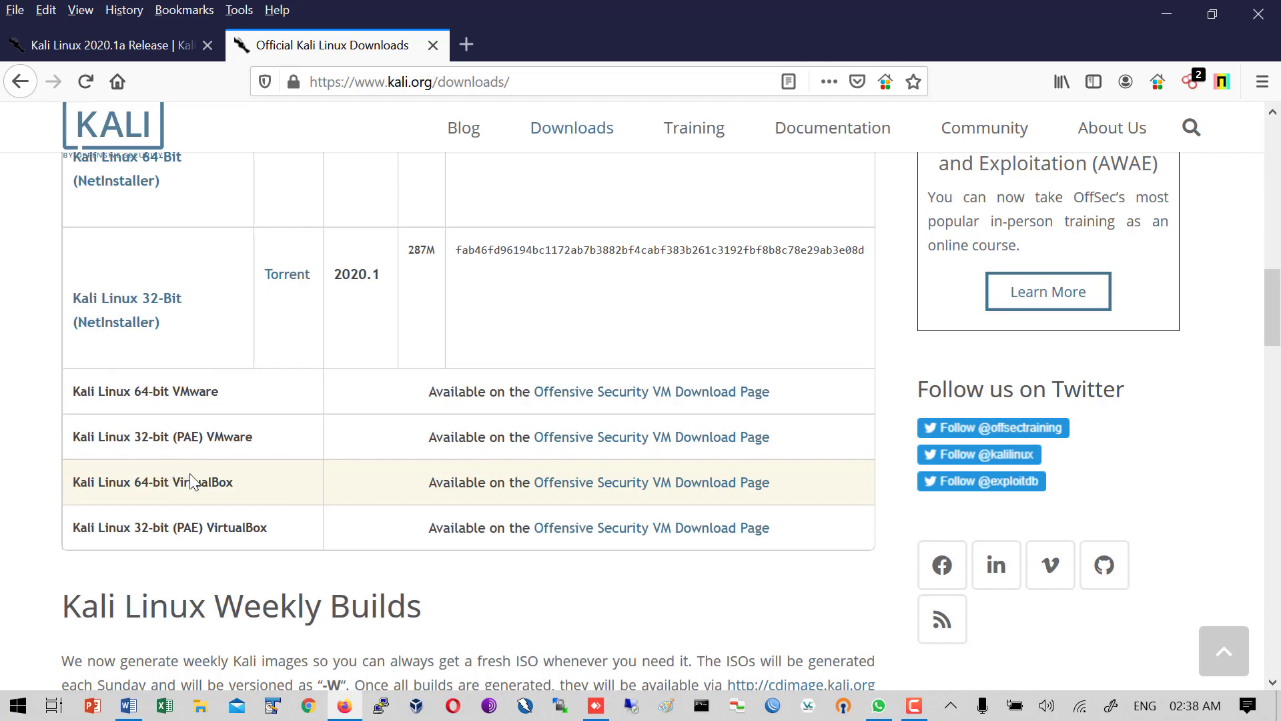
scroll(179, 504, up, 7)
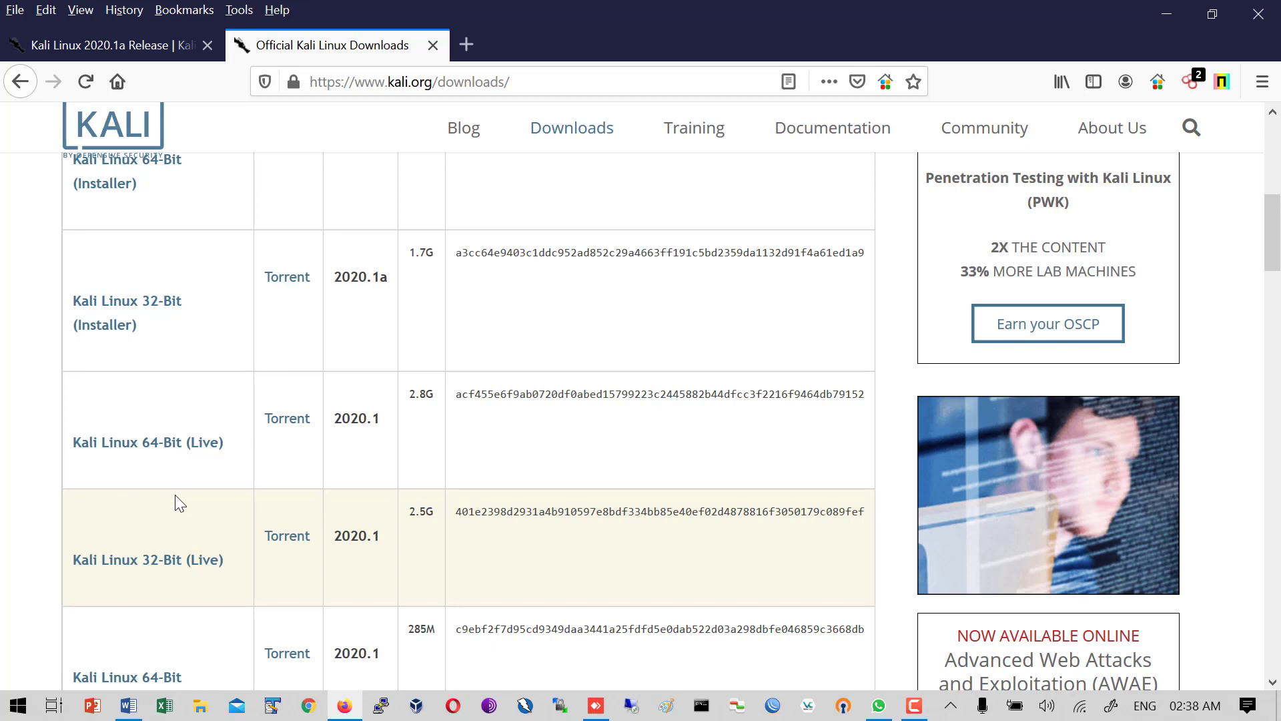
scroll(175, 495, up, 6)
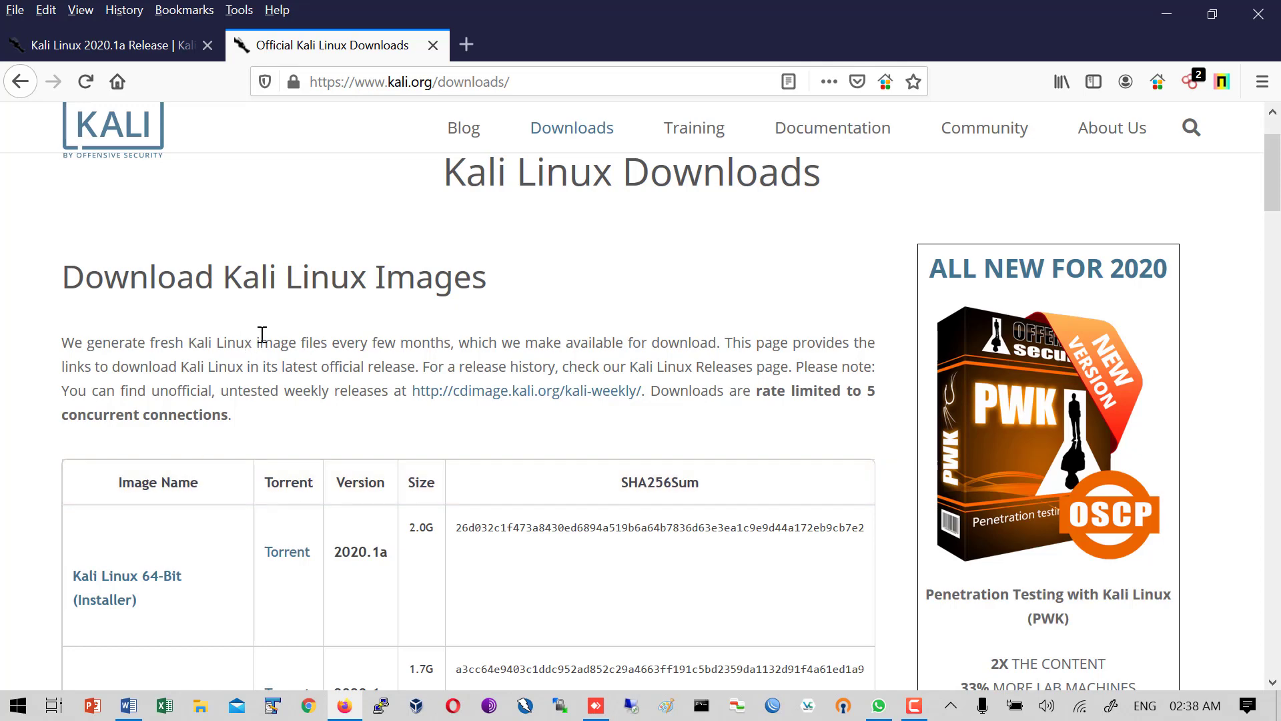
- Return to the release tab, minimize Firefox, and launch VirtualBox from the Windows 7 desktop taskbar
click(130, 57)
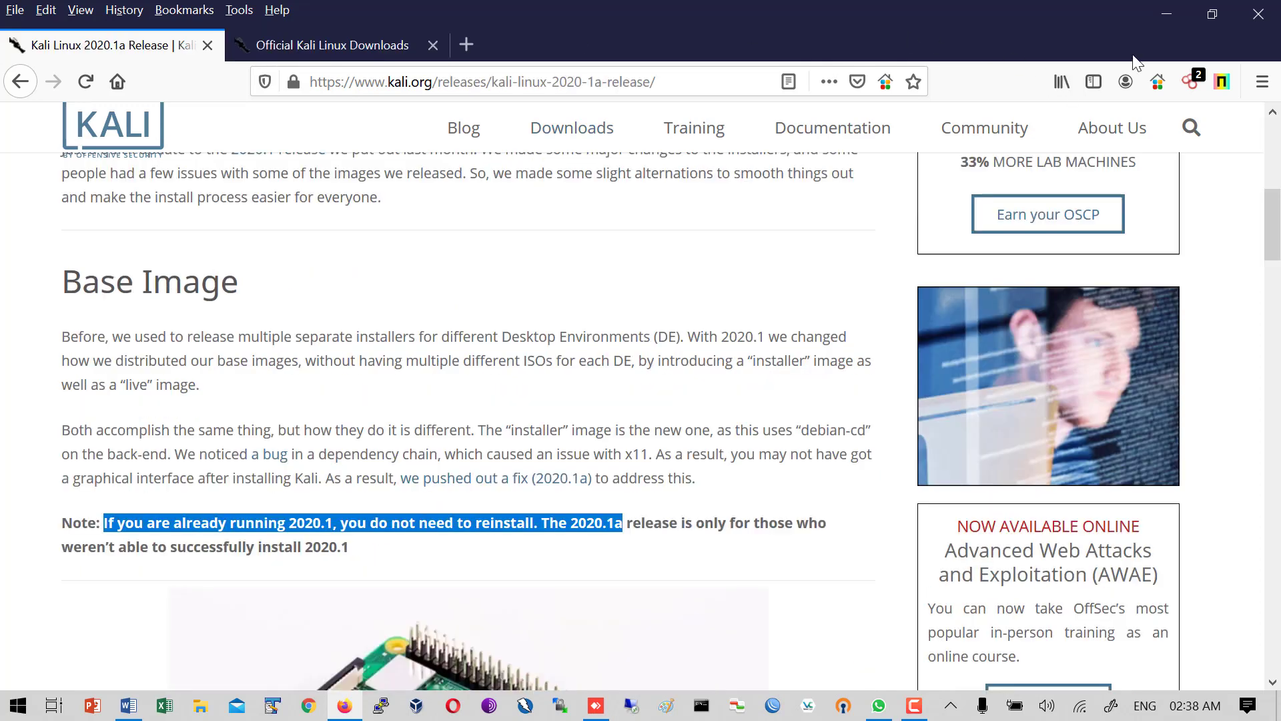
click(1165, 14)
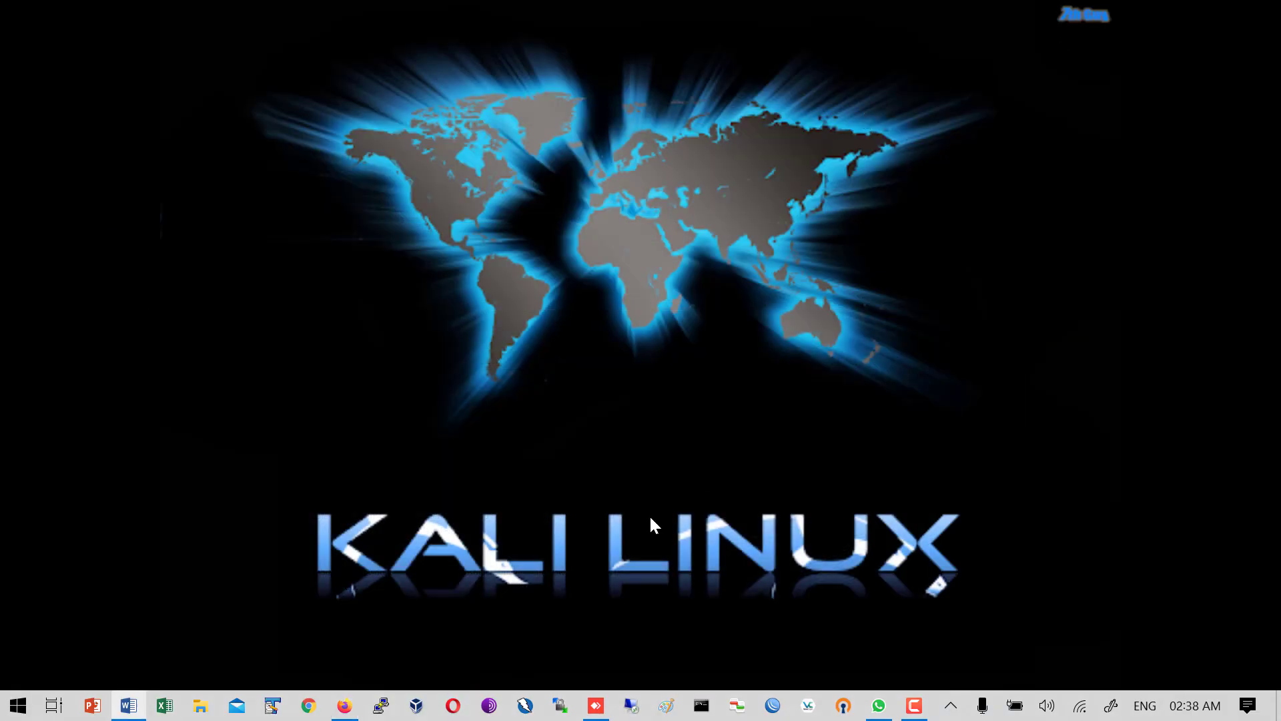
click(595, 706)
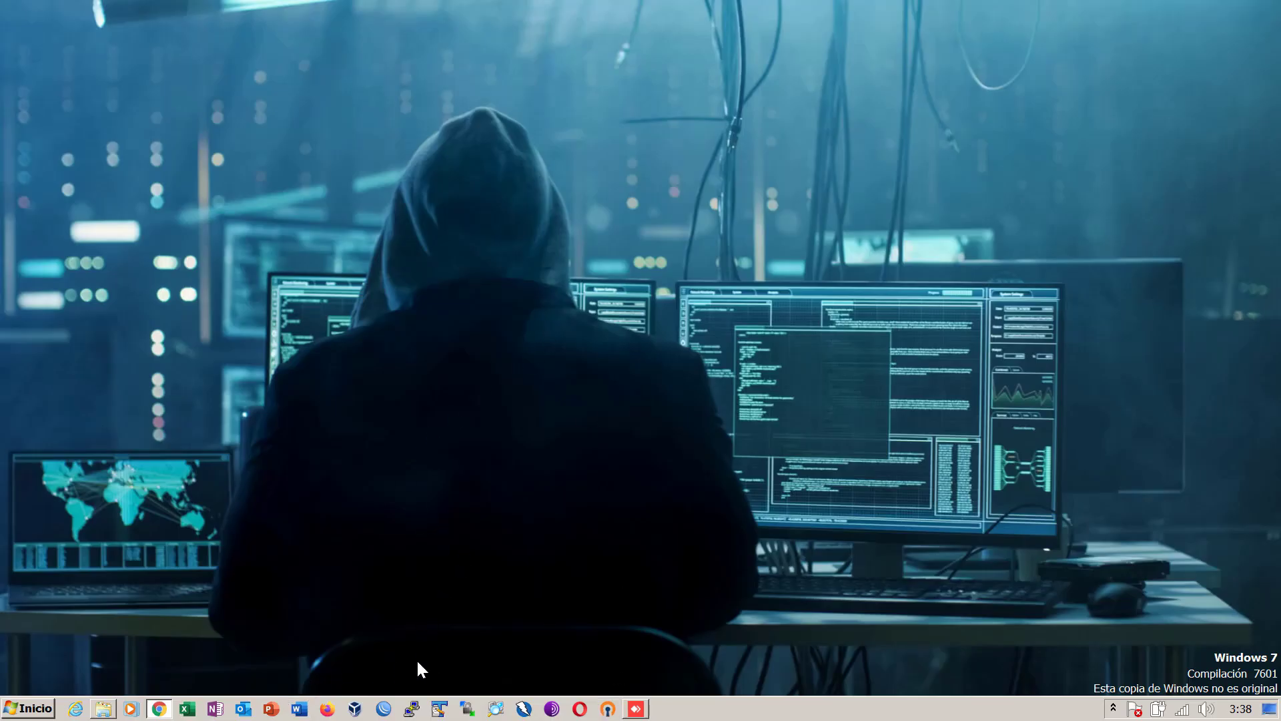
click(355, 708)
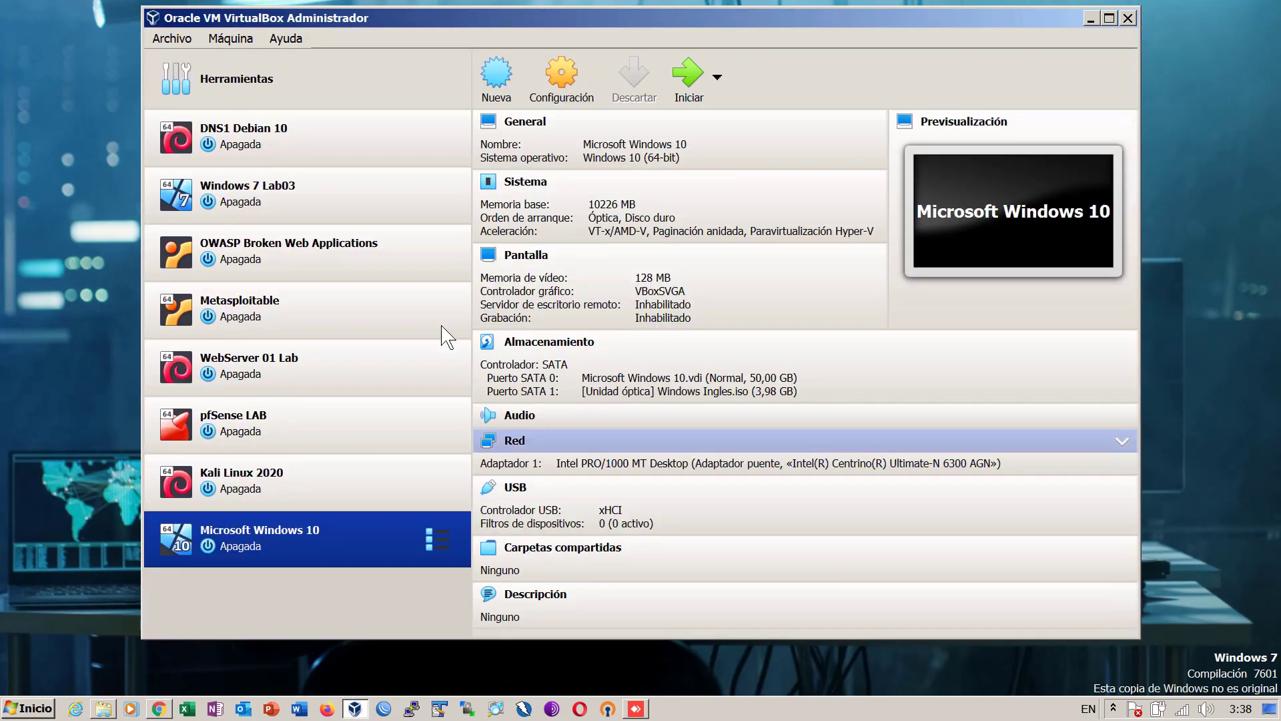
- Start a new virtual machine named 'Kali Linux Demo'
click(497, 68)
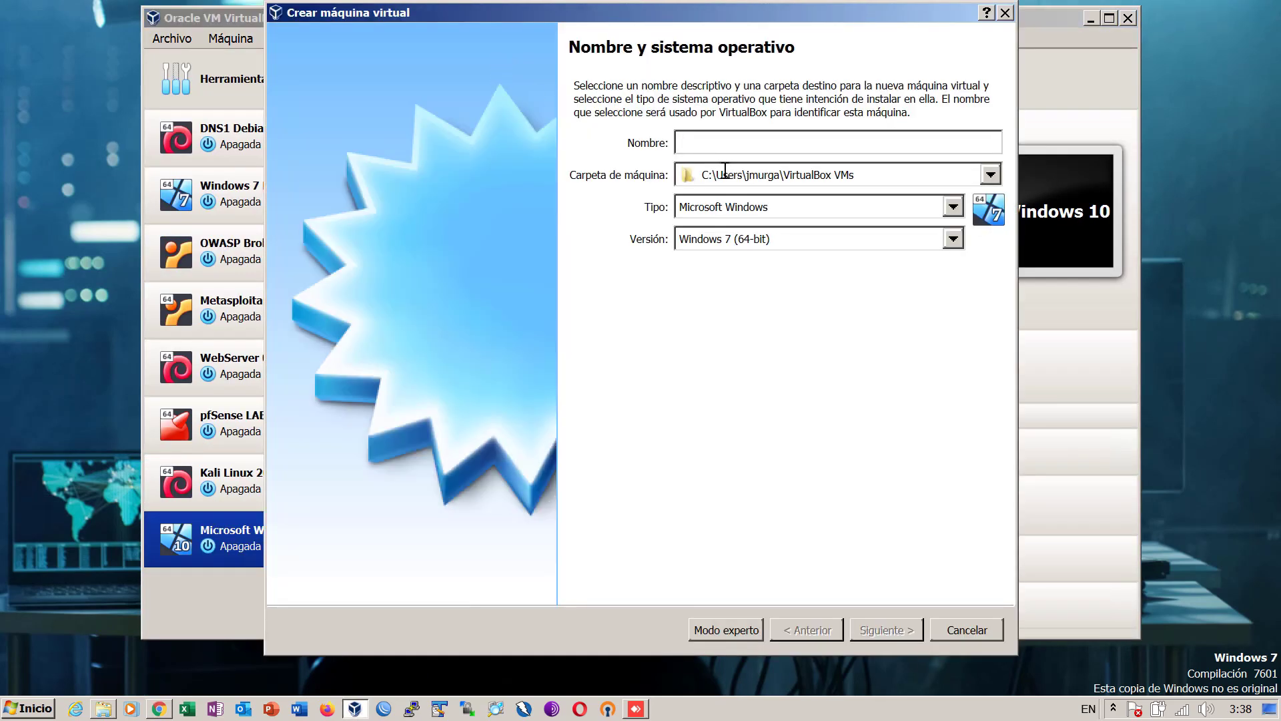
text(Kali Linu)
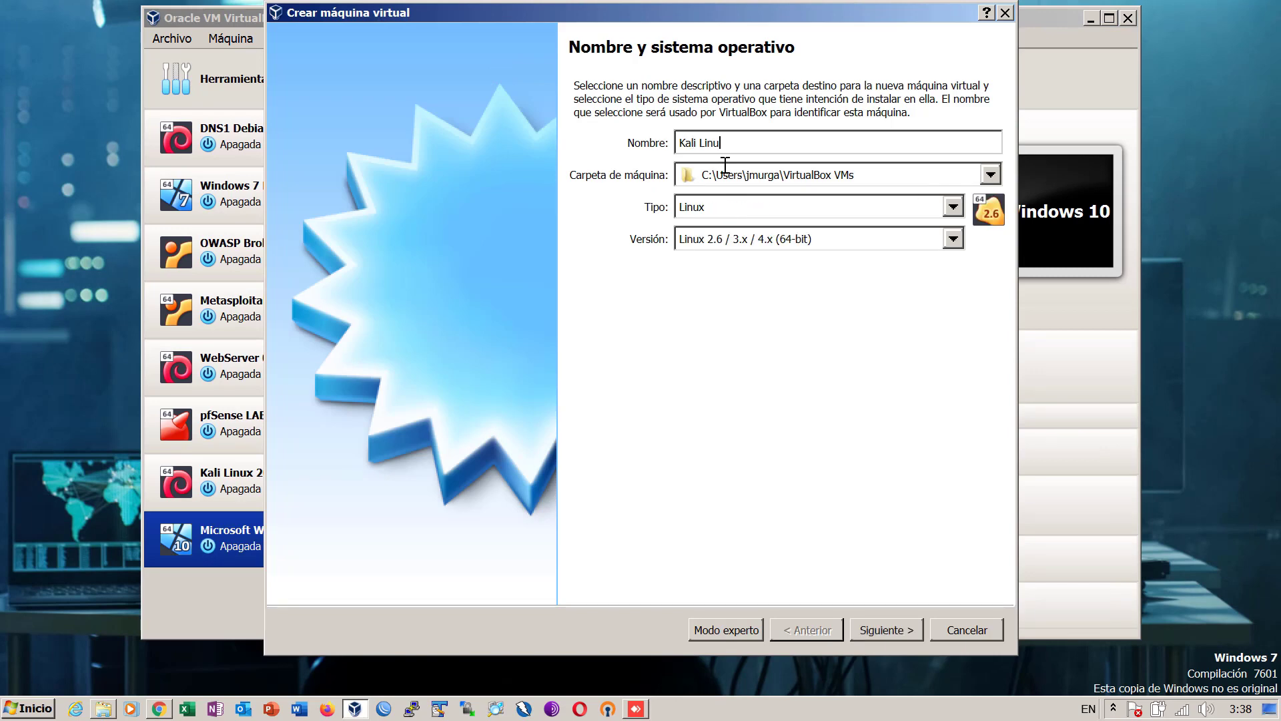
key(BackSpace)
key(BackSpace)
key(BackSpace)
text(inux Demo)
- Set the machine folder to the vm folder on the E: drive
click(991, 175)
click(821, 212)
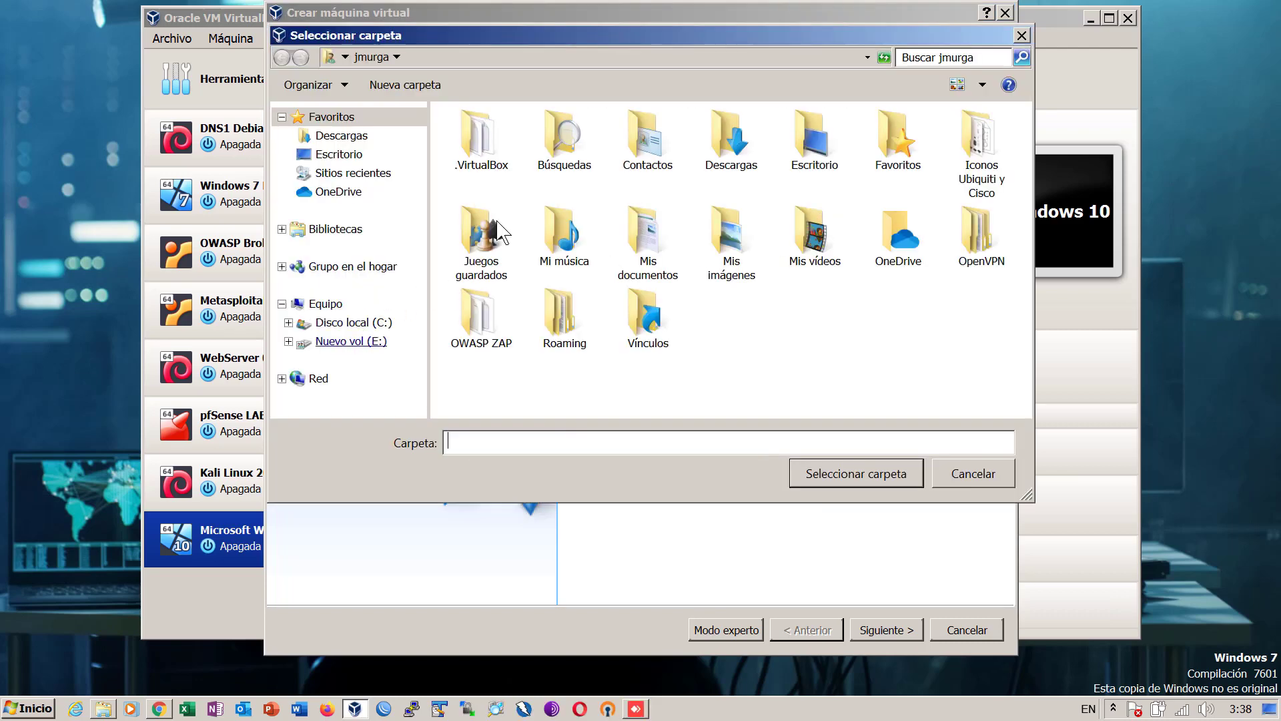
click(351, 341)
click(478, 207)
click(826, 481)
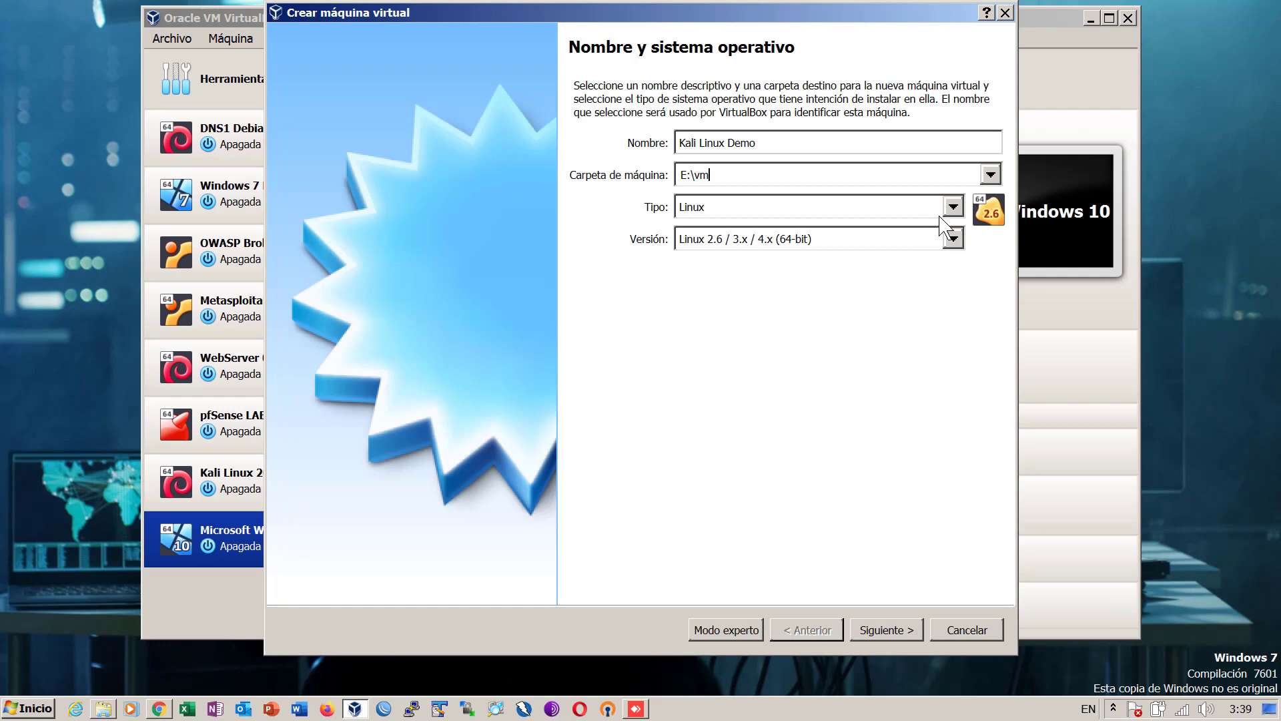
- Choose type Linux and version Debian (64-bit), then continue to the memory size step
click(954, 208)
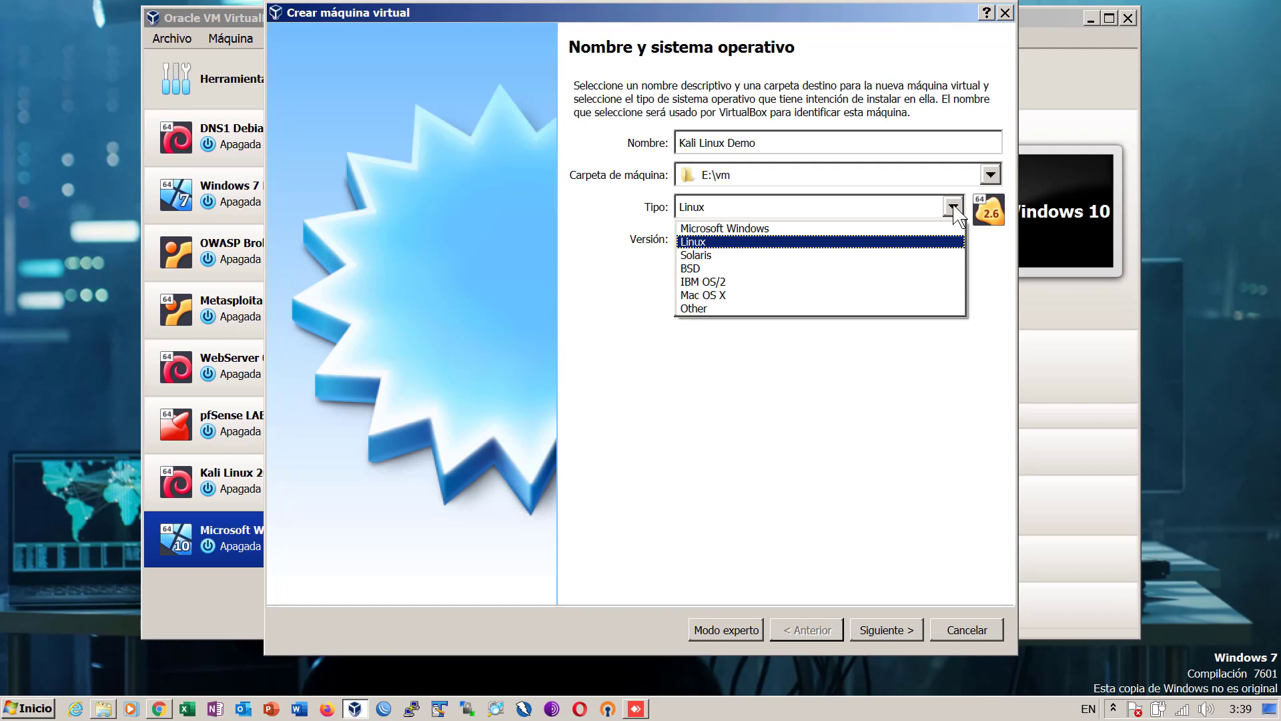
click(866, 243)
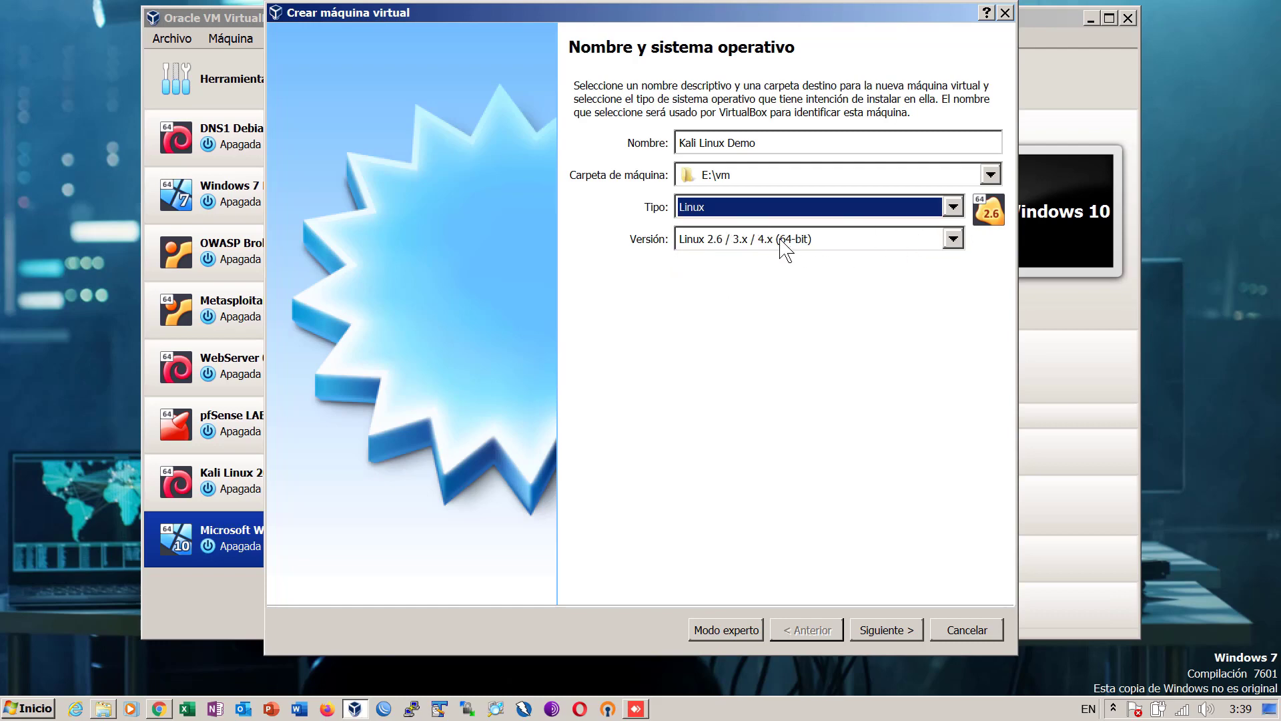
click(952, 243)
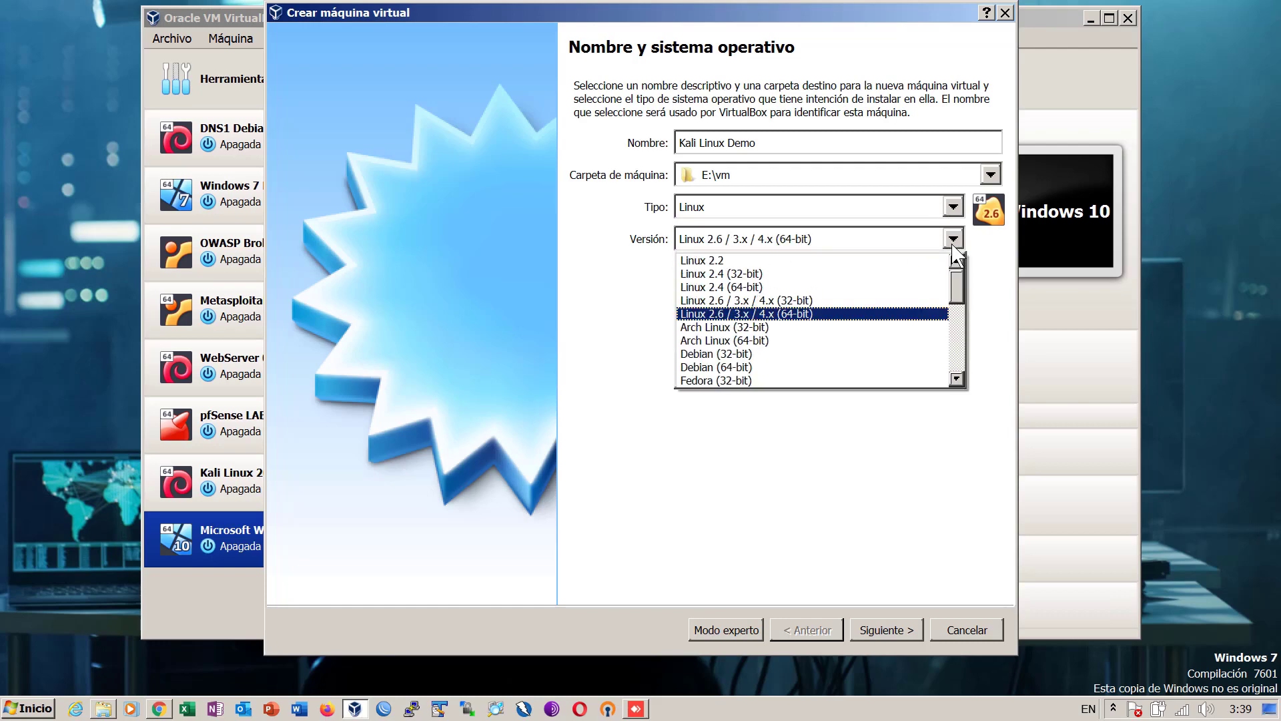
click(794, 367)
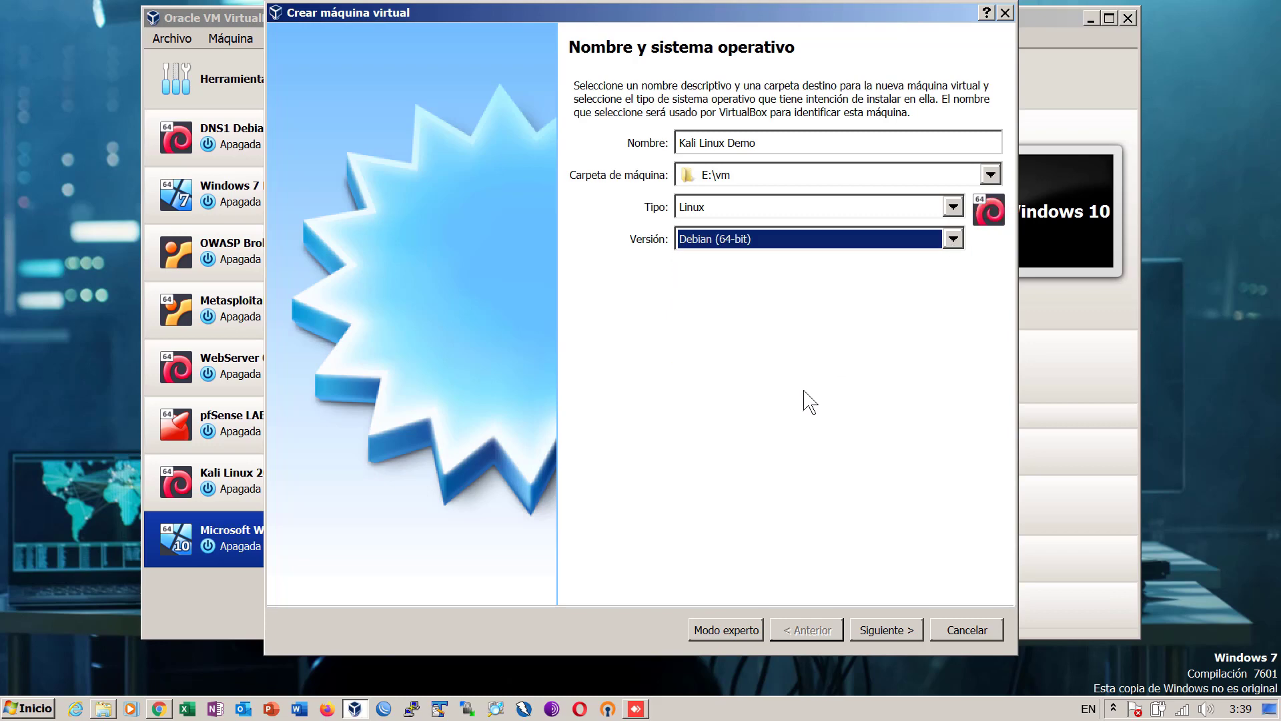
click(892, 630)
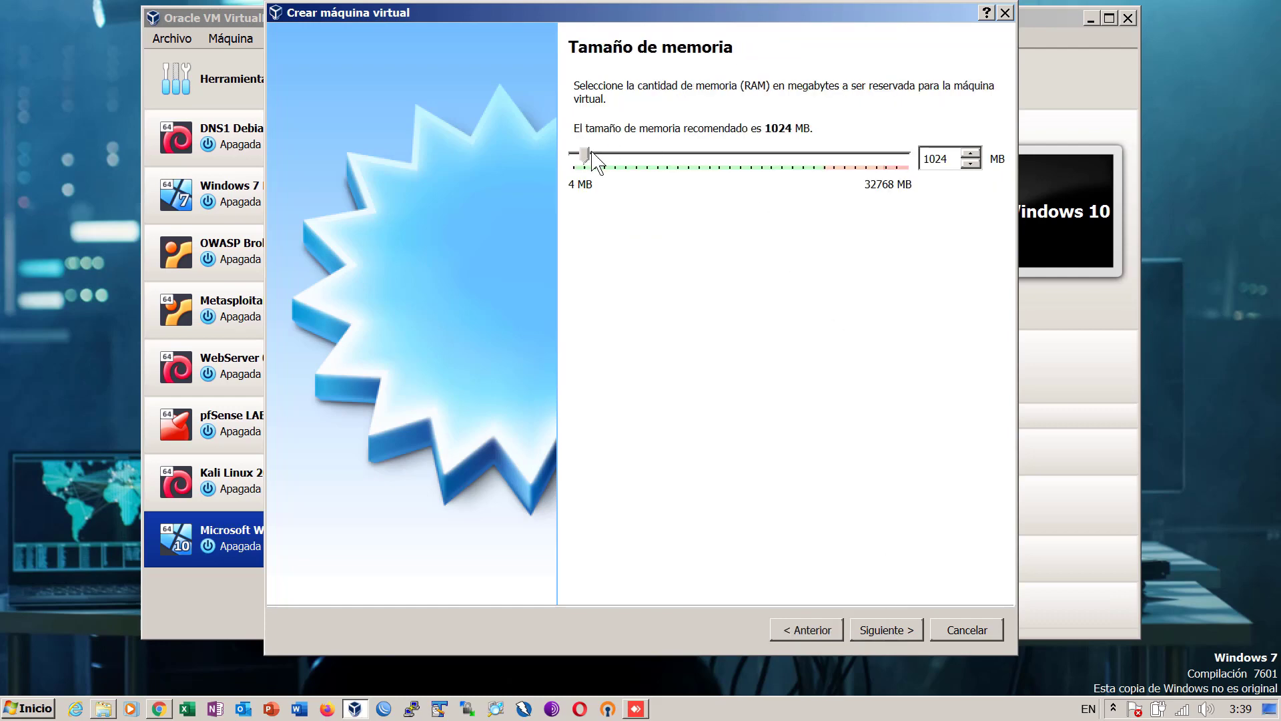
- Raise the machine's memory to 10226 MB and begin creating a new virtual hard disk
drag(587, 155, 677, 162)
click(899, 631)
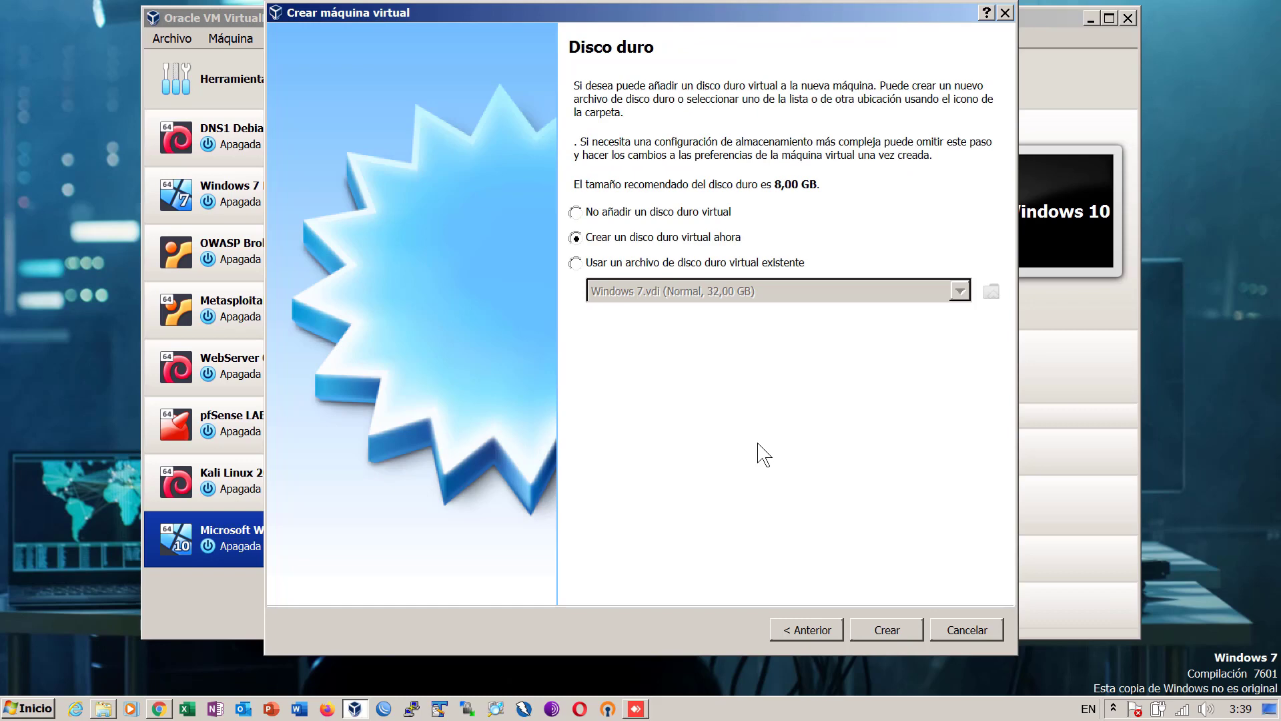
click(892, 631)
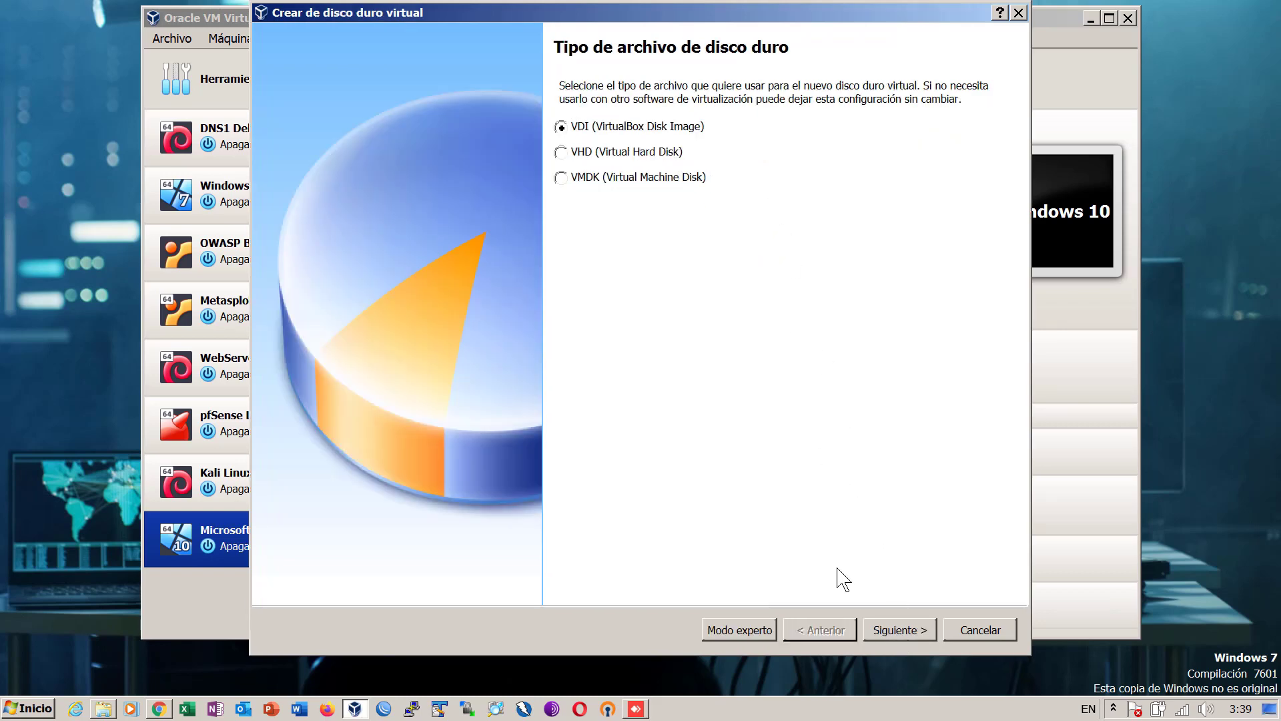
- Create a dynamically allocated 40,74 GB VDI disk, completing the Kali Linux Demo machine
click(903, 632)
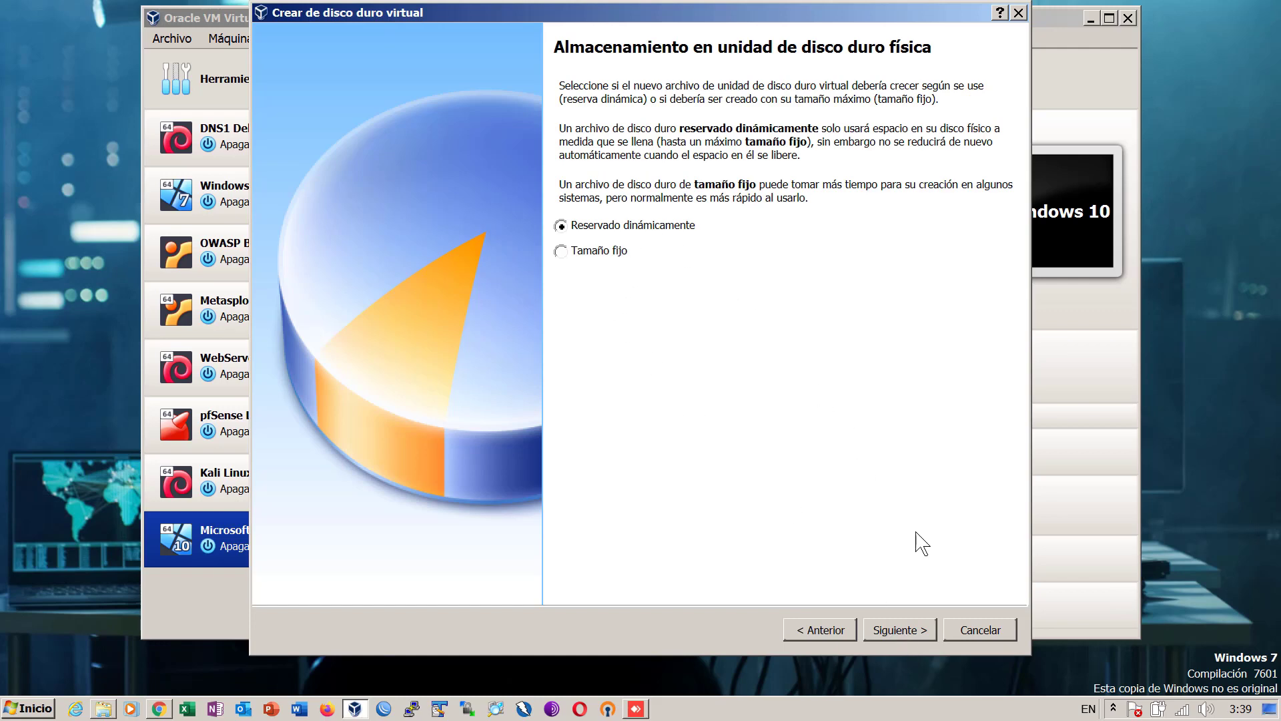
click(907, 621)
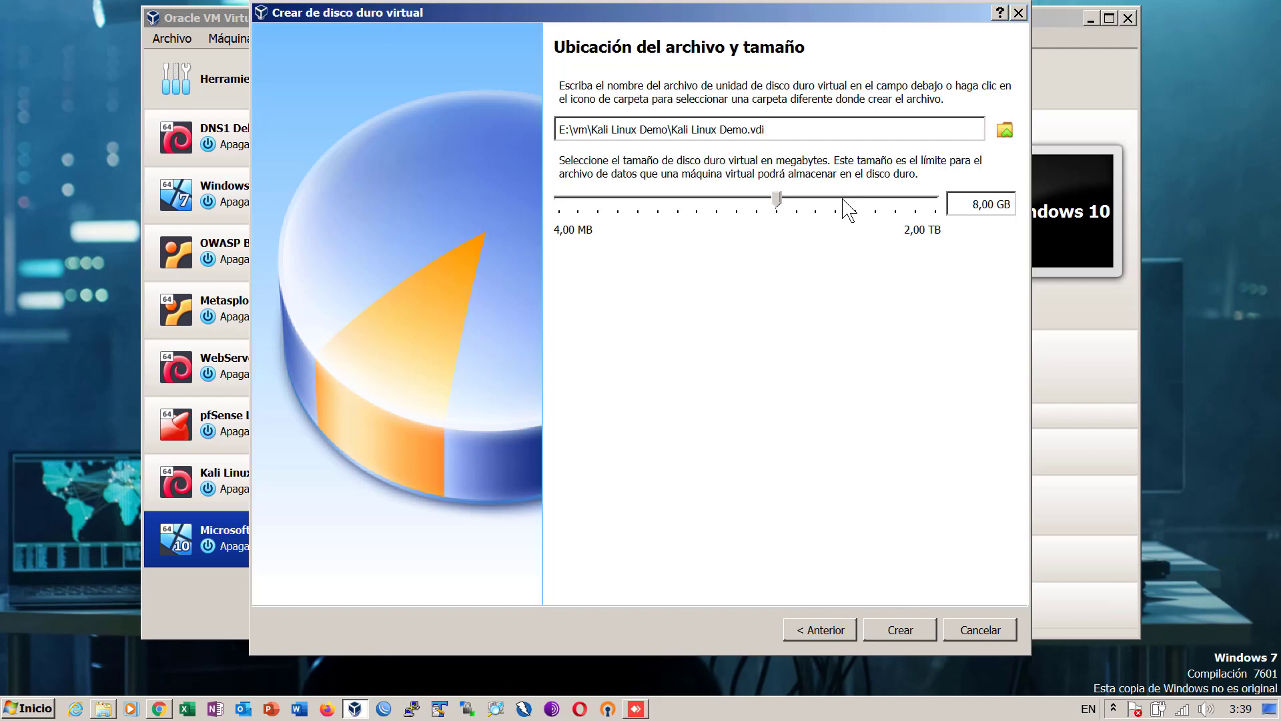
mouse_move(848, 208)
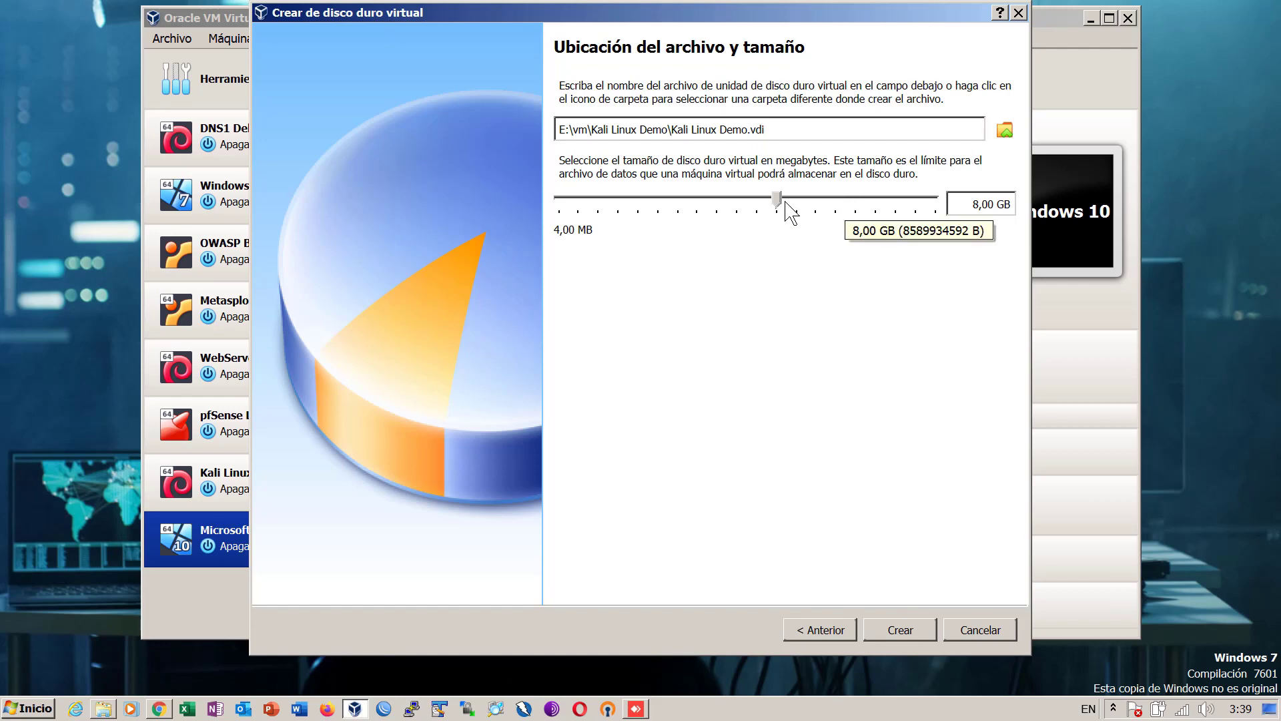
drag(780, 208, 825, 208)
mouse_move(824, 207)
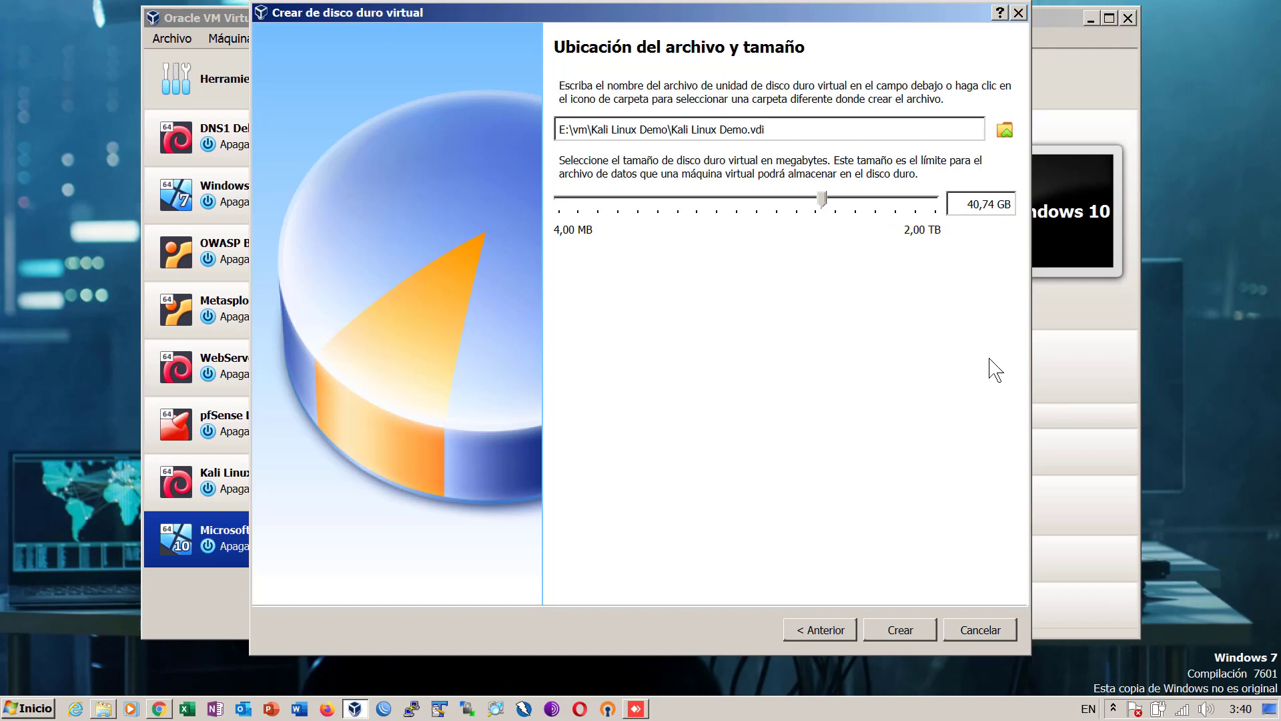
click(902, 633)
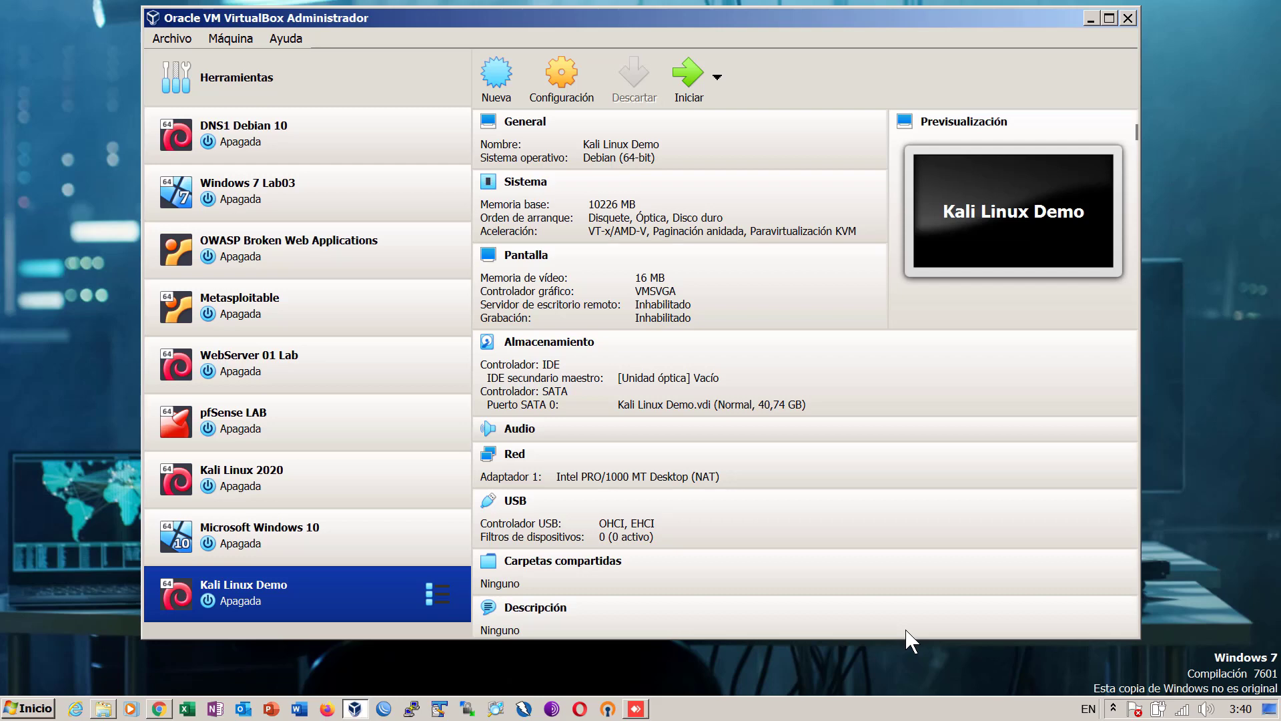
- In Kali Linux Demo's settings, uncheck Disquete in the boot order and show Almacenamiento
click(567, 87)
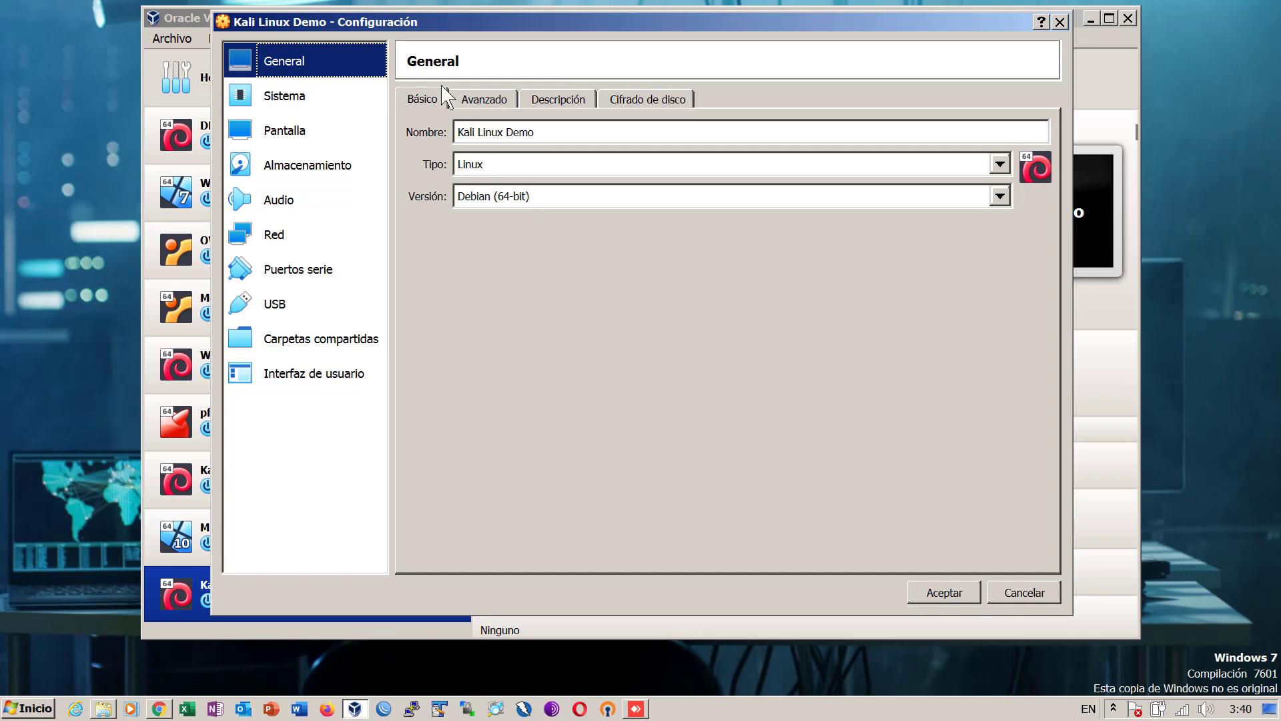
click(290, 100)
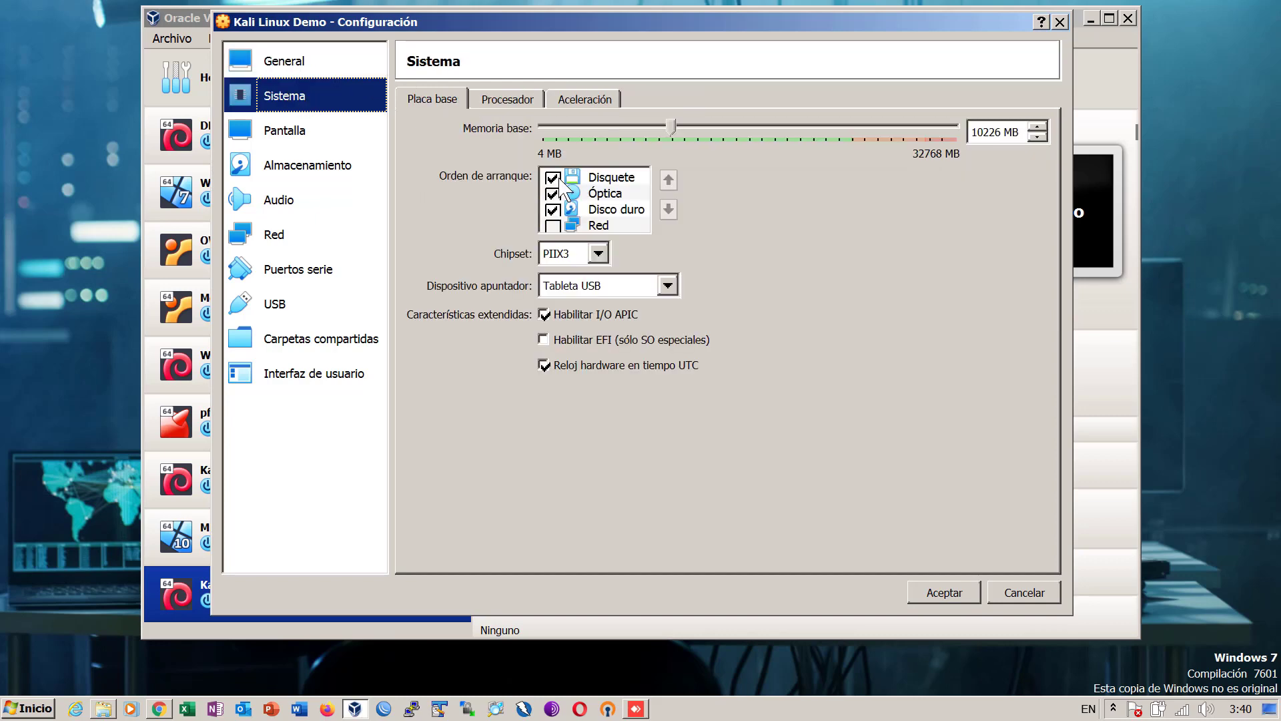
click(553, 178)
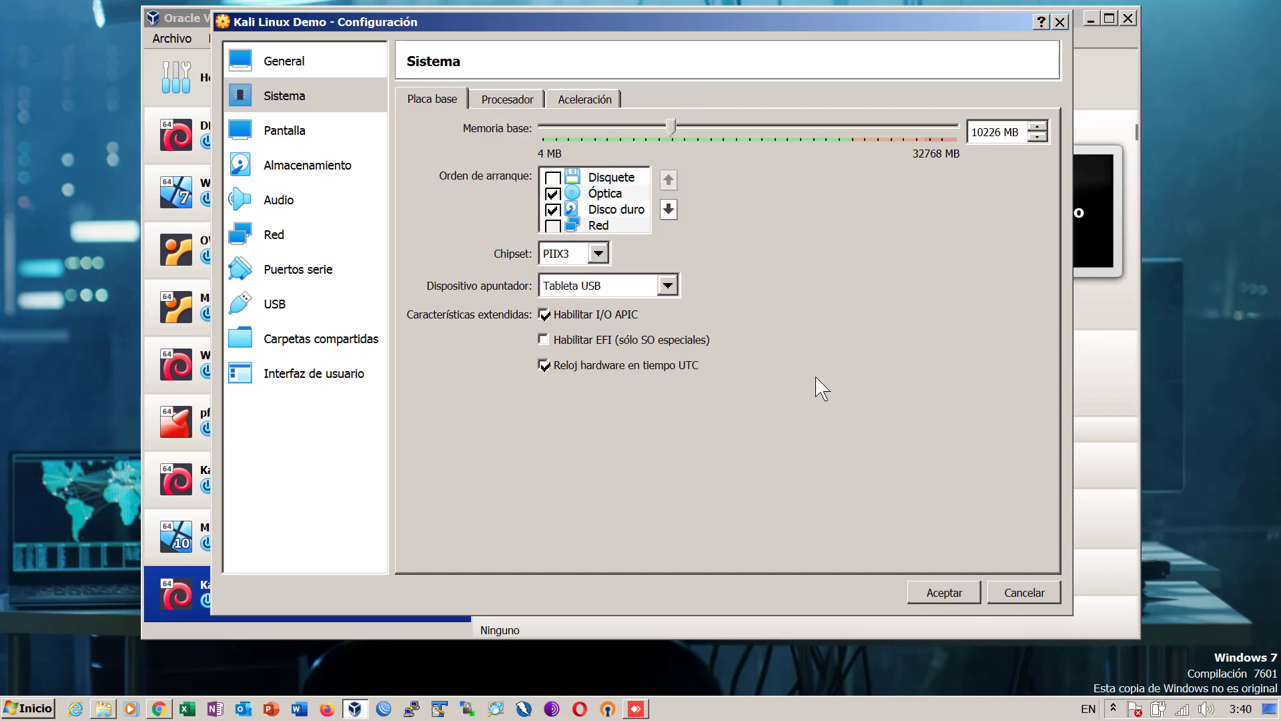
click(295, 168)
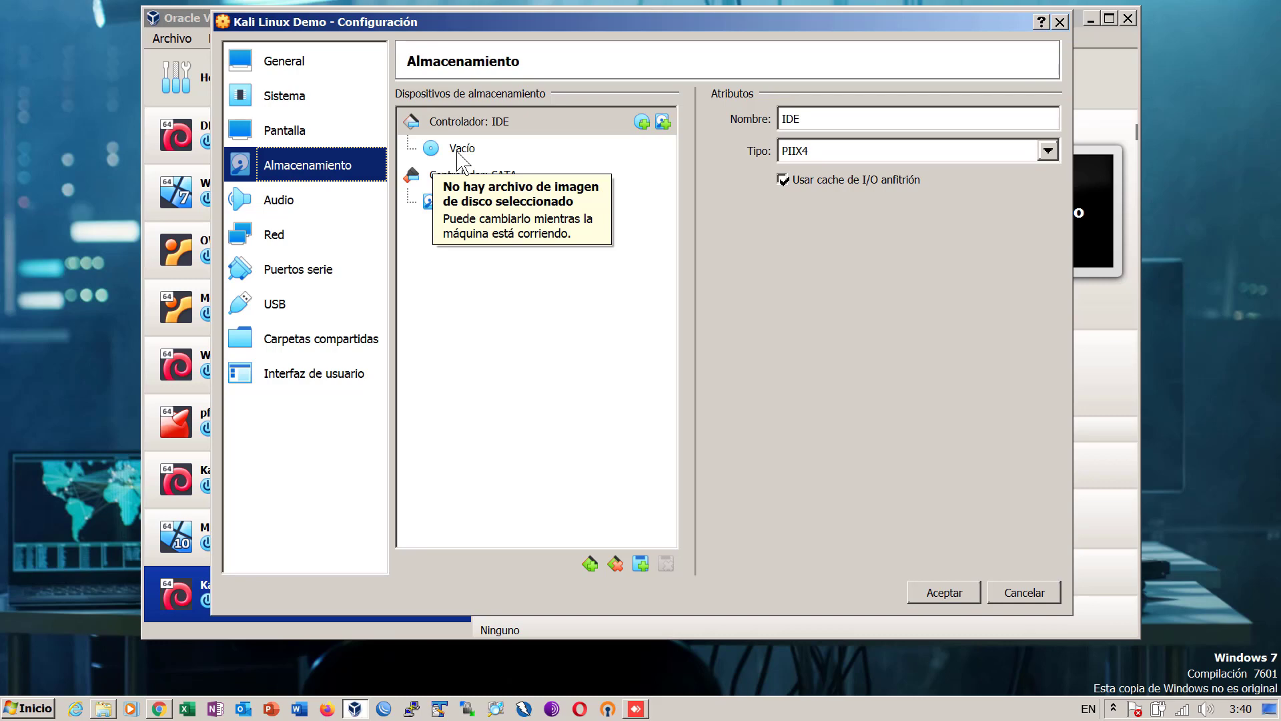
- Insert kali-linux-2020.1a-installer-amd64.iso from the Kali Linux 2020.1a folder into the optical drive
click(459, 157)
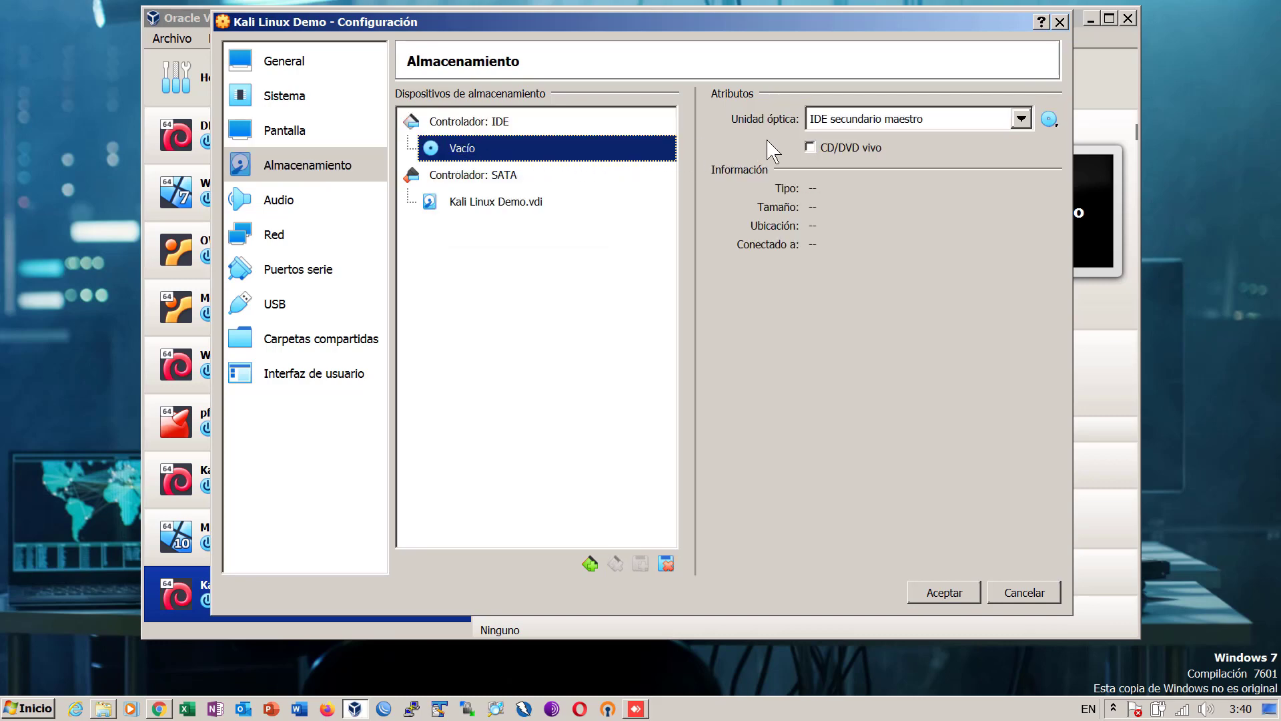
click(1053, 124)
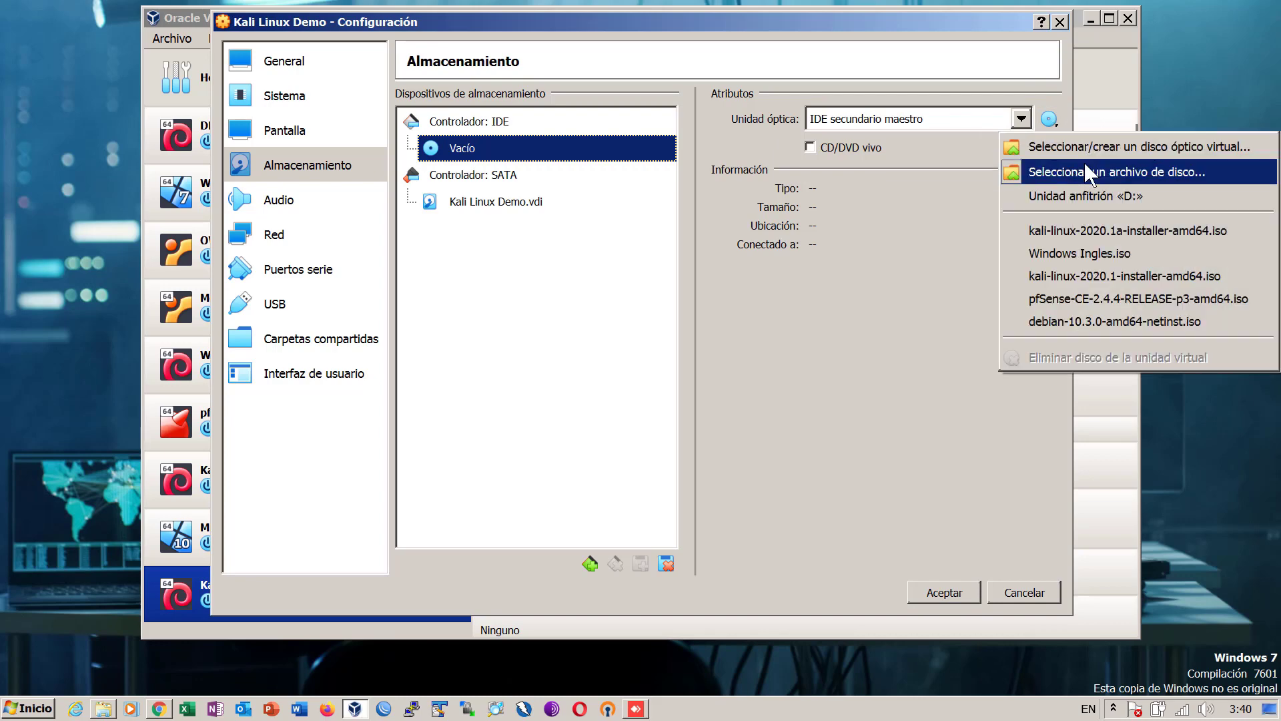
click(1088, 171)
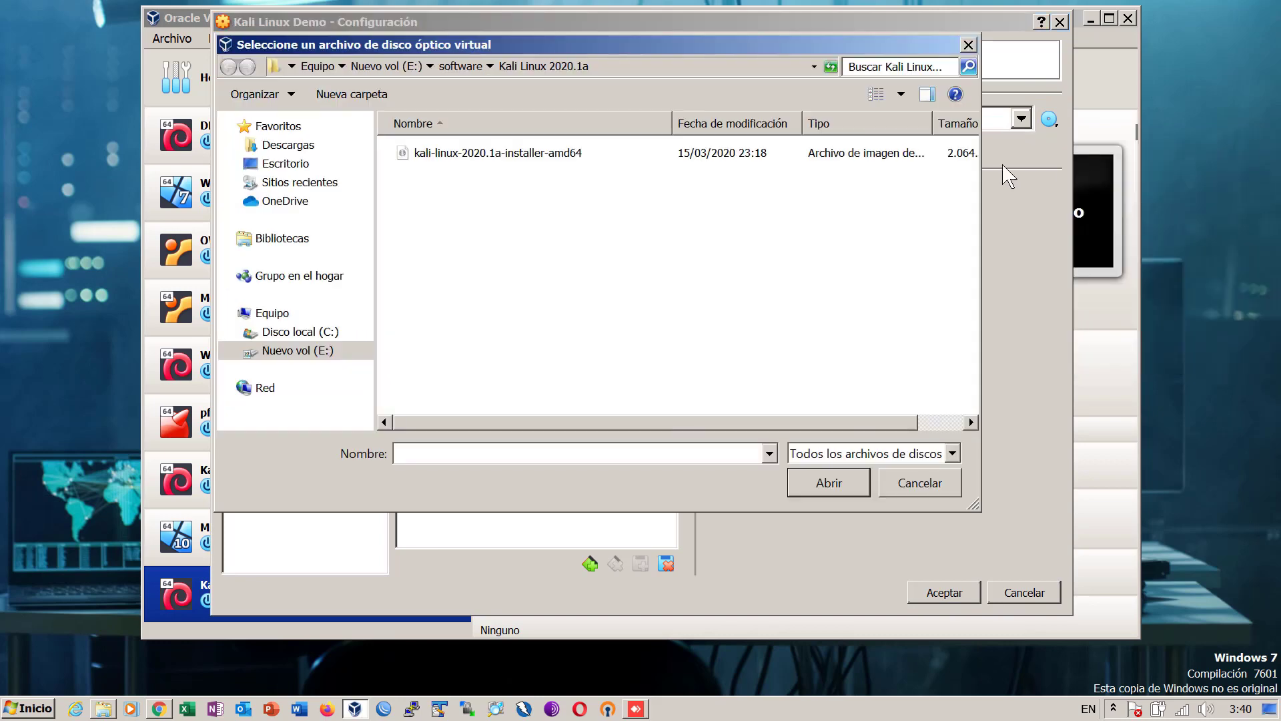
click(503, 158)
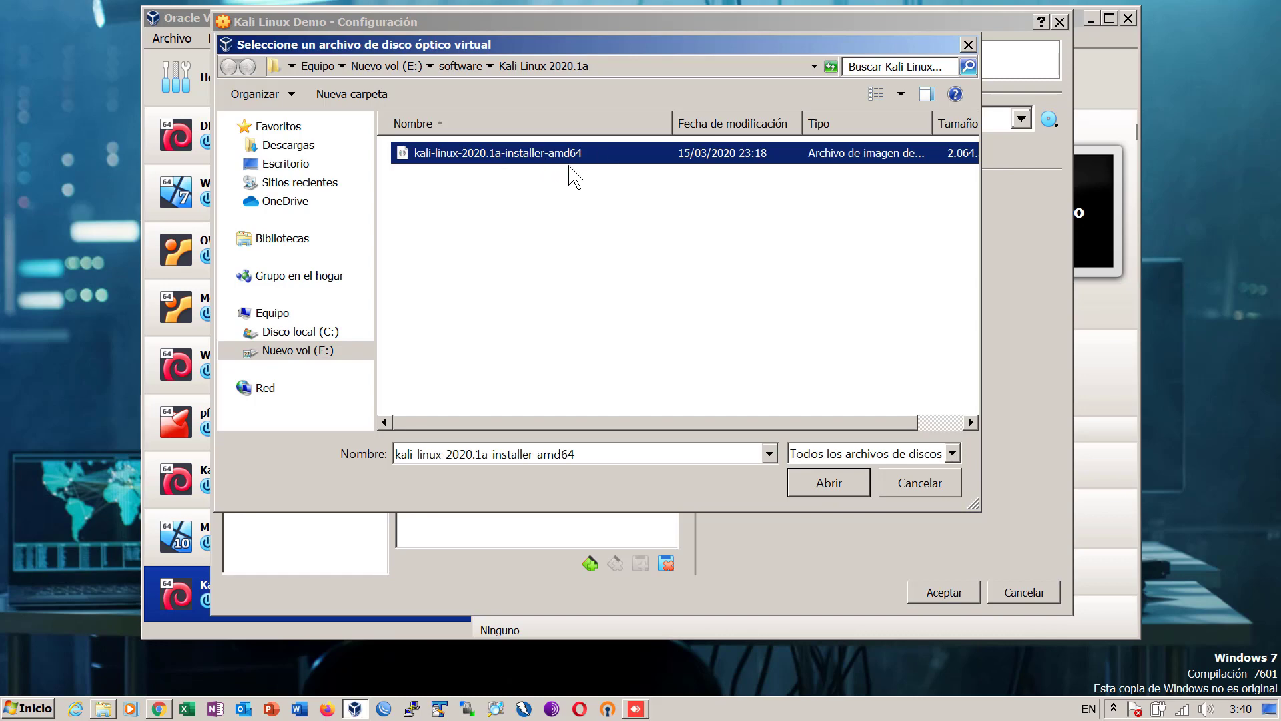
click(466, 69)
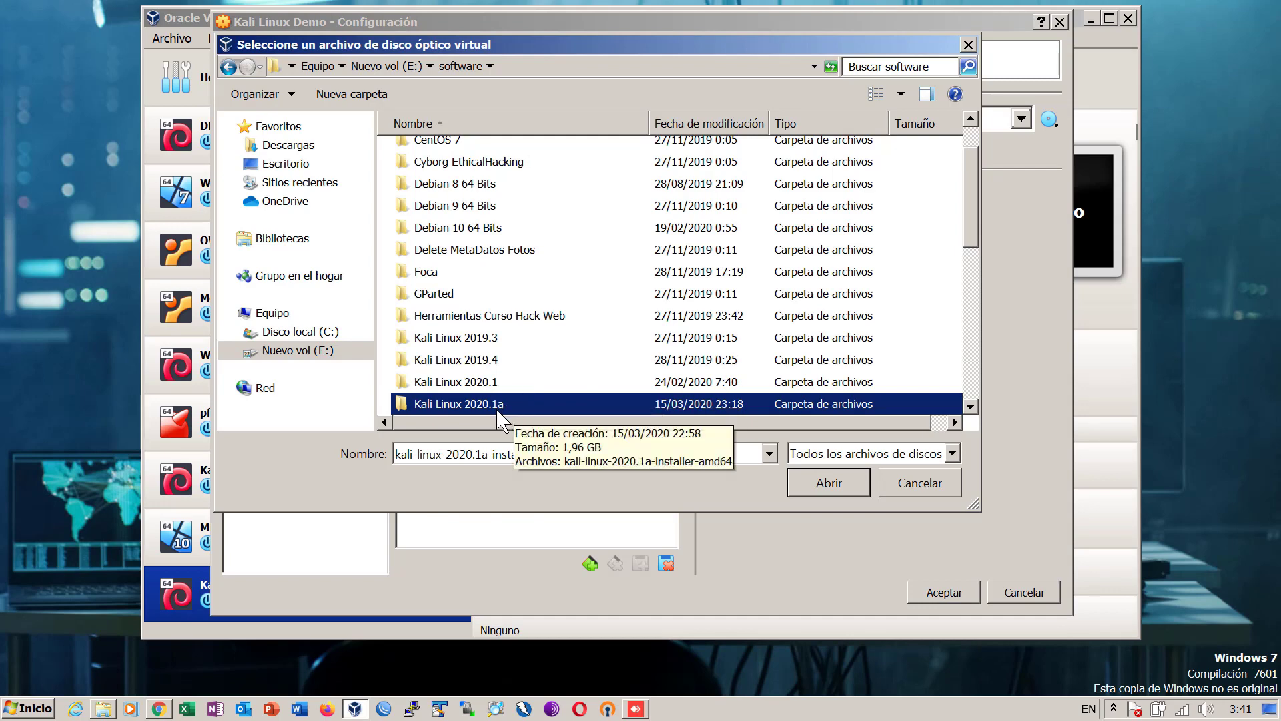
double_click(488, 397)
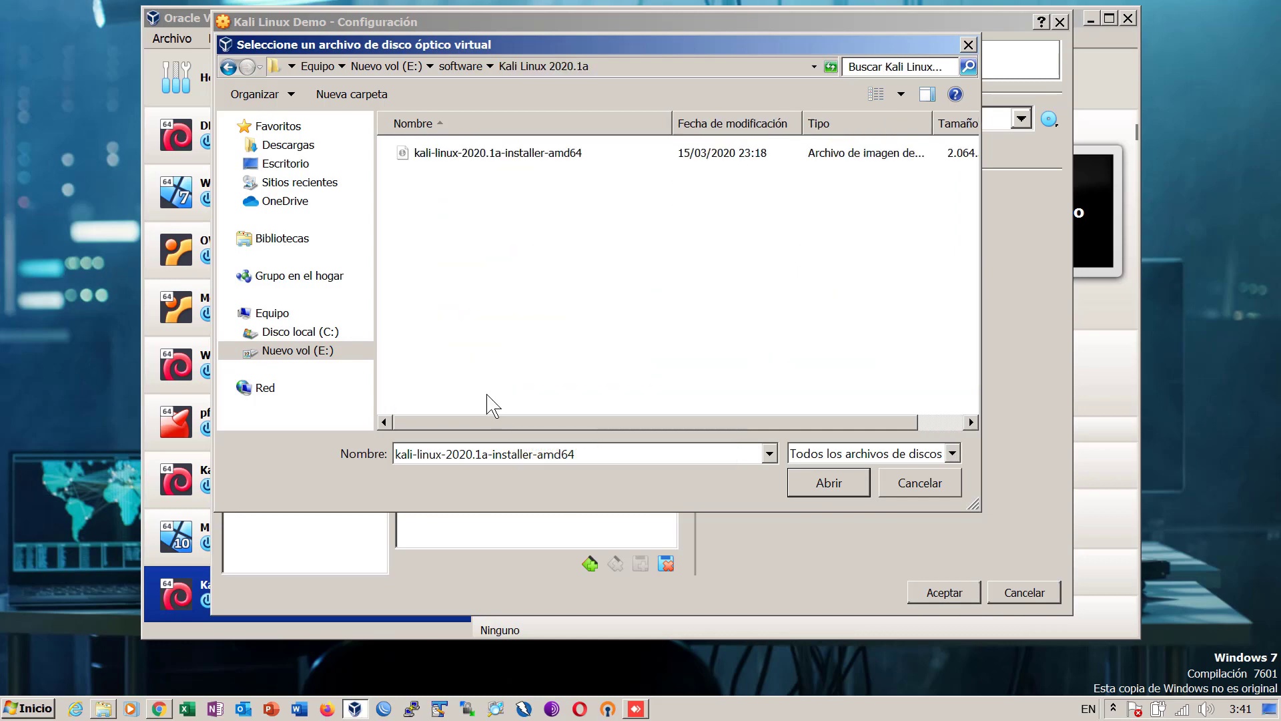
double_click(477, 154)
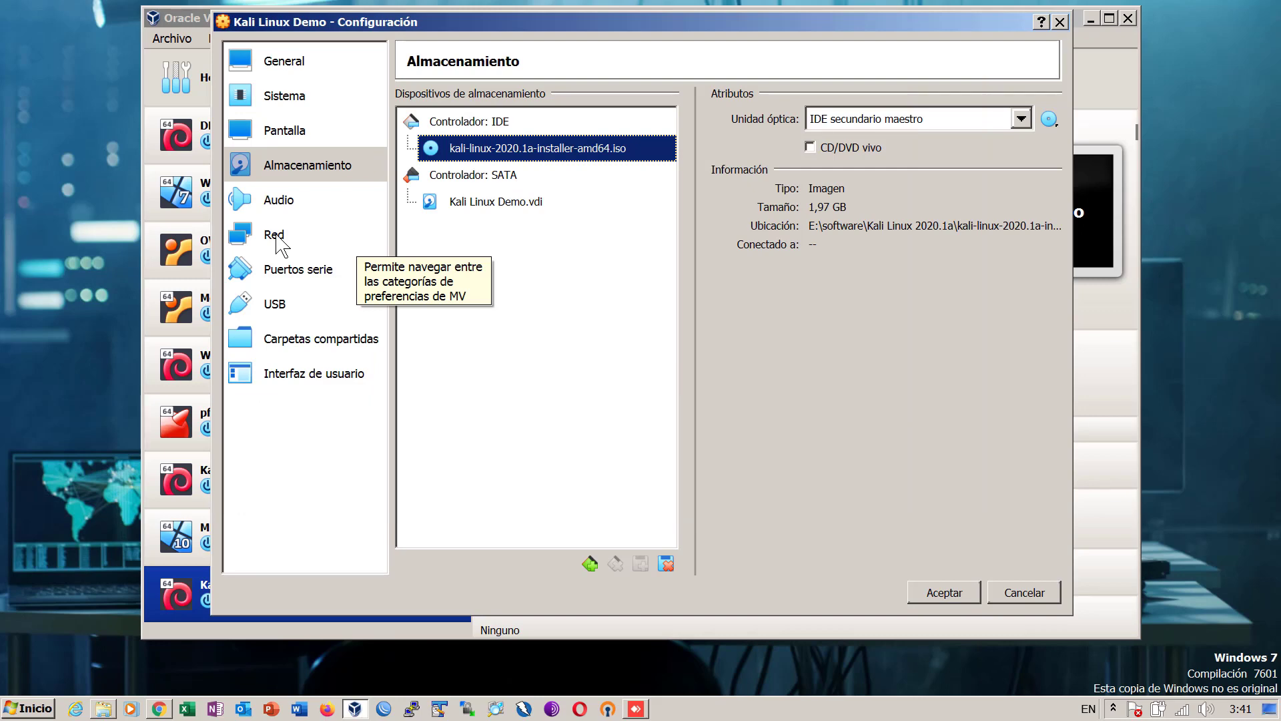
- Set network adapter 1 to Adaptador puente and save the settings
click(281, 242)
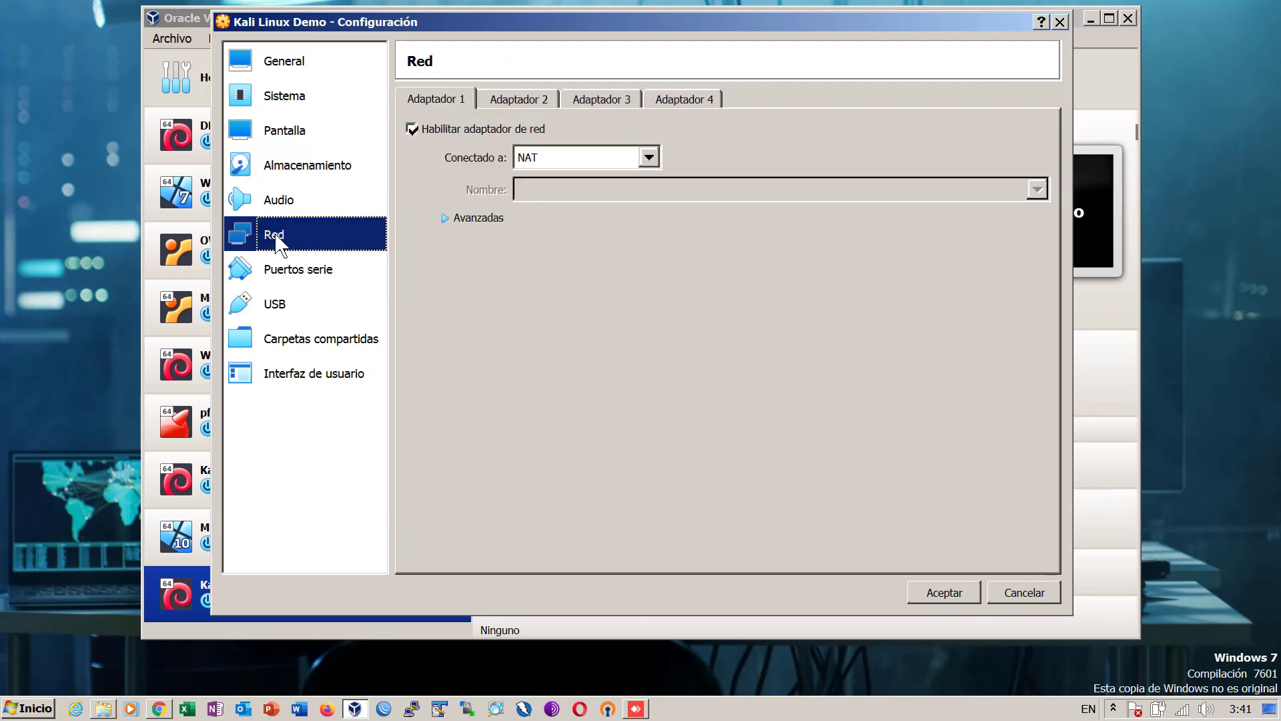
click(651, 158)
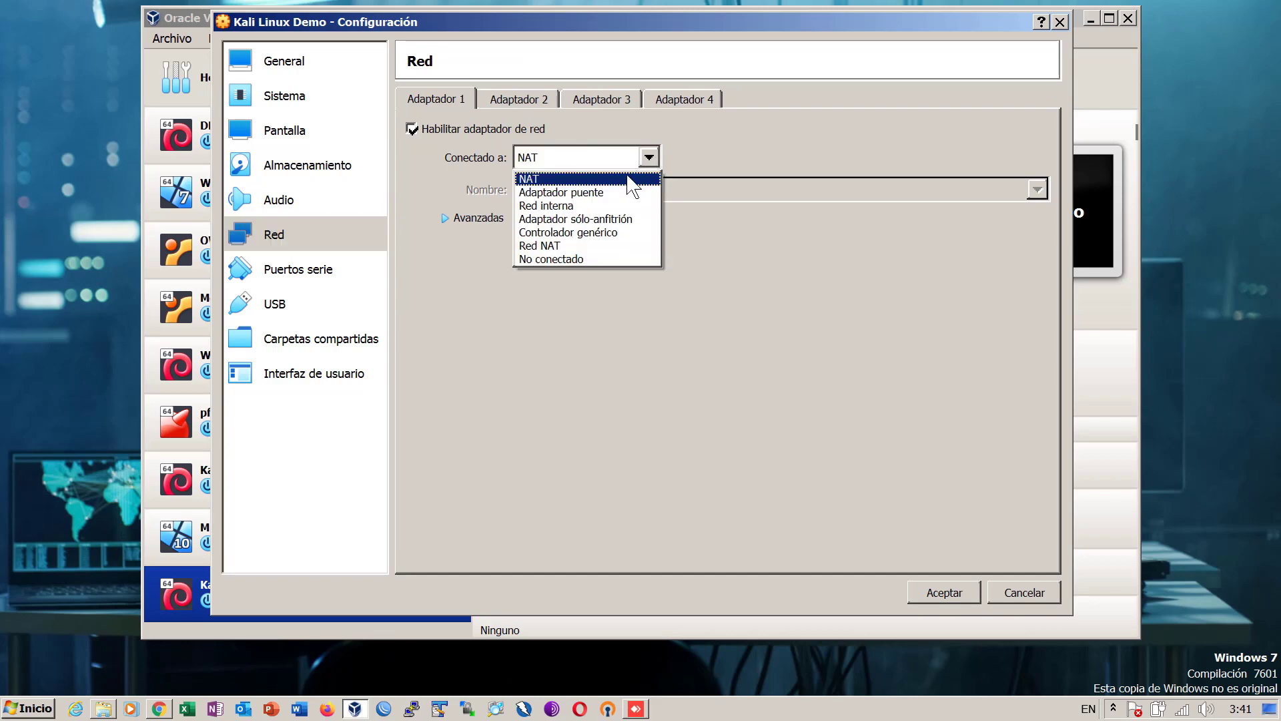
click(587, 192)
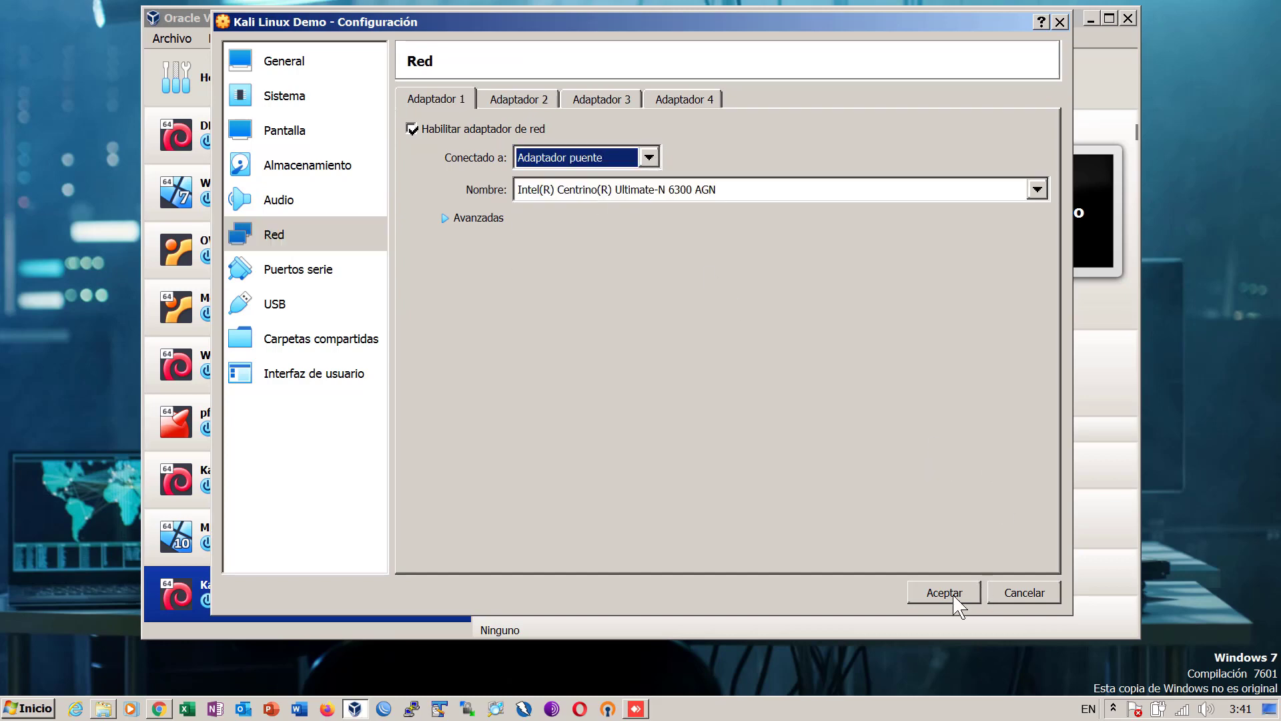
click(954, 597)
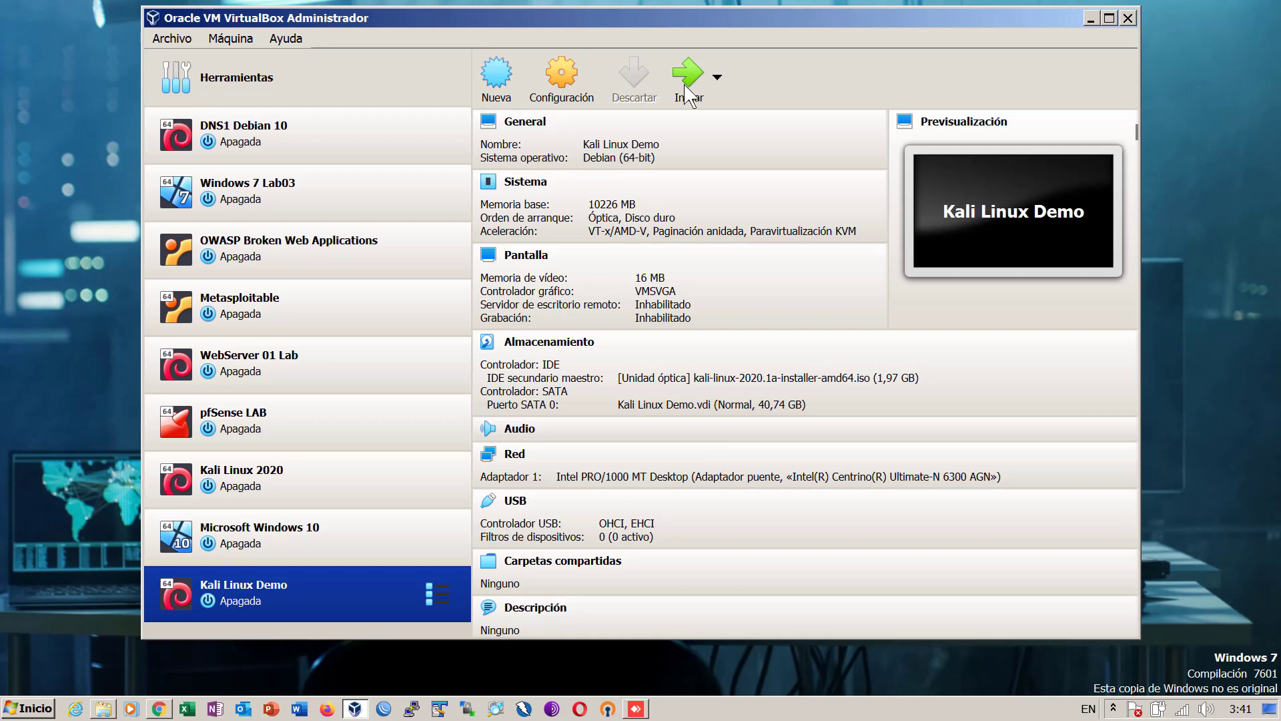
- Start Kali Linux Demo, dismissing the start-up disk prompt and keyboard autocapture notice
click(689, 80)
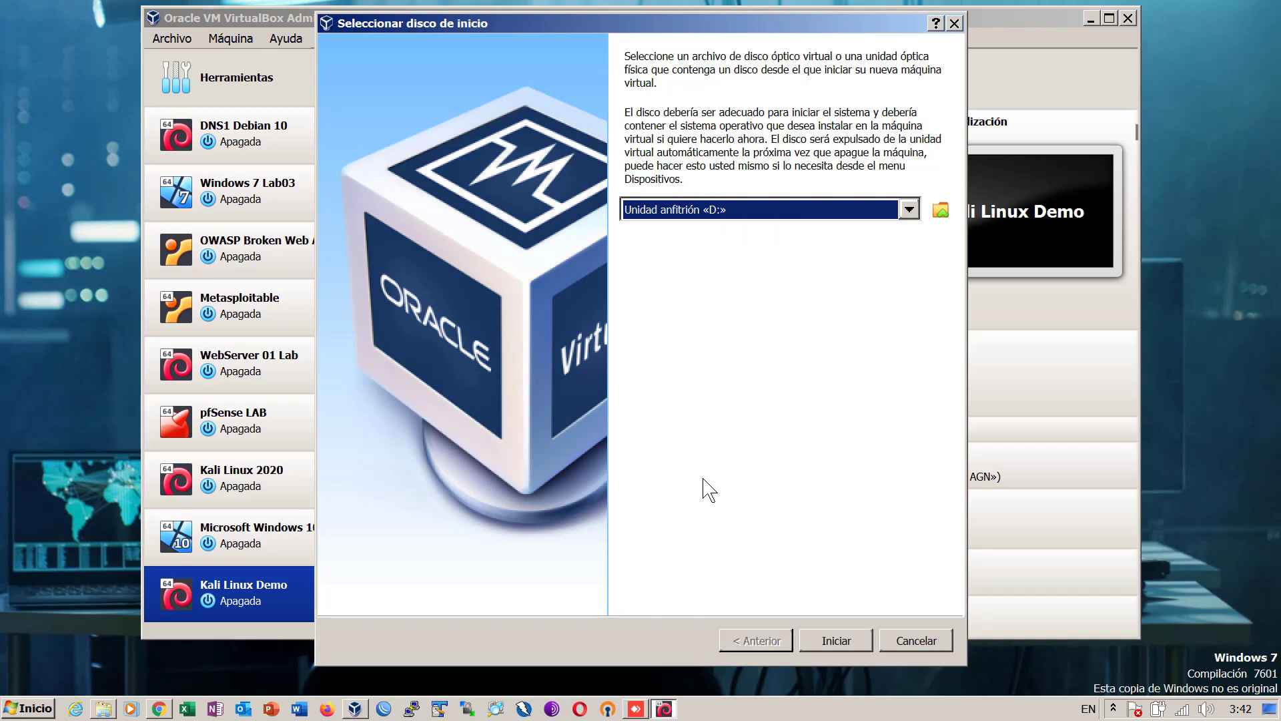
click(922, 639)
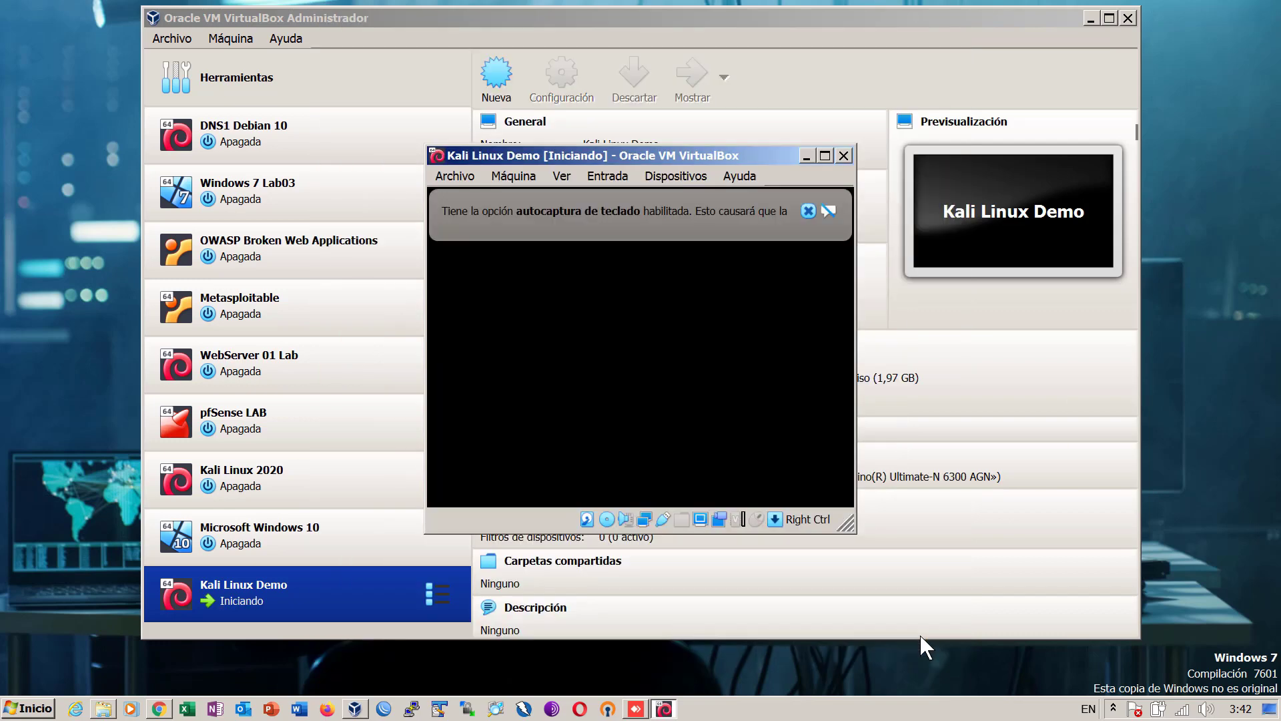
click(807, 211)
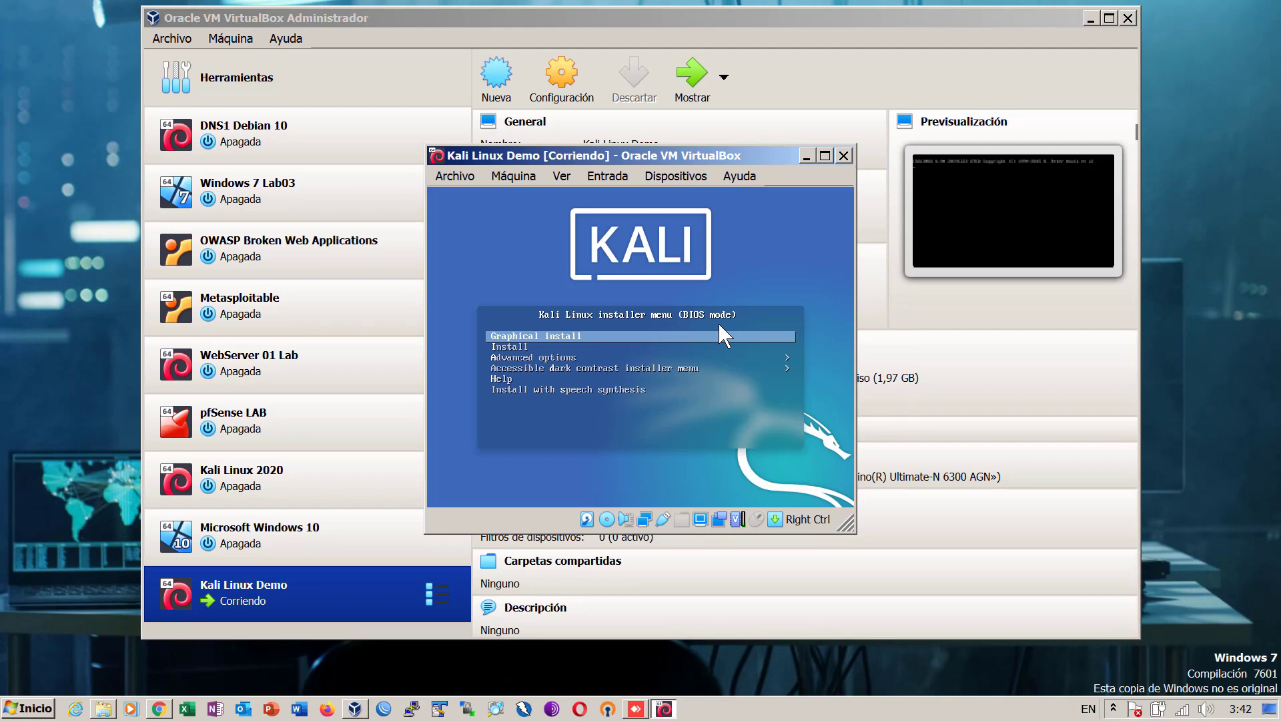
click(562, 177)
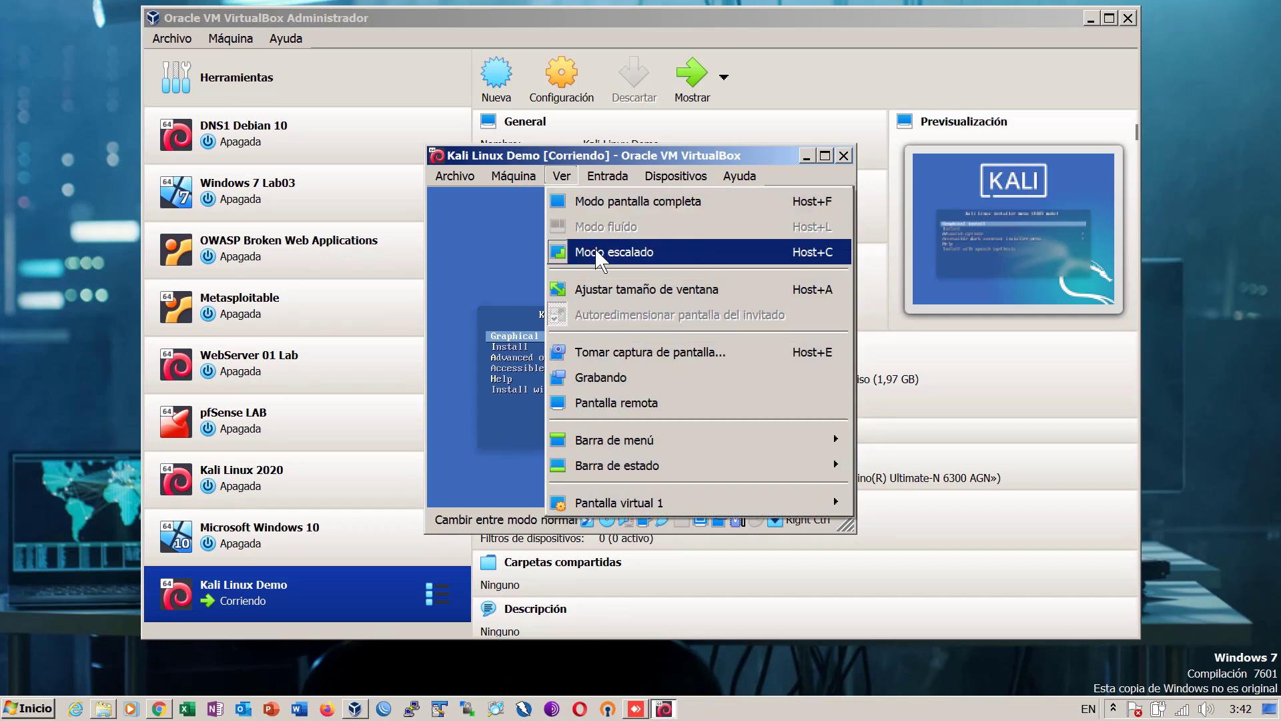
- Switch the VM window to Modo escalado and launch Graphical install from the boot menu
click(604, 252)
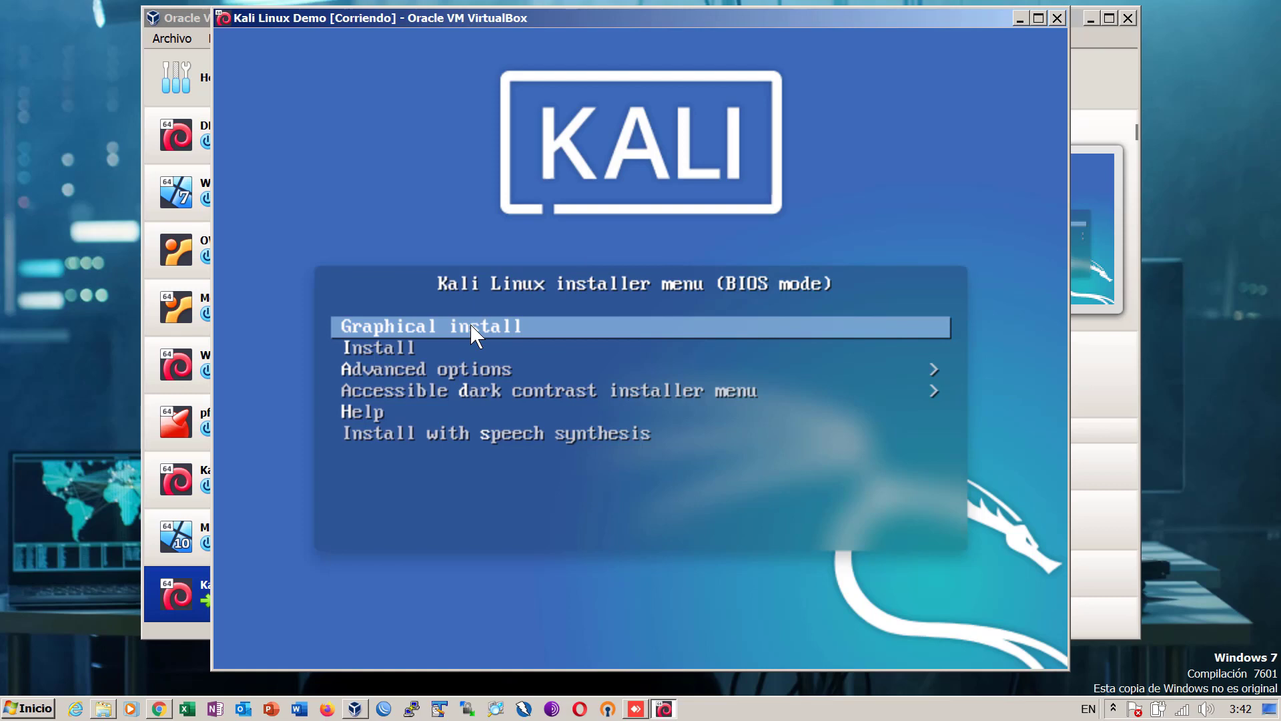
key(Down)
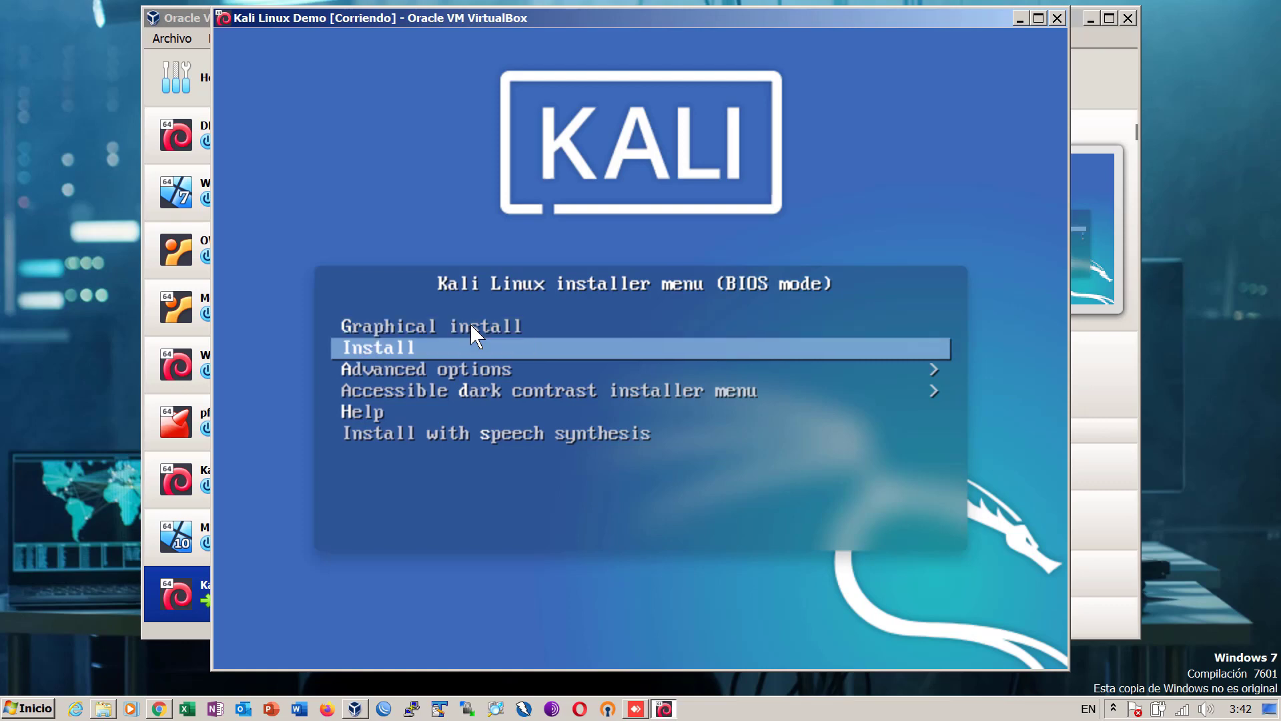
key(Up)
key(Down)
key(Down)
key(Up)
key(Up)
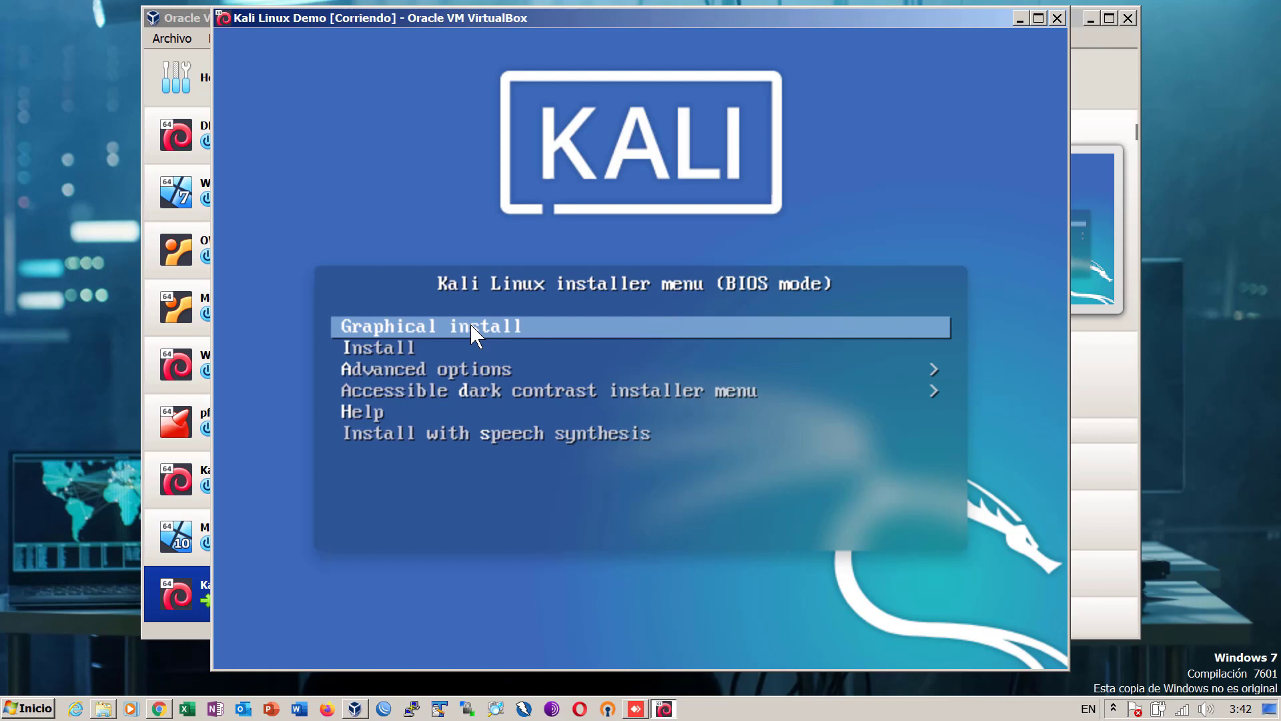
key(Return)
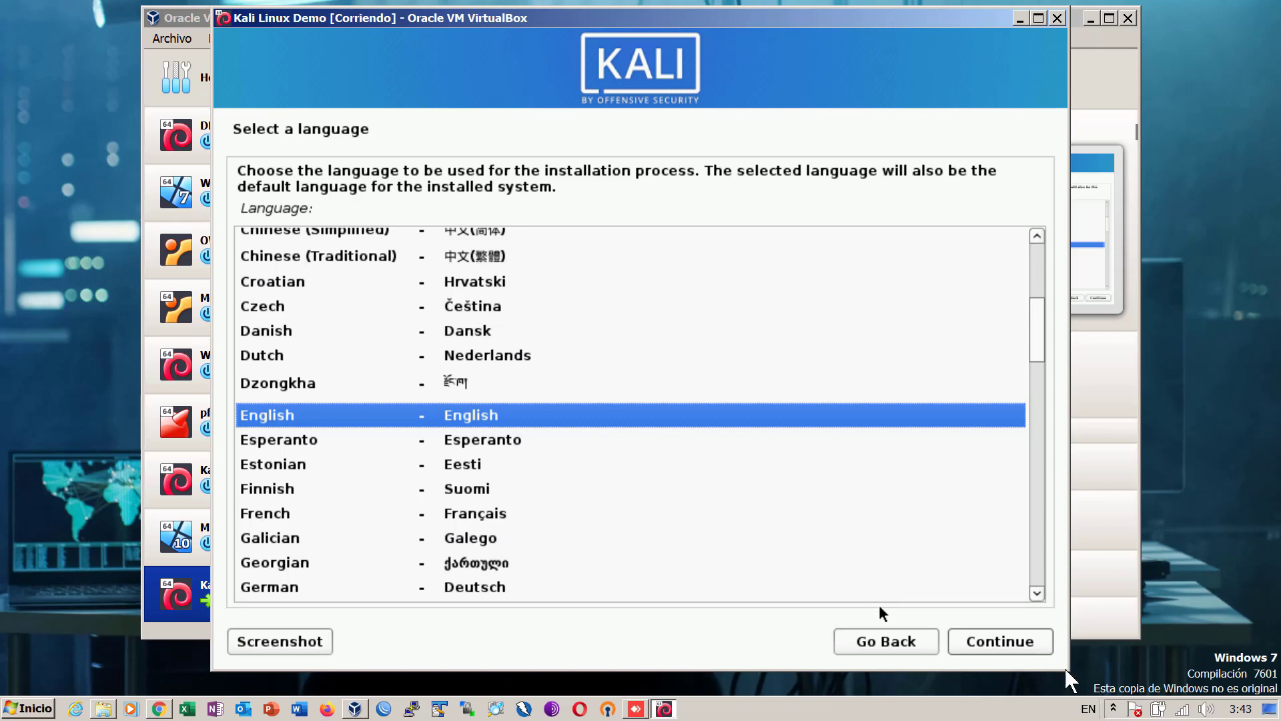
- Continue with English as the installer language and United States as the location
click(1024, 643)
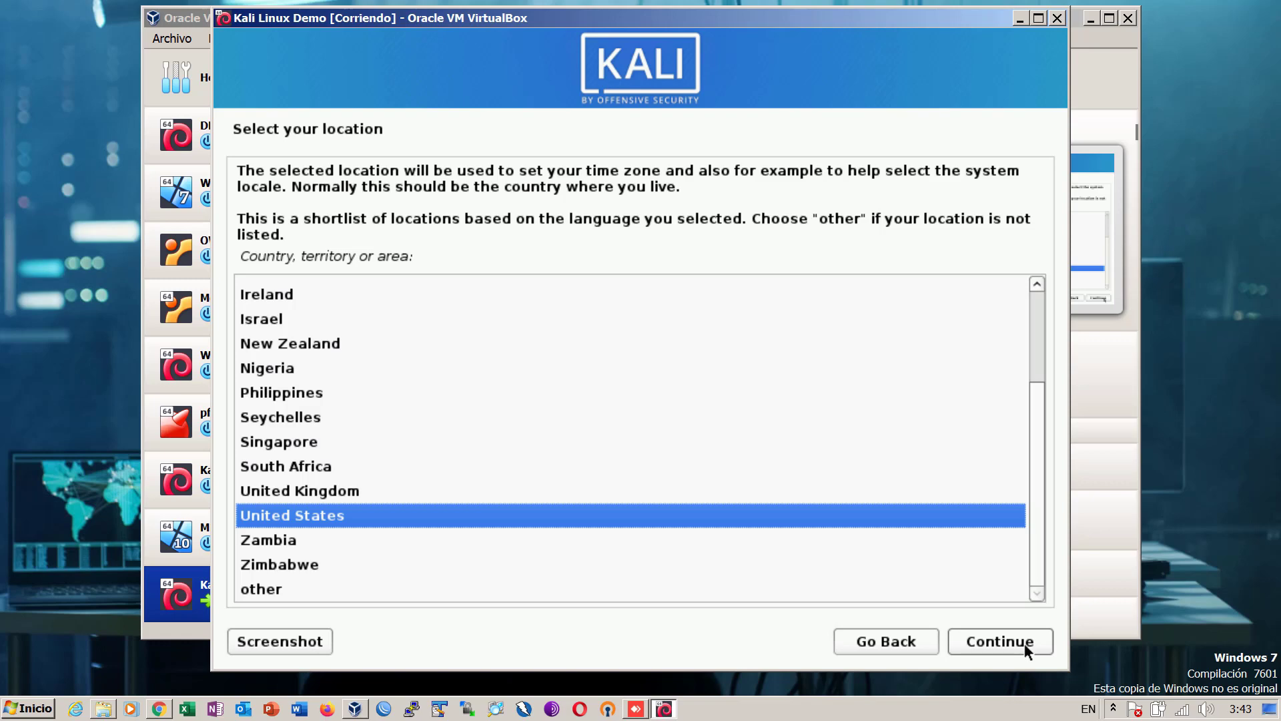
click(998, 641)
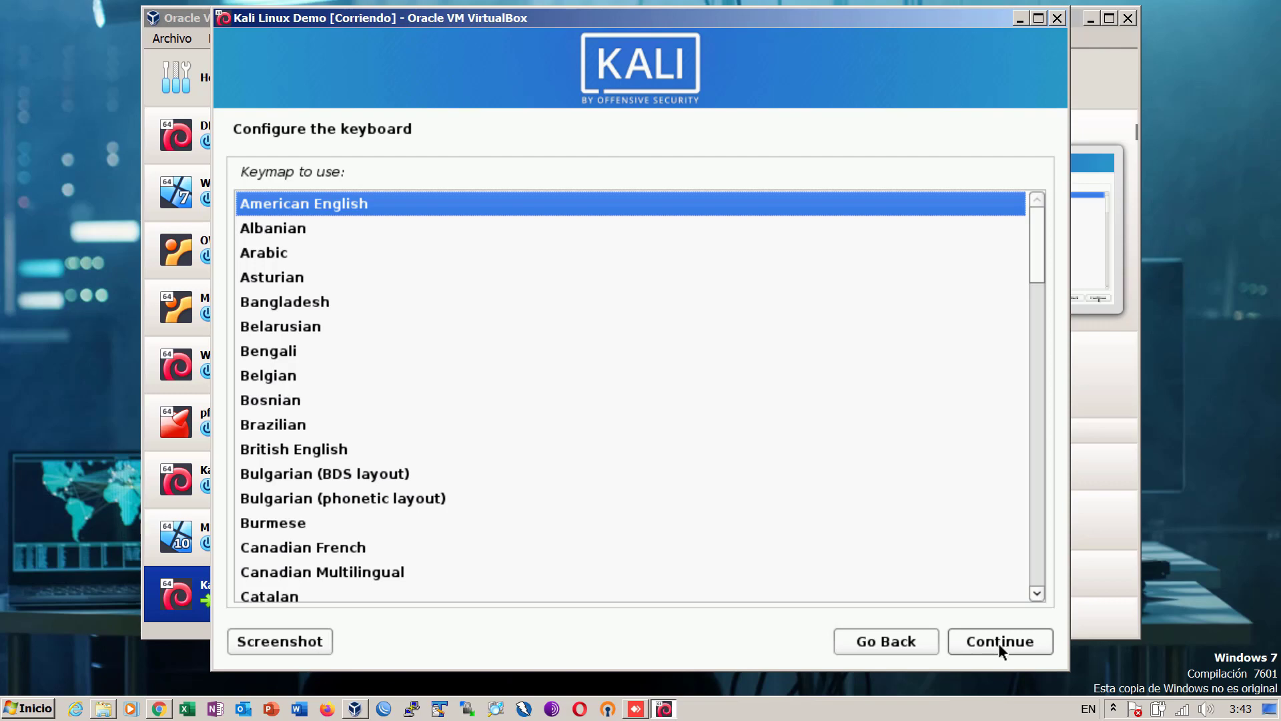
- Keep American English as the keymap and continue
click(998, 642)
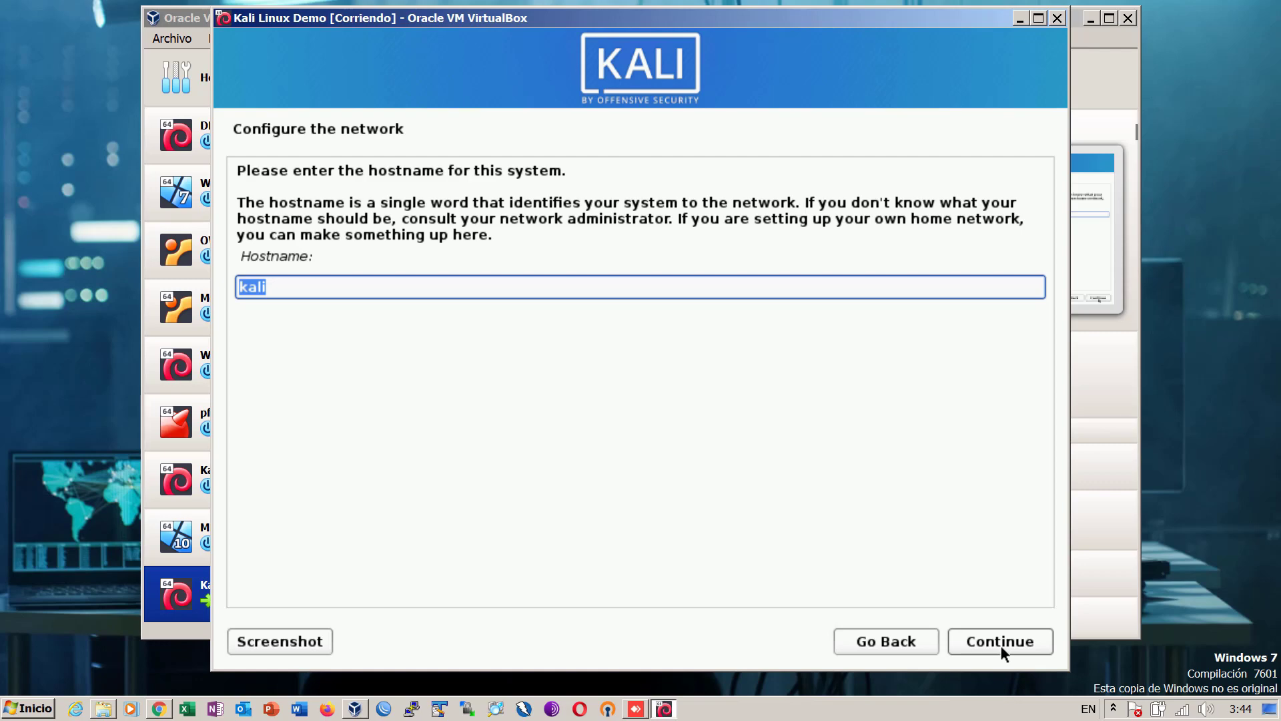
- Set the hostname to kali02 and the domain name to itsecurityhn.com
text(k)
key(BackSpace)
text(kali02)
click(985, 641)
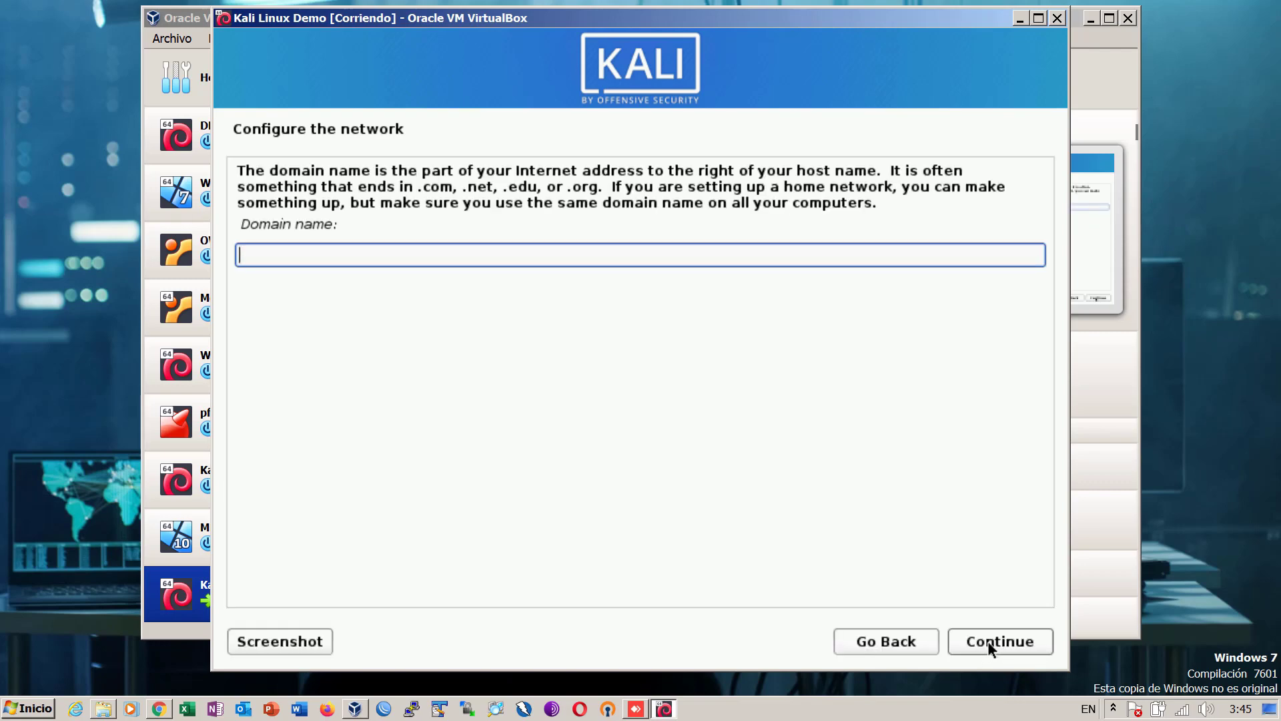
text(itsecurityhn)
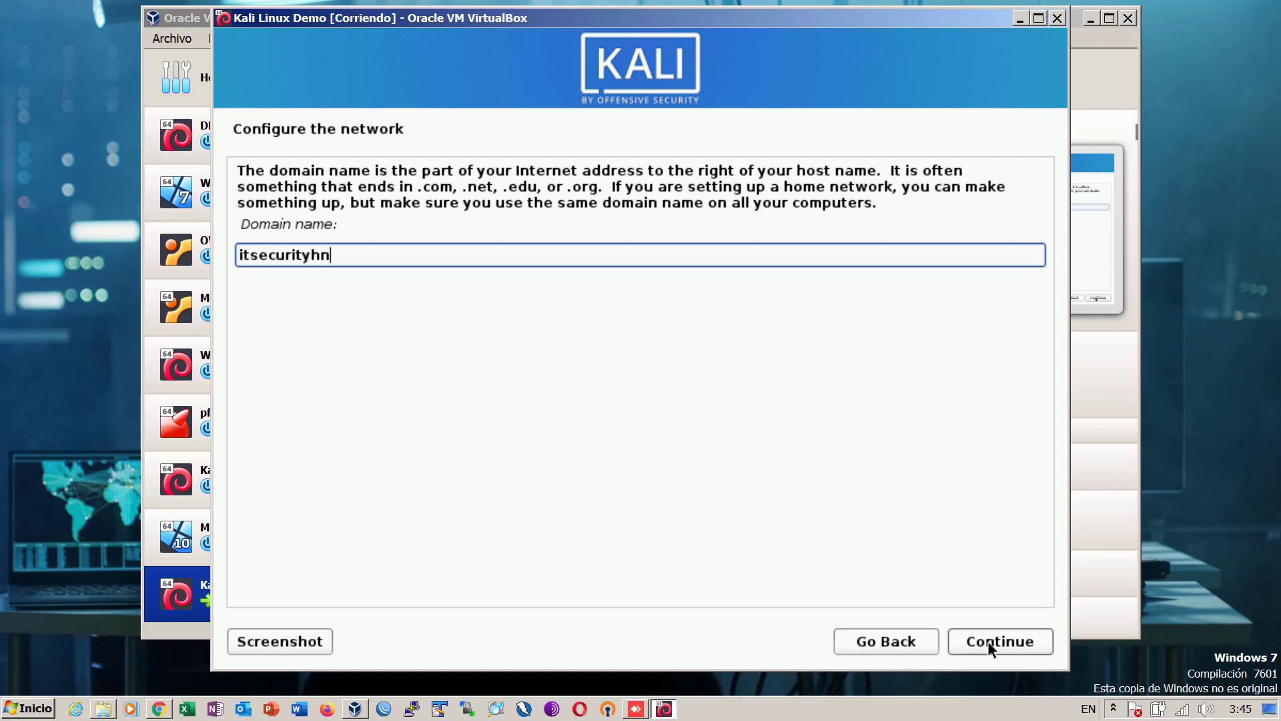
text(.com)
click(991, 643)
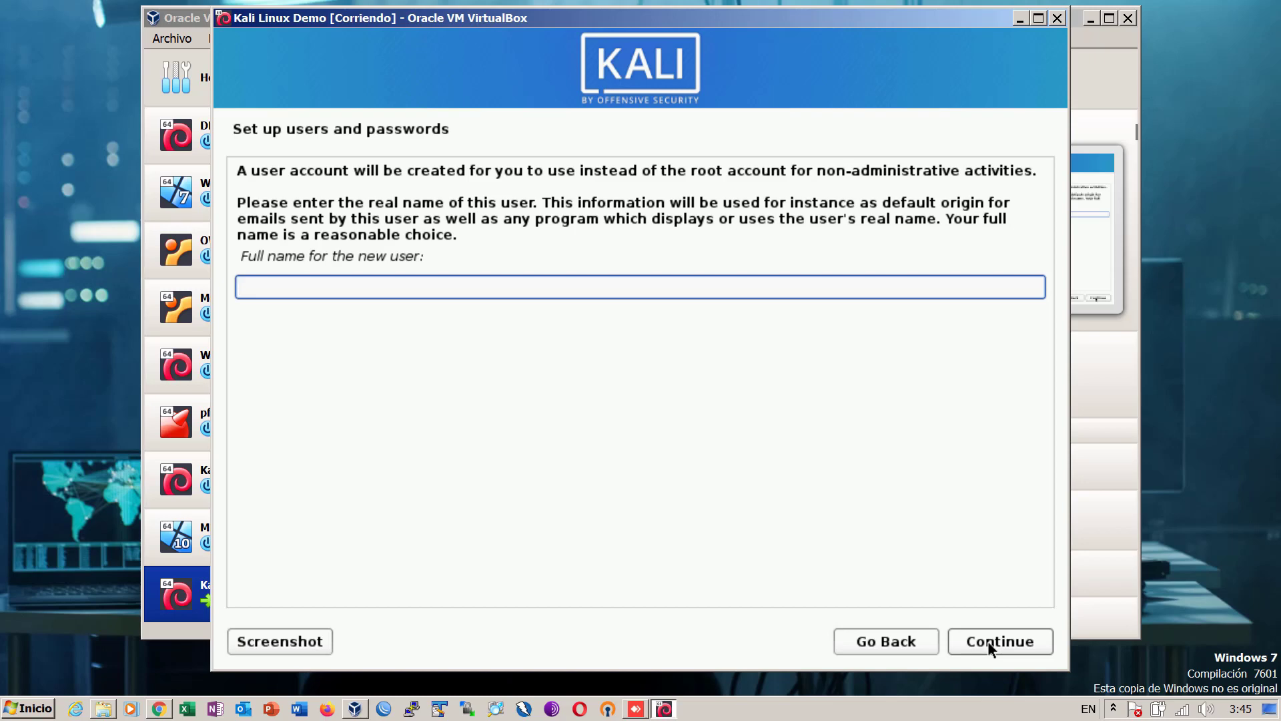
- Set the new user's full name to SysAdmin and keep the username sysadmin
text(Jorge Murga)
key(BackSpace)
key(BackSpace)
key(BackSpace)
key(BackSpace)
key(BackSpace)
key(BackSpace)
key(BackSpace)
key(BackSpace)
key(BackSpace)
key(BackSpace)
key(BackSpace)
text(SysAdmin)
click(990, 642)
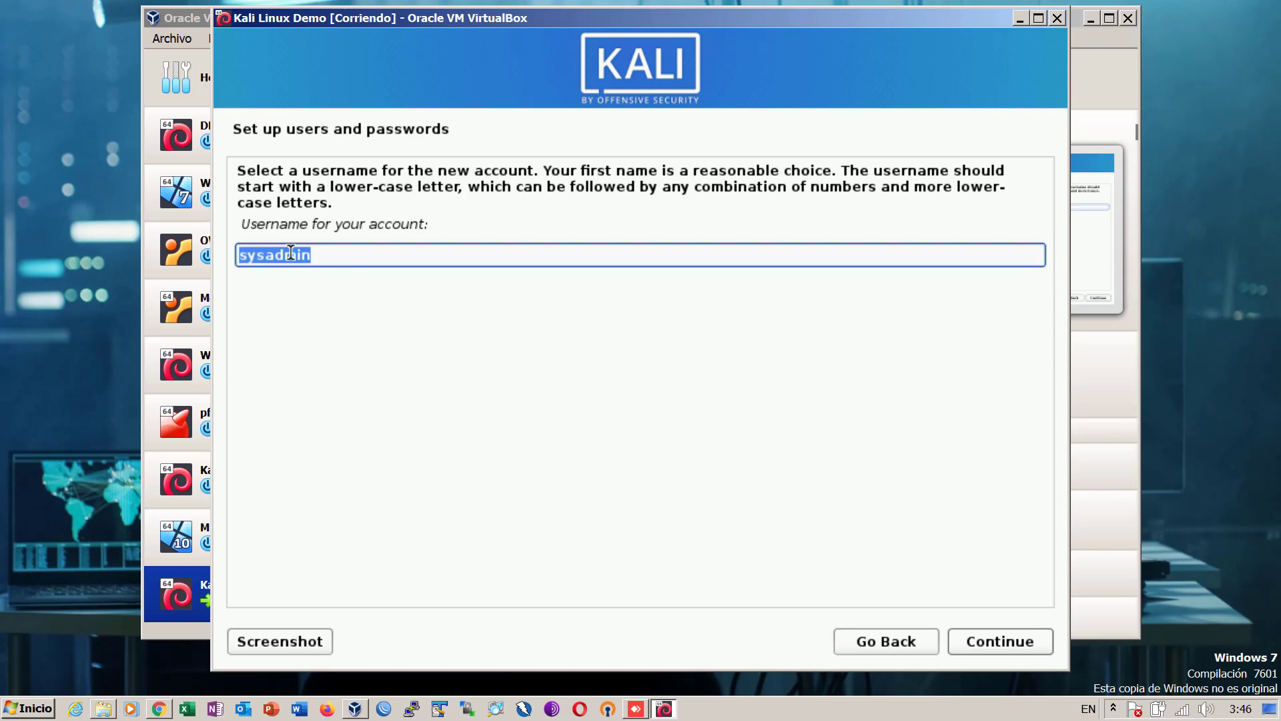
click(993, 643)
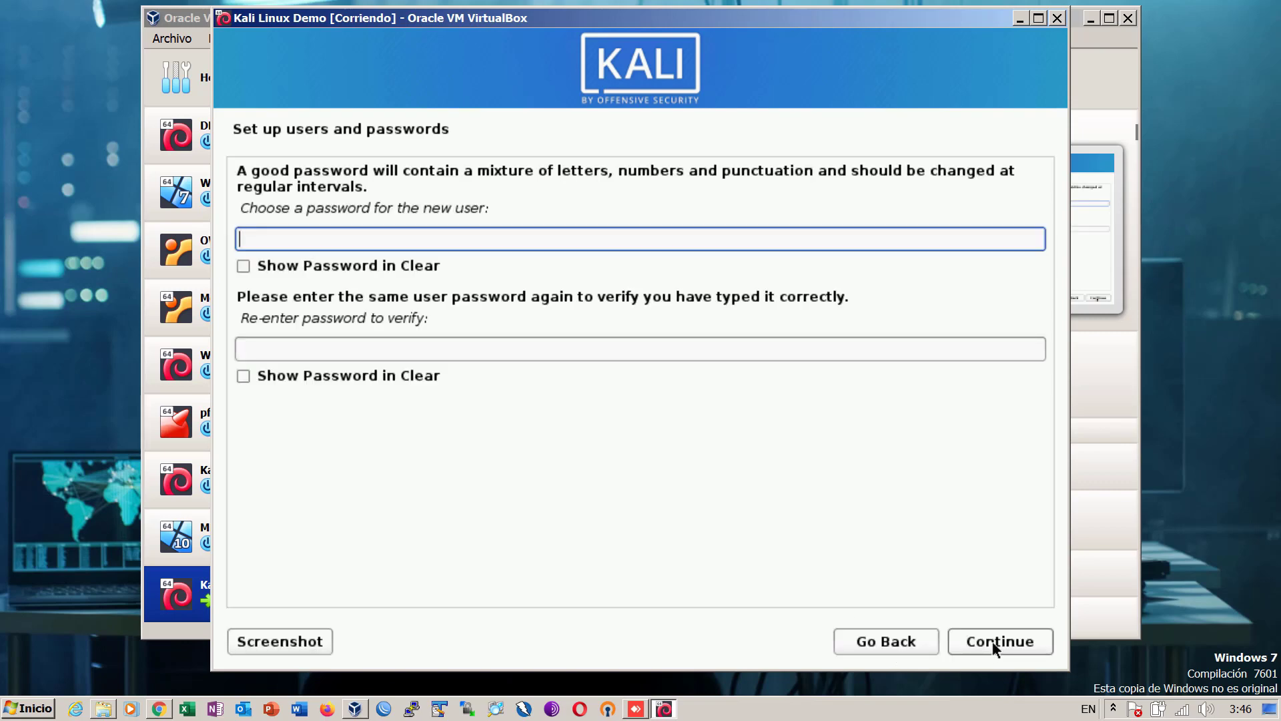
- Enter and confirm the sysadmin account password
text(••••••••••••••)
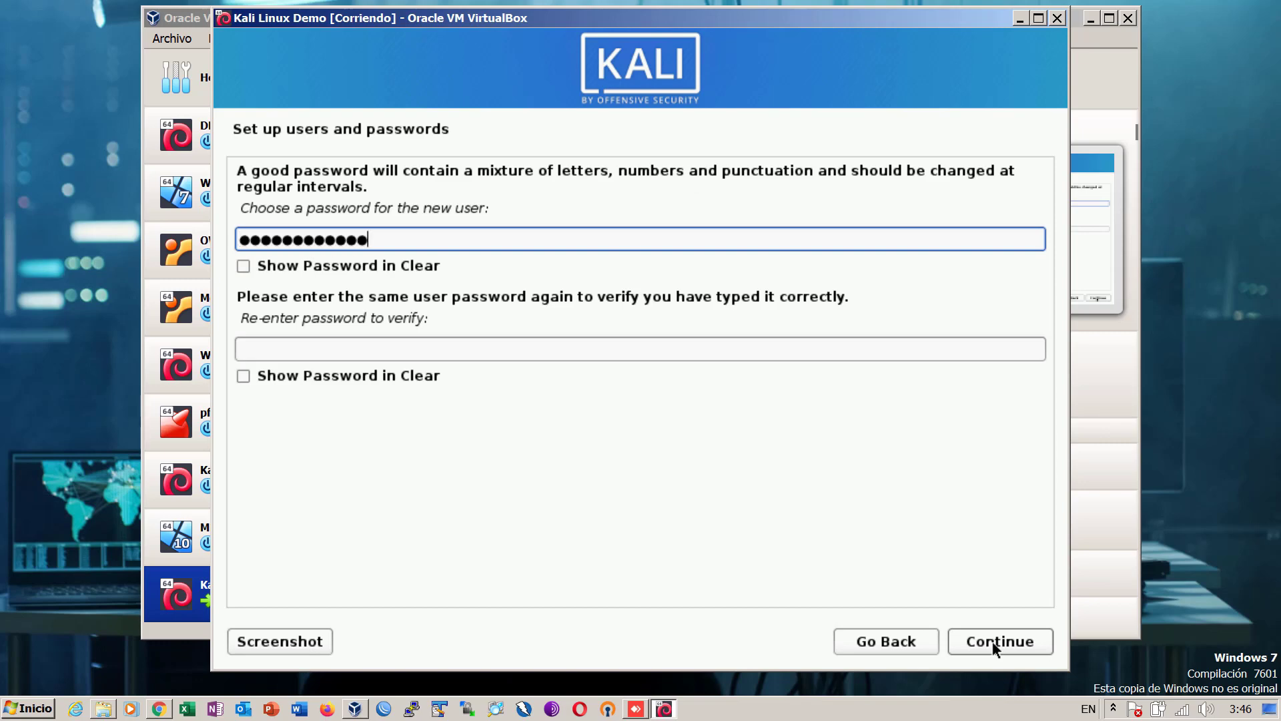
key(Tab)
key(Tab)
text(••••••••••••)
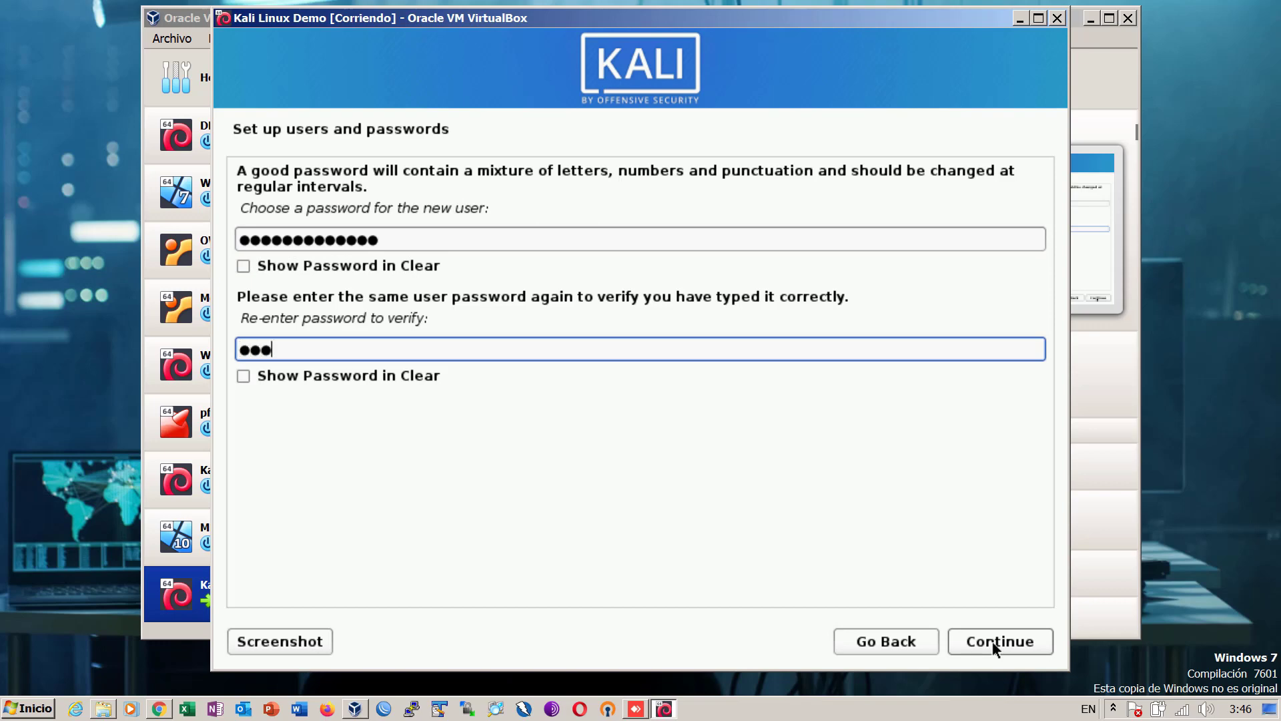
text(••)
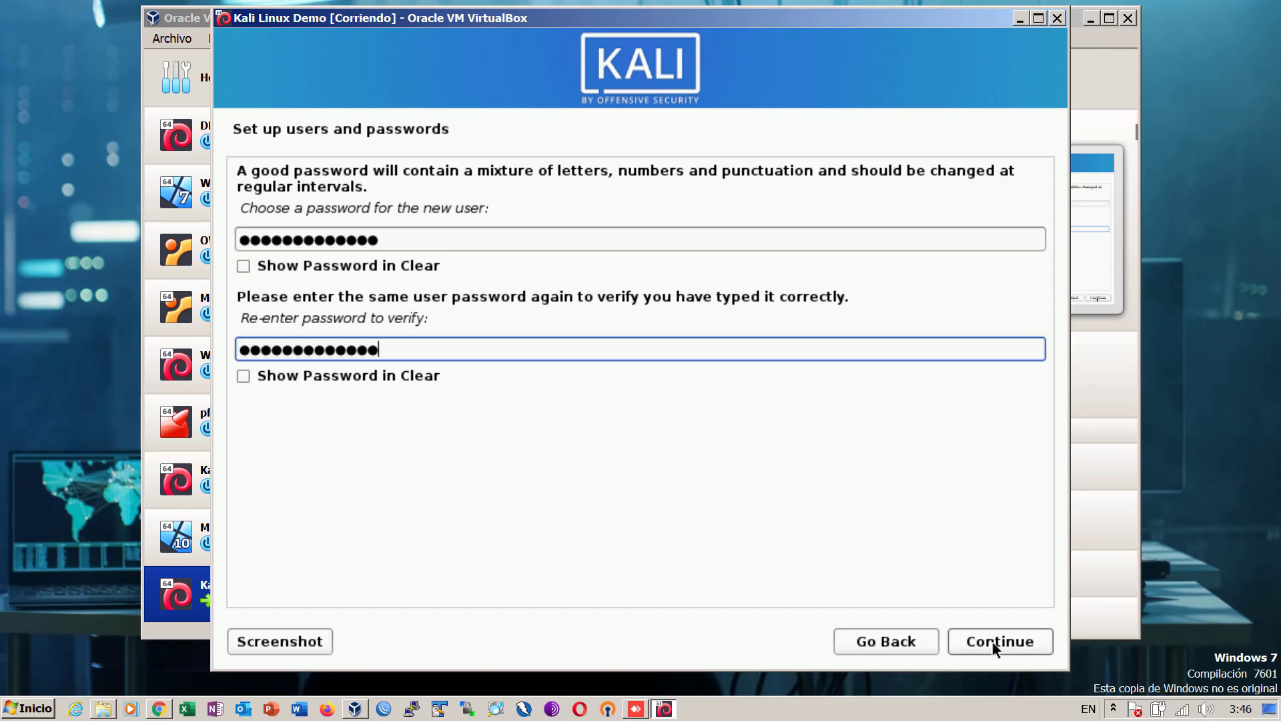
click(995, 646)
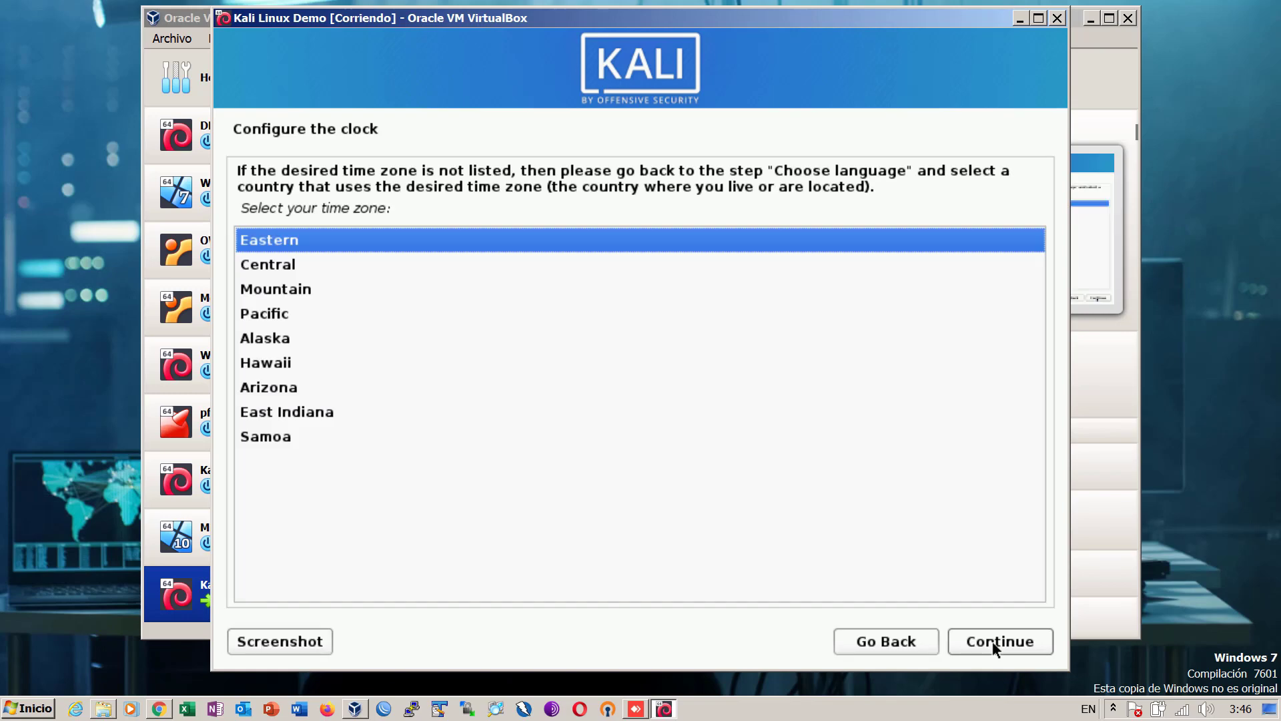
- Select Central from the time zone list and confirm it
click(274, 267)
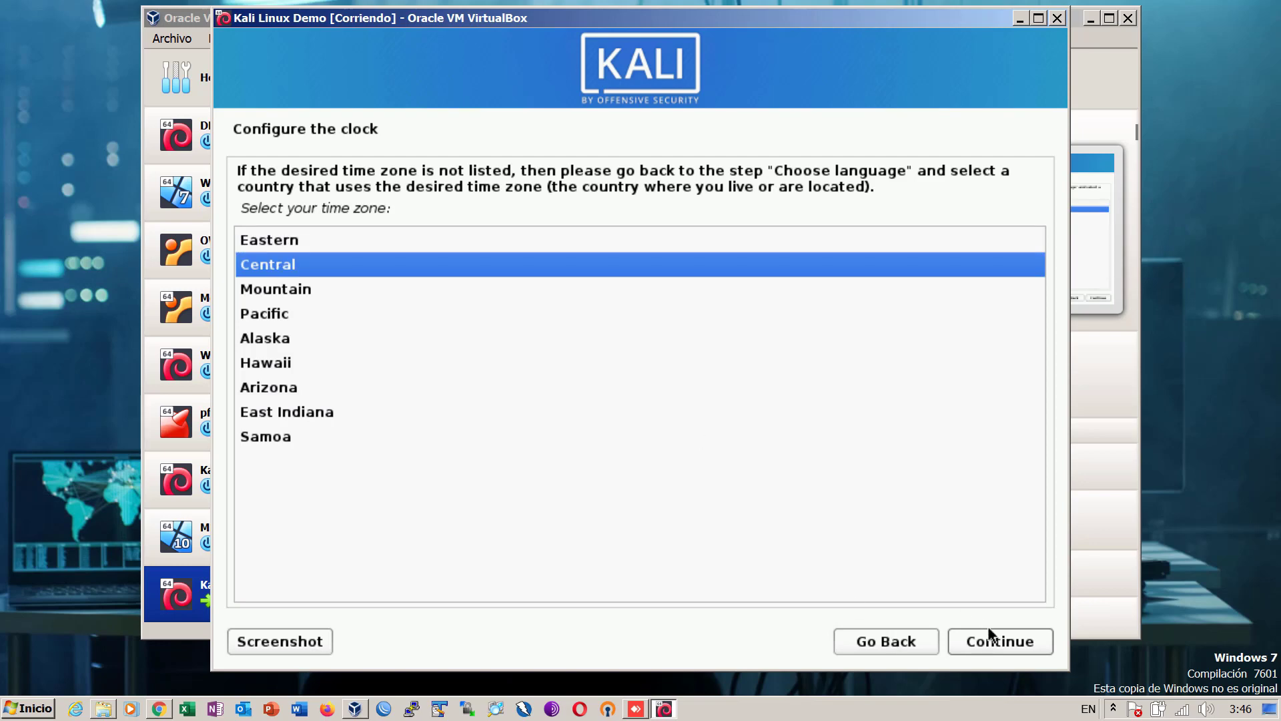
click(1003, 642)
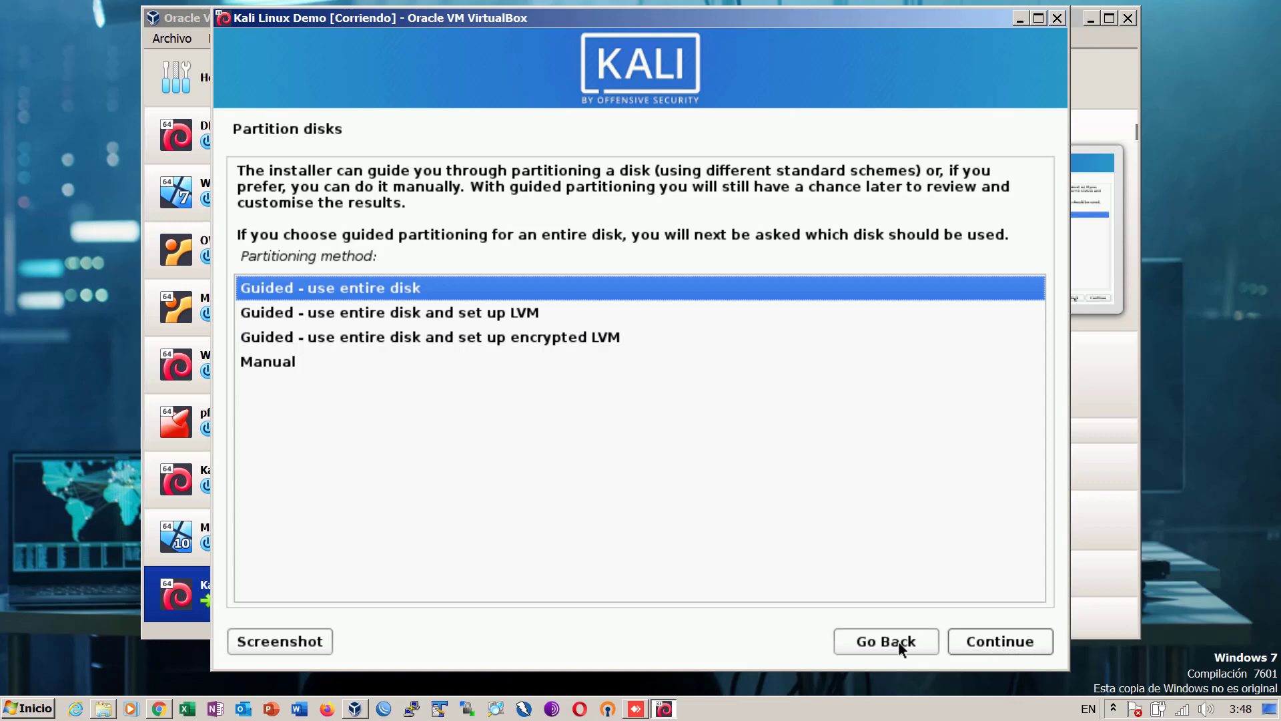
- Use 'Guided - use entire disk' on the SCSI3 (sda) 43.7 GB VBOX disk
click(997, 646)
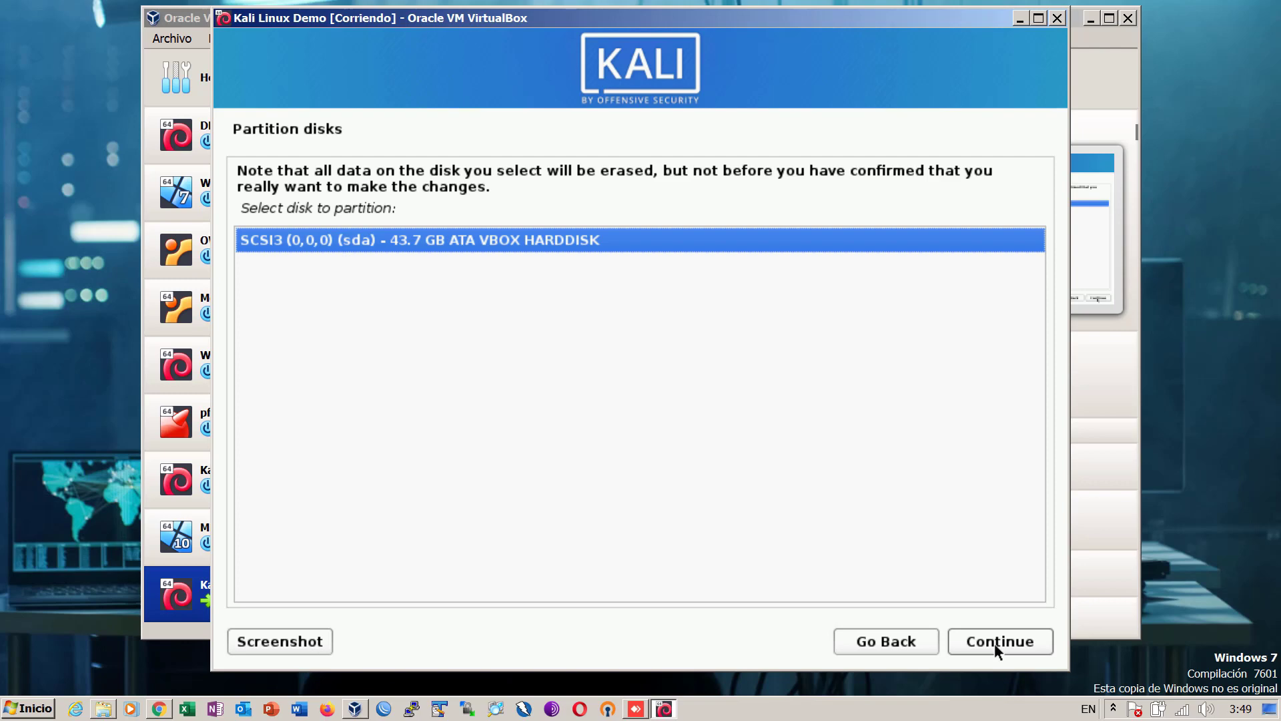
click(994, 644)
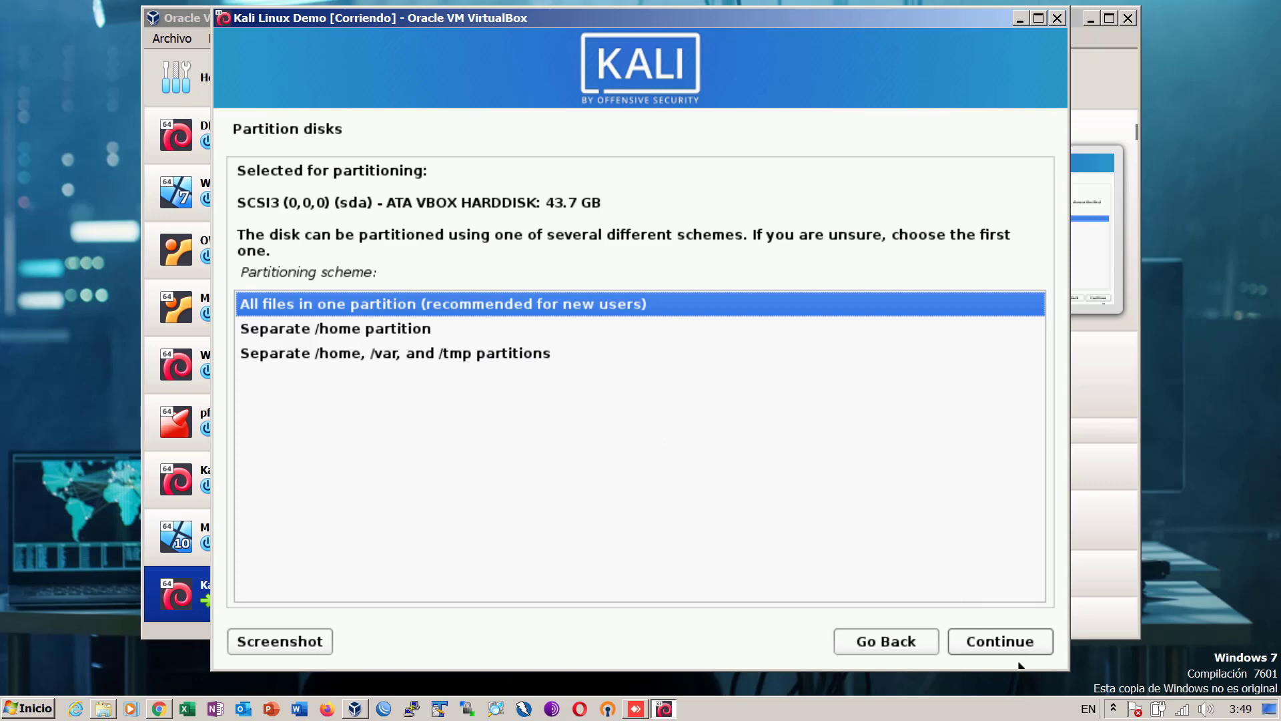
- Accept 'All files in one partition' (33.0 GB ext4 root, 10.7 GB swap) and finish partitioning
click(1000, 641)
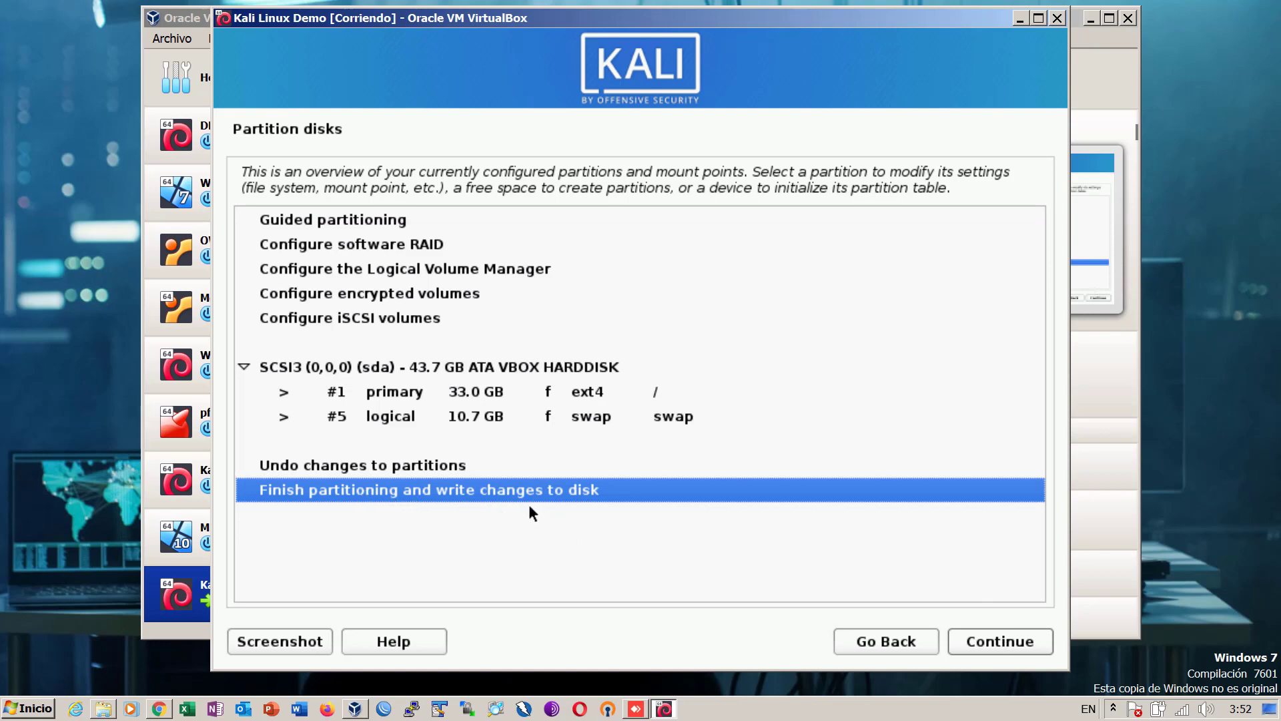
click(995, 643)
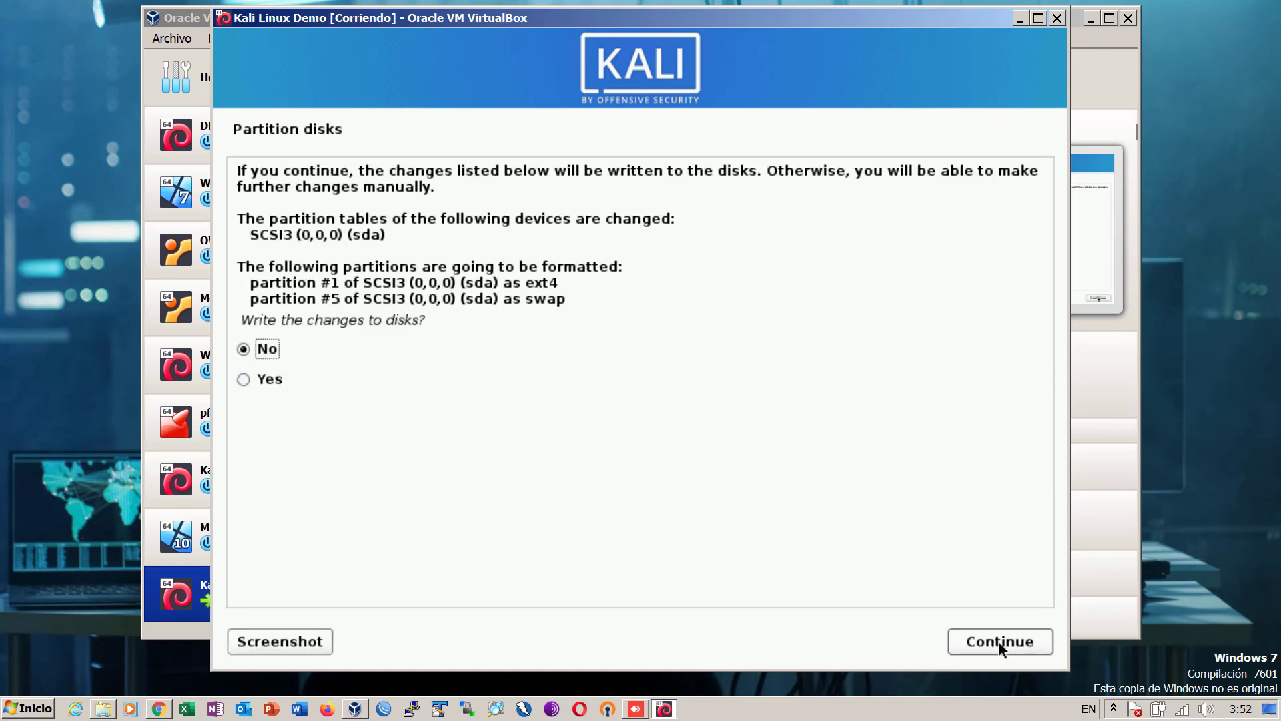
- Answer Yes to 'Write the changes to disks?' and confirm
click(247, 379)
click(1007, 649)
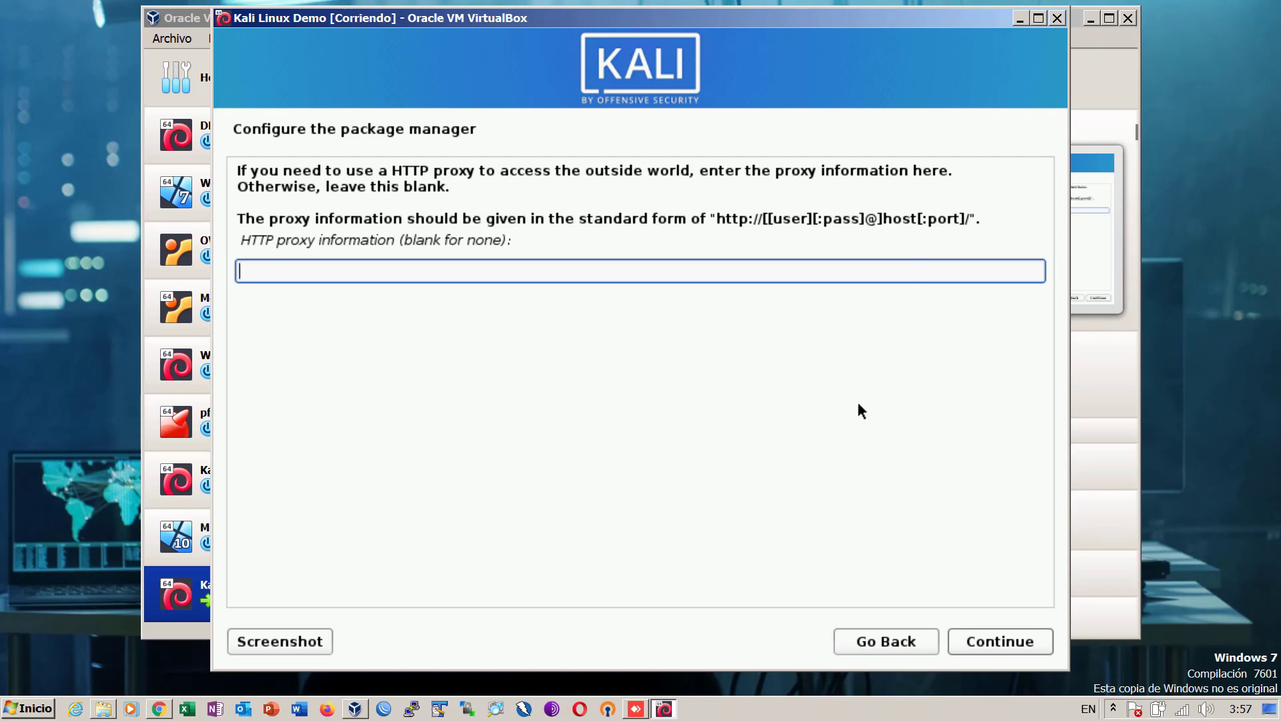
- Continue with no HTTP proxy so apt is configured from the mirror
click(1005, 645)
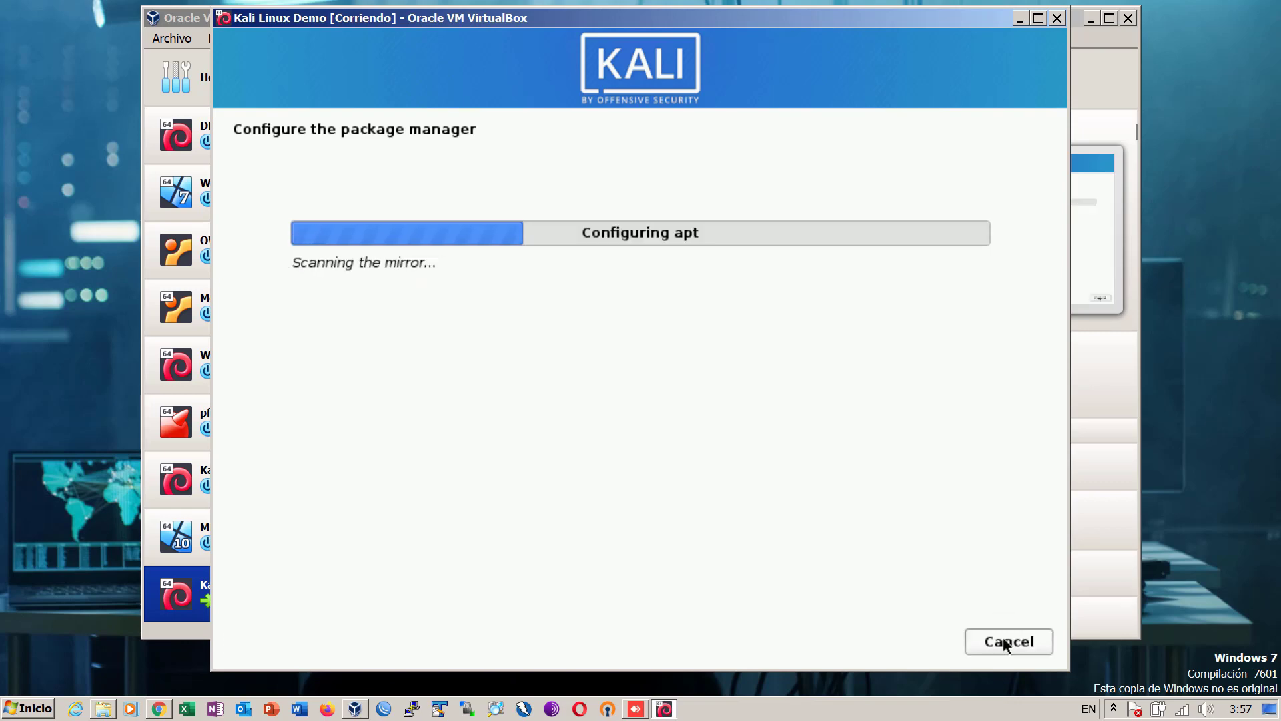
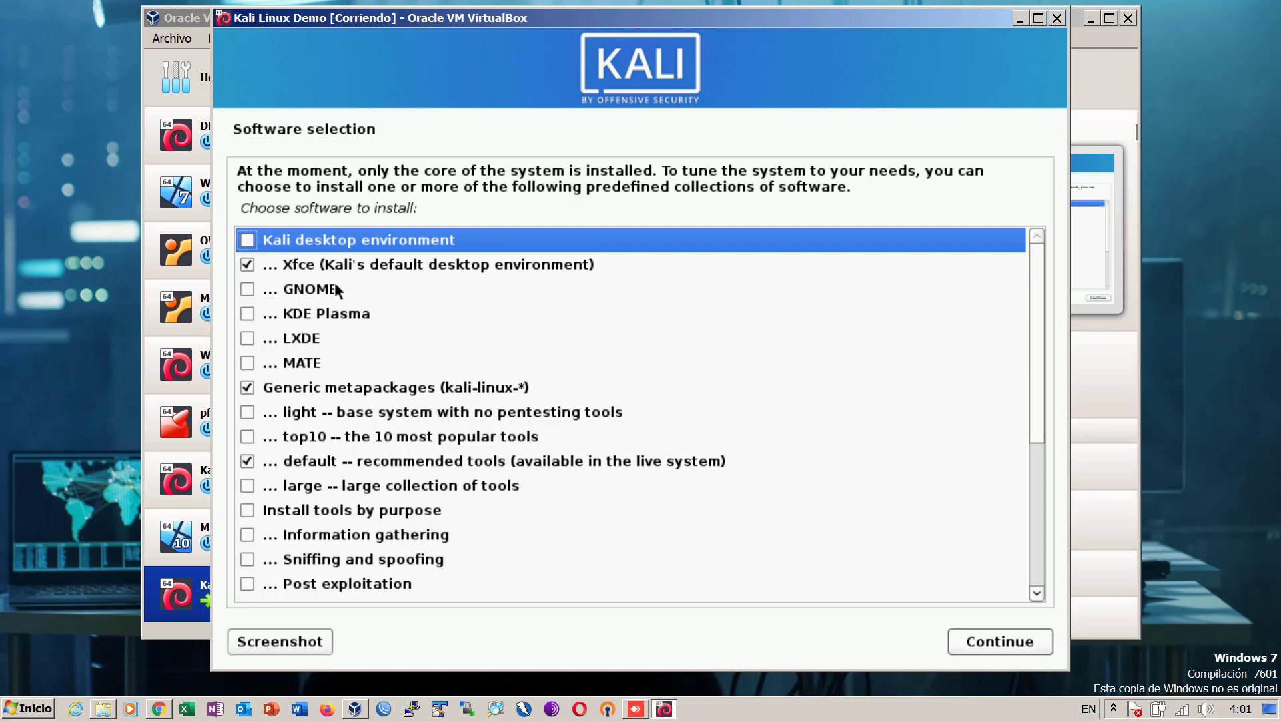
- In Software selection, uncheck Xfce and check GNOME as the desktop environment
click(246, 266)
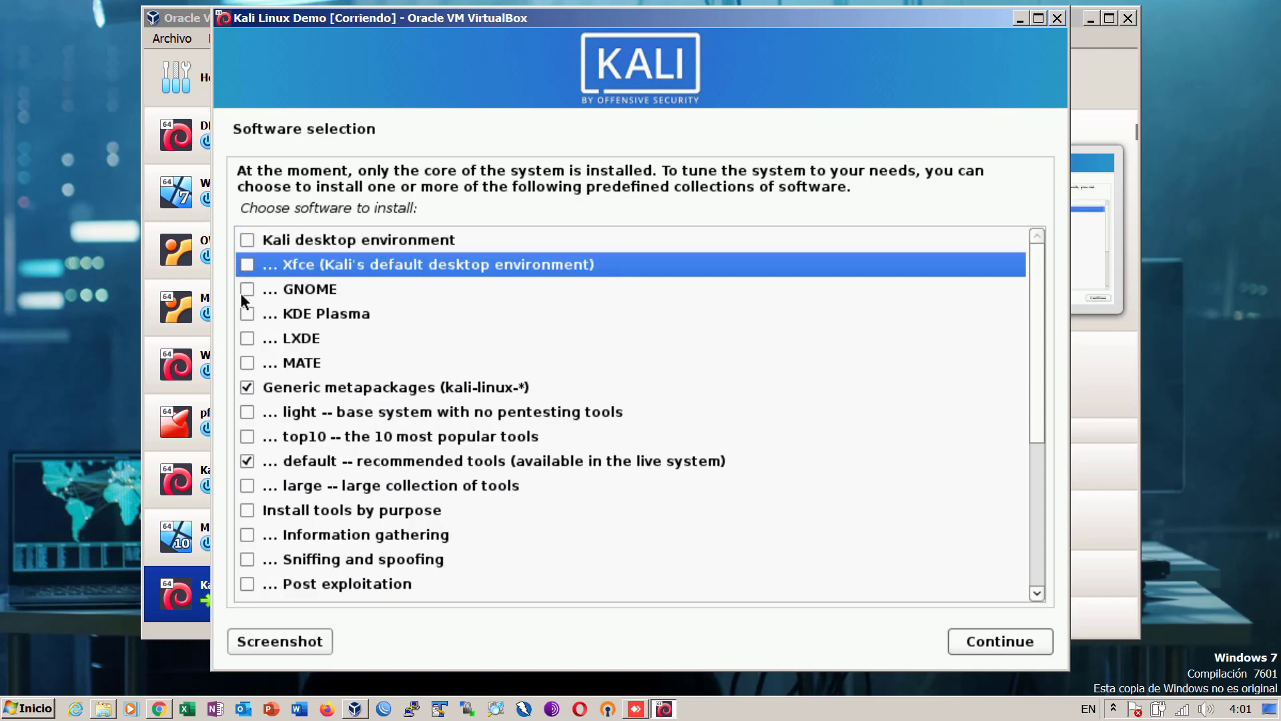
click(247, 289)
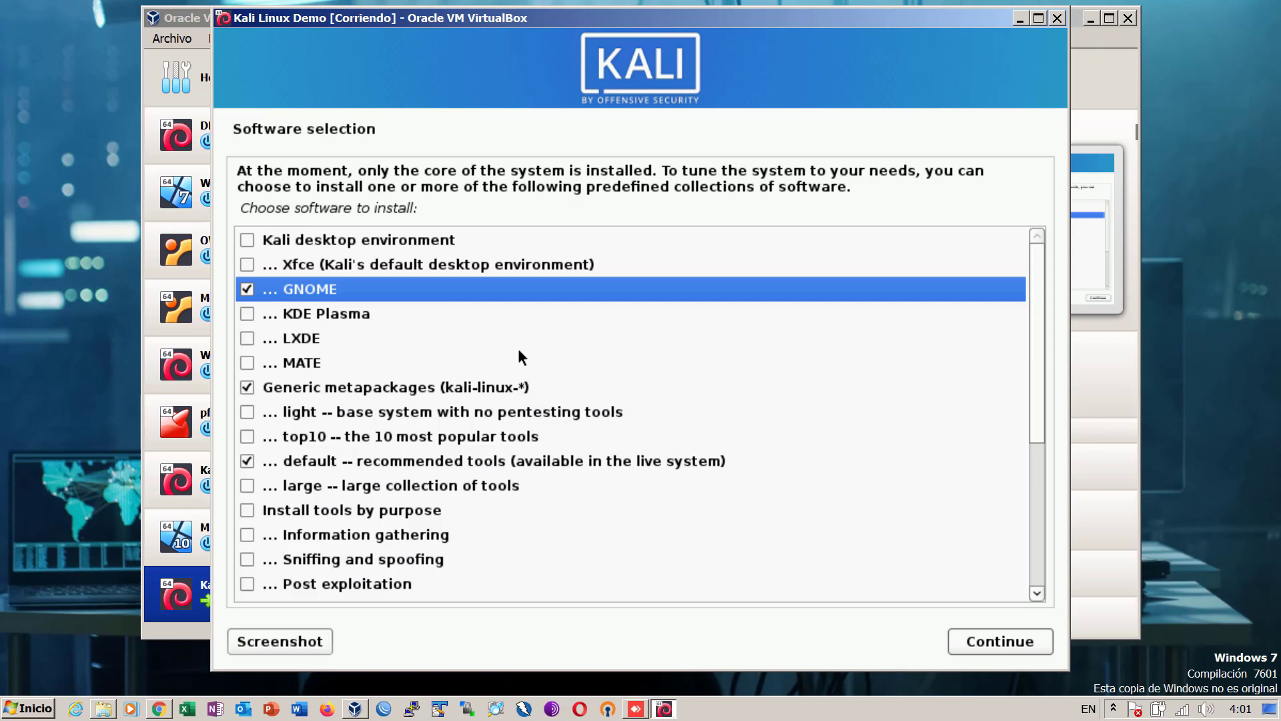
- Add all thirteen purpose-based tool collections, from Social engineering up to Information gathering
scroll(520, 357, down, 5)
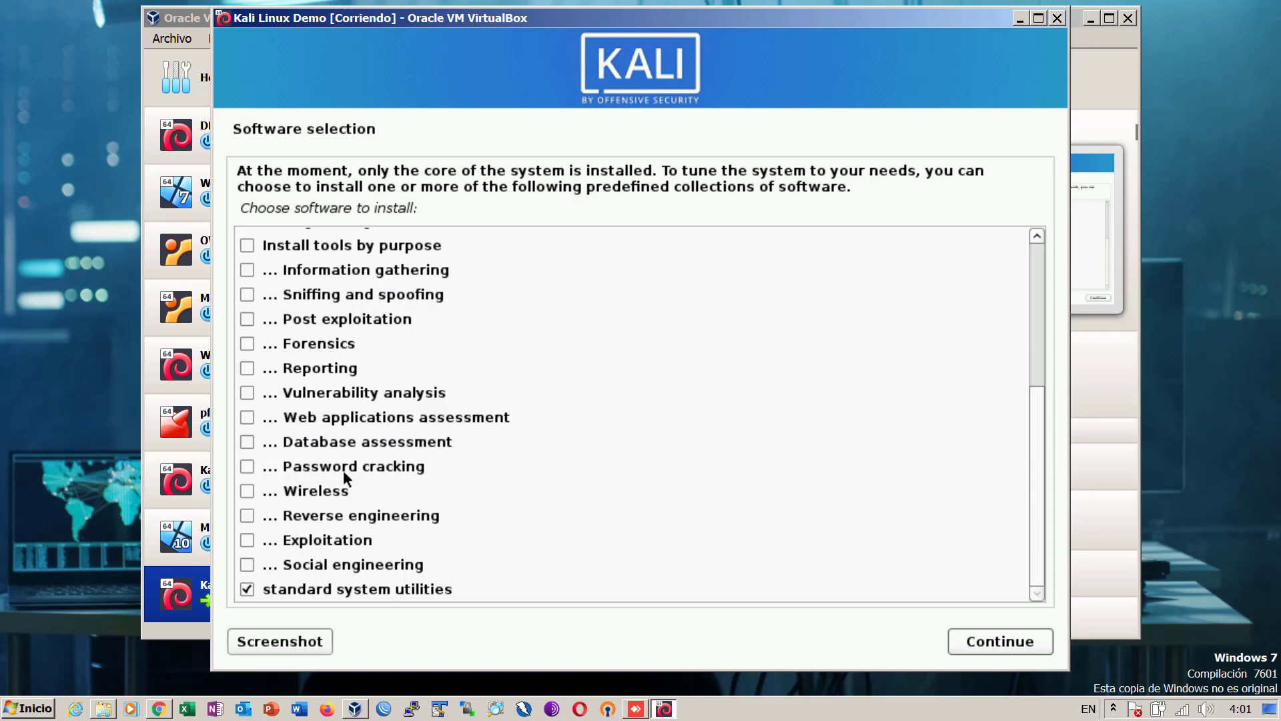
click(247, 564)
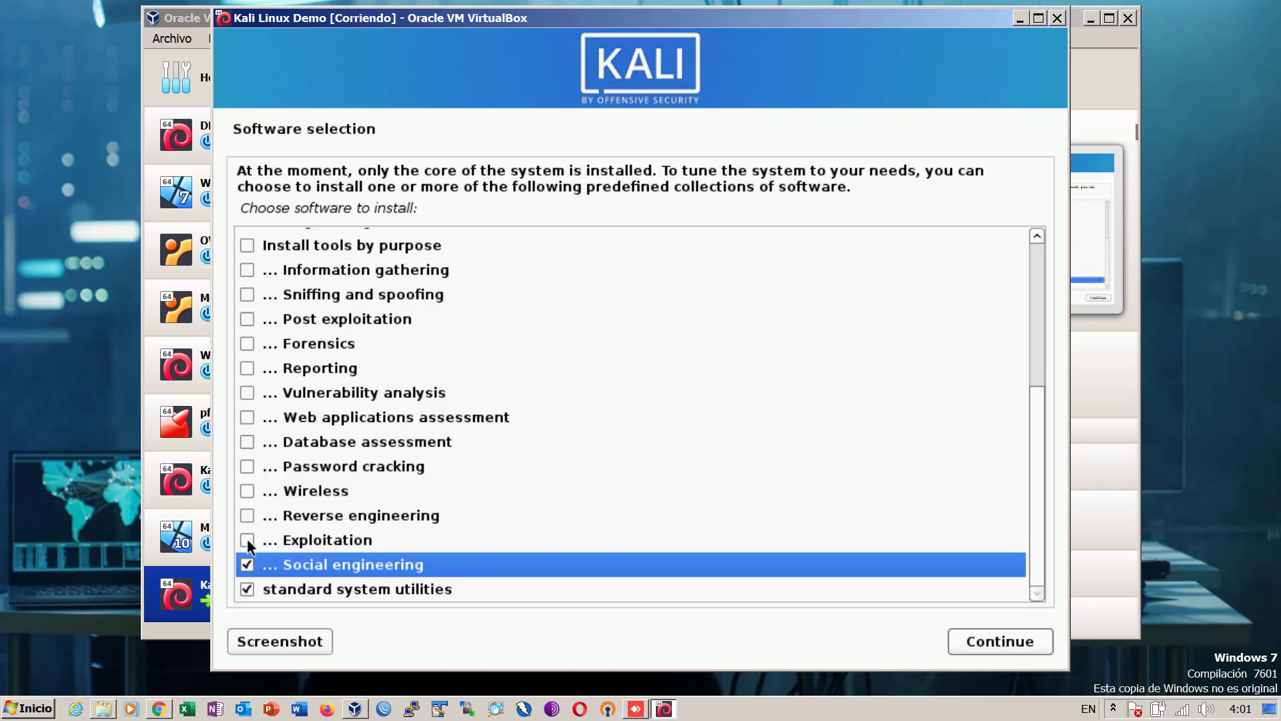
click(248, 541)
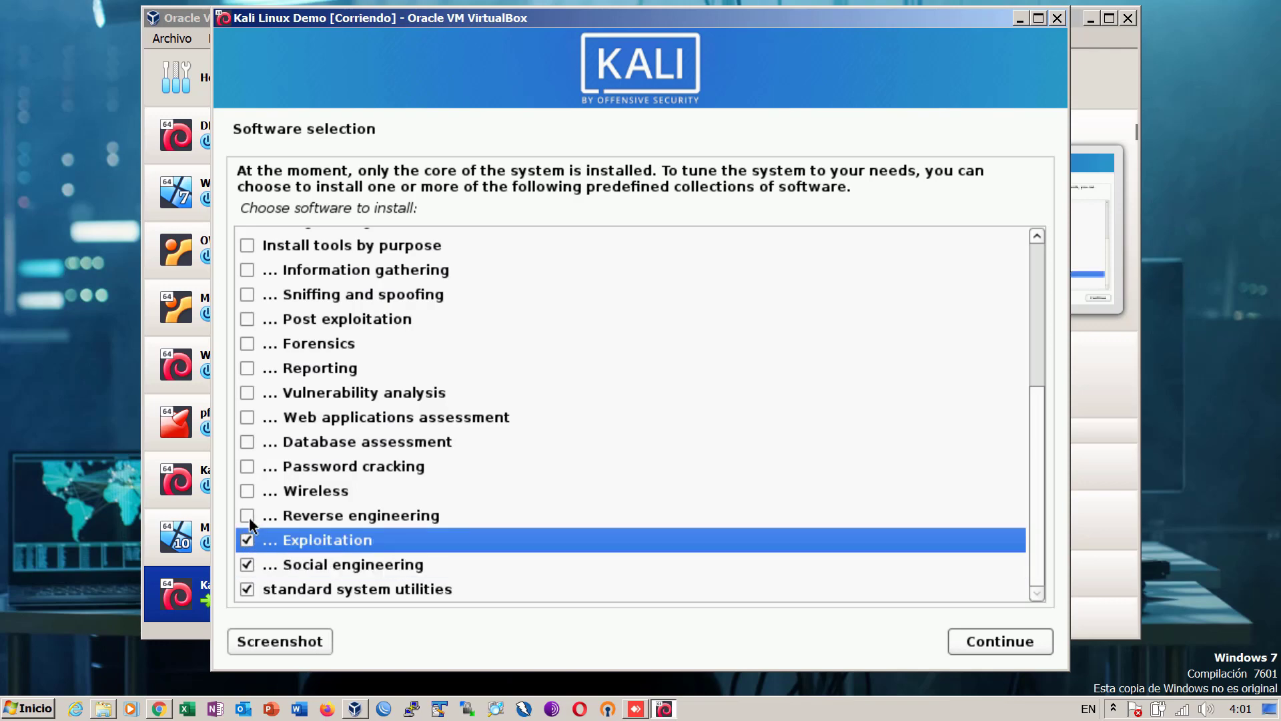
click(249, 517)
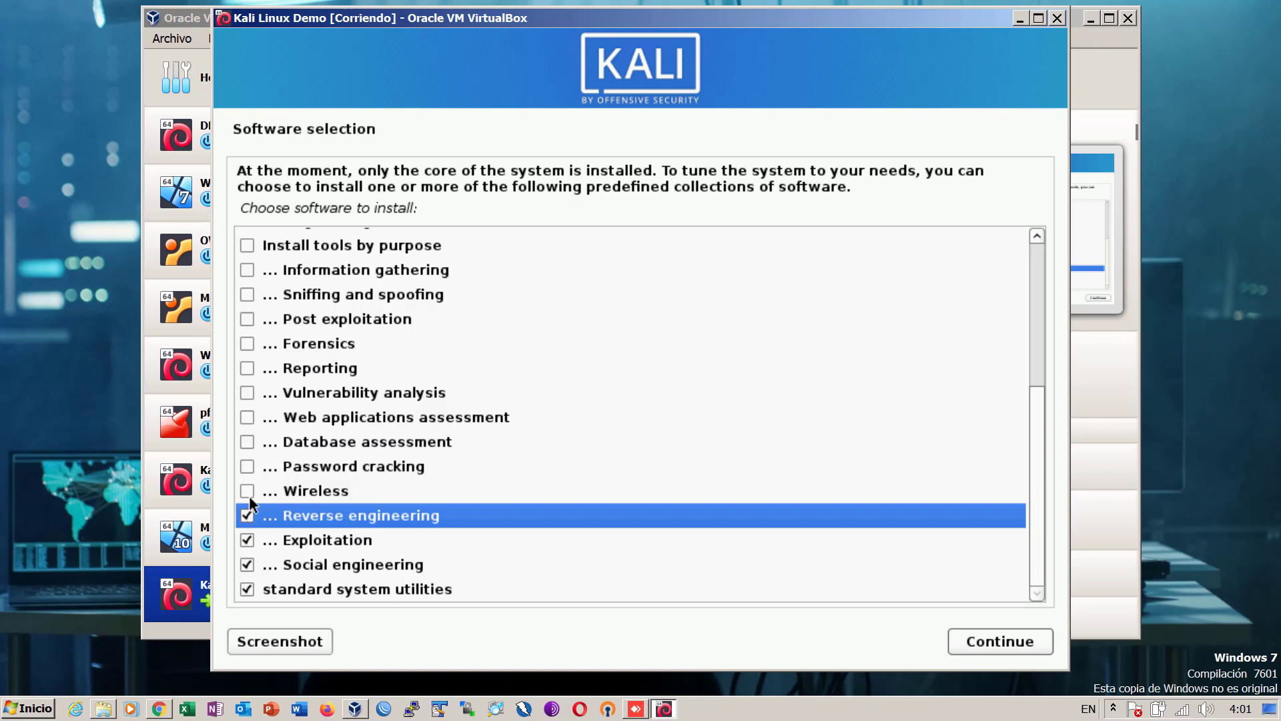
click(248, 491)
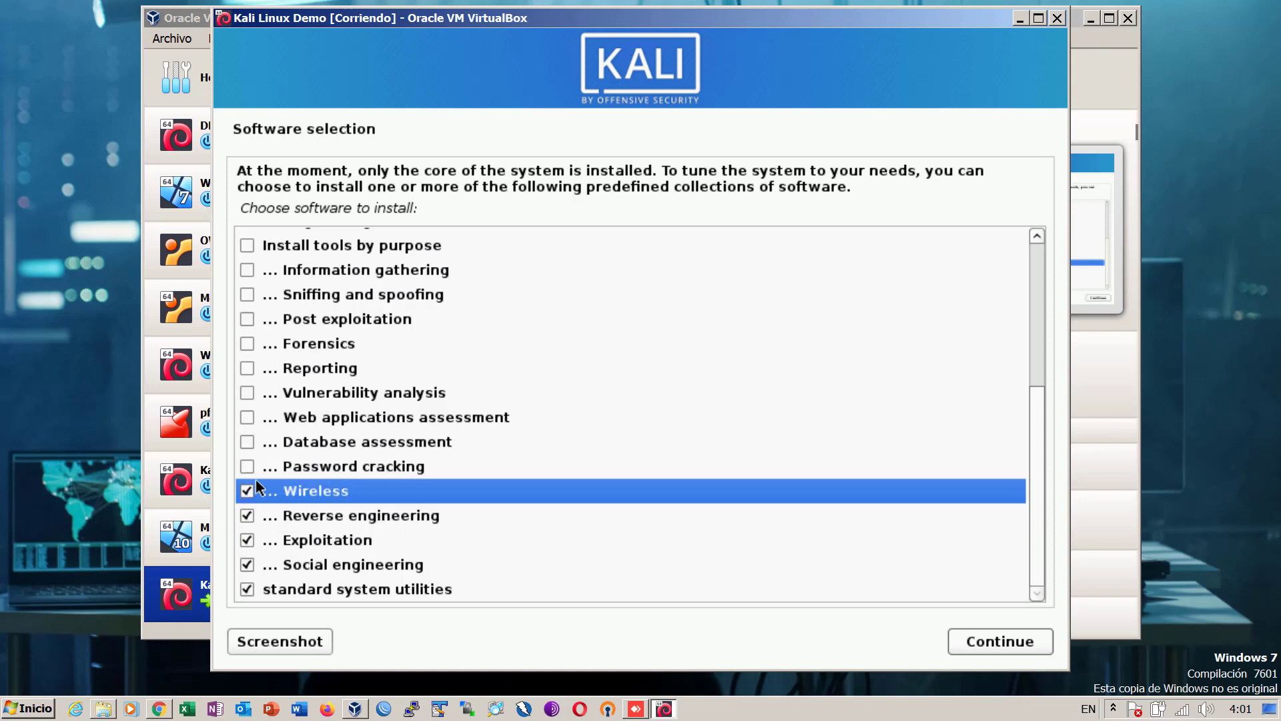
click(248, 467)
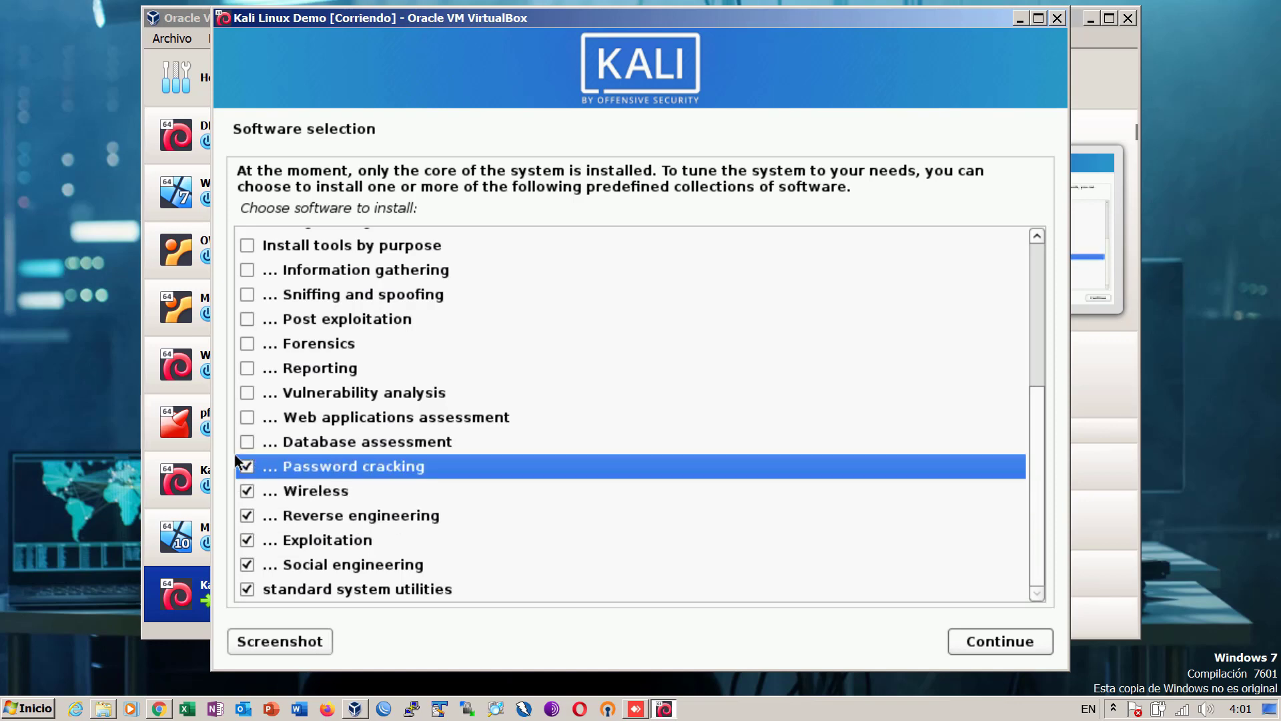
click(249, 443)
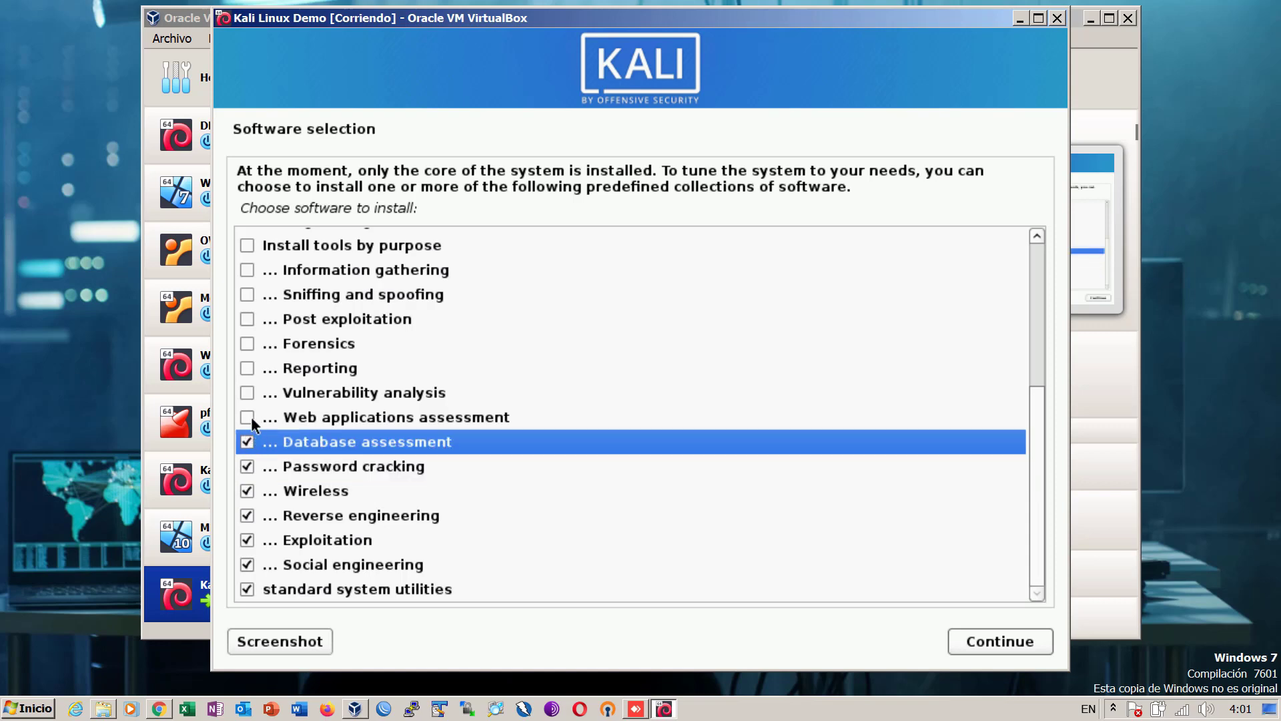
click(248, 418)
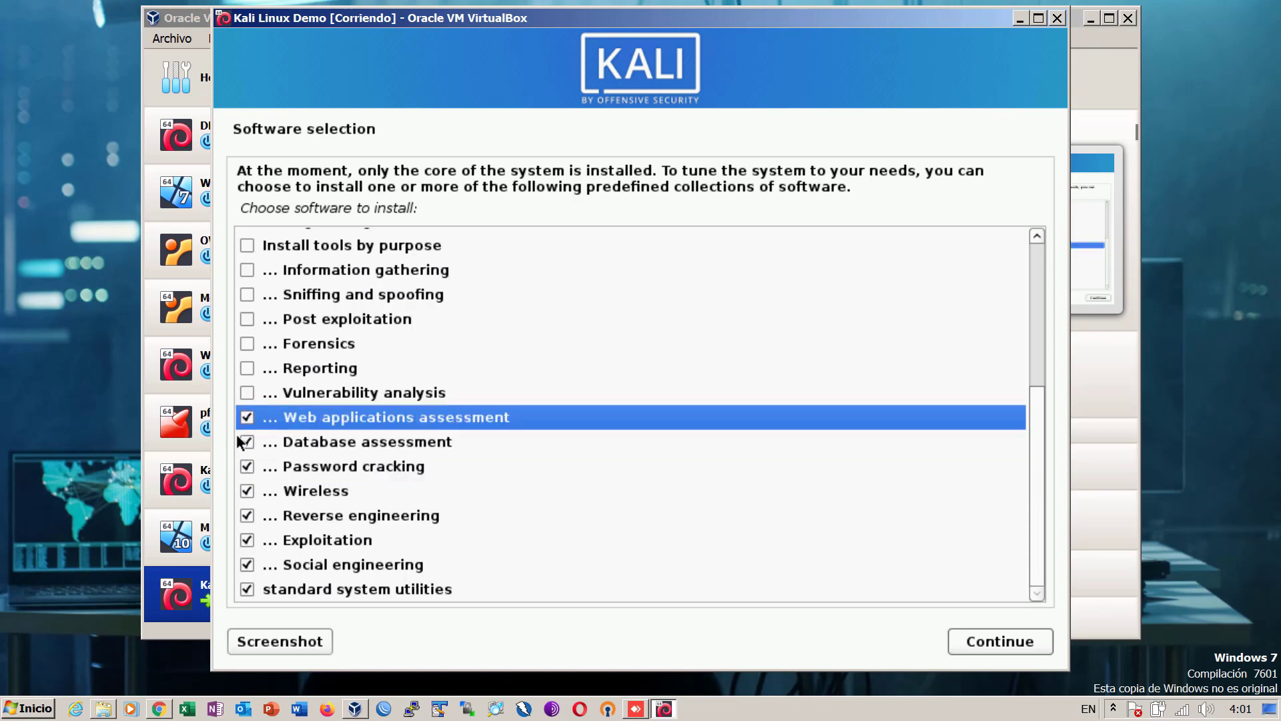
click(247, 394)
click(247, 371)
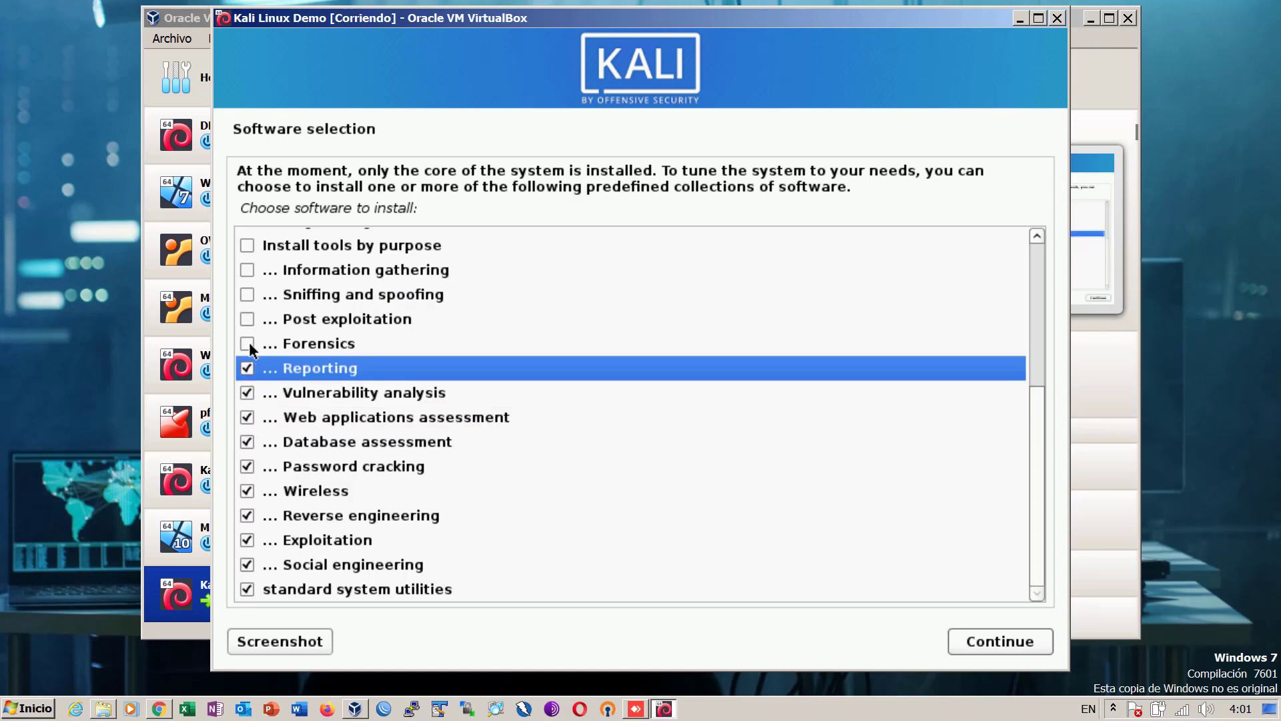
click(248, 343)
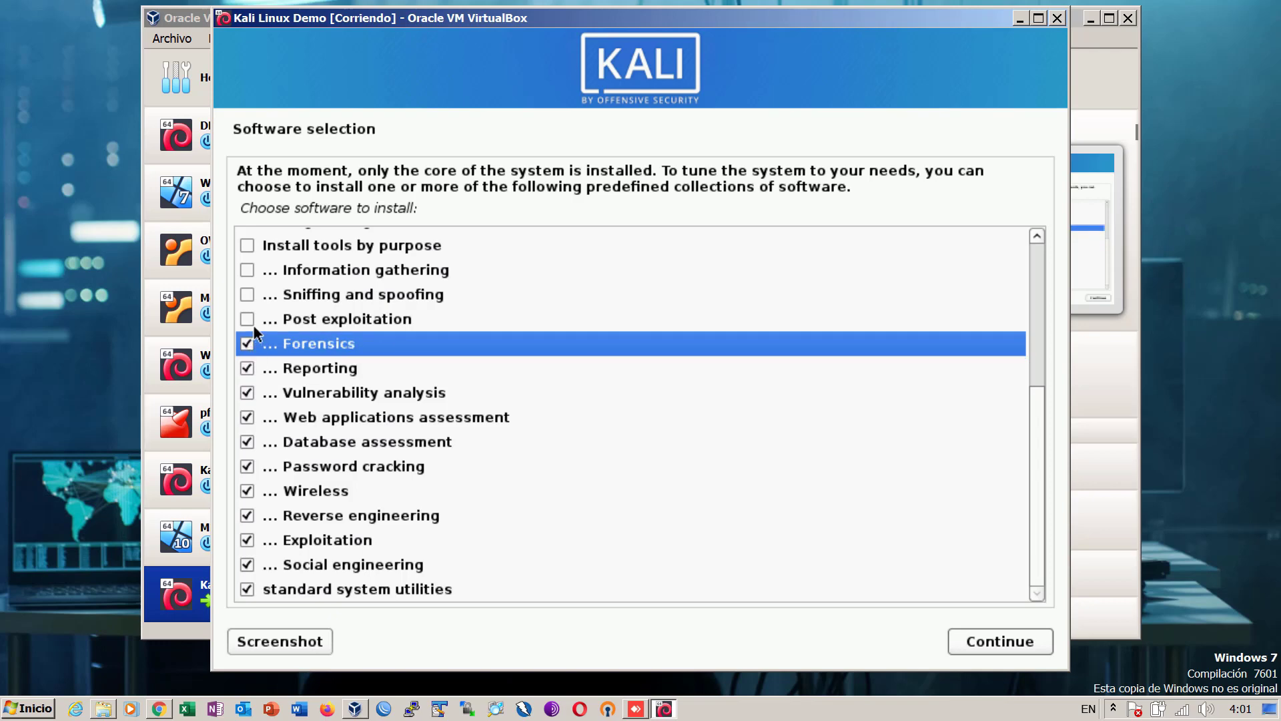
click(248, 319)
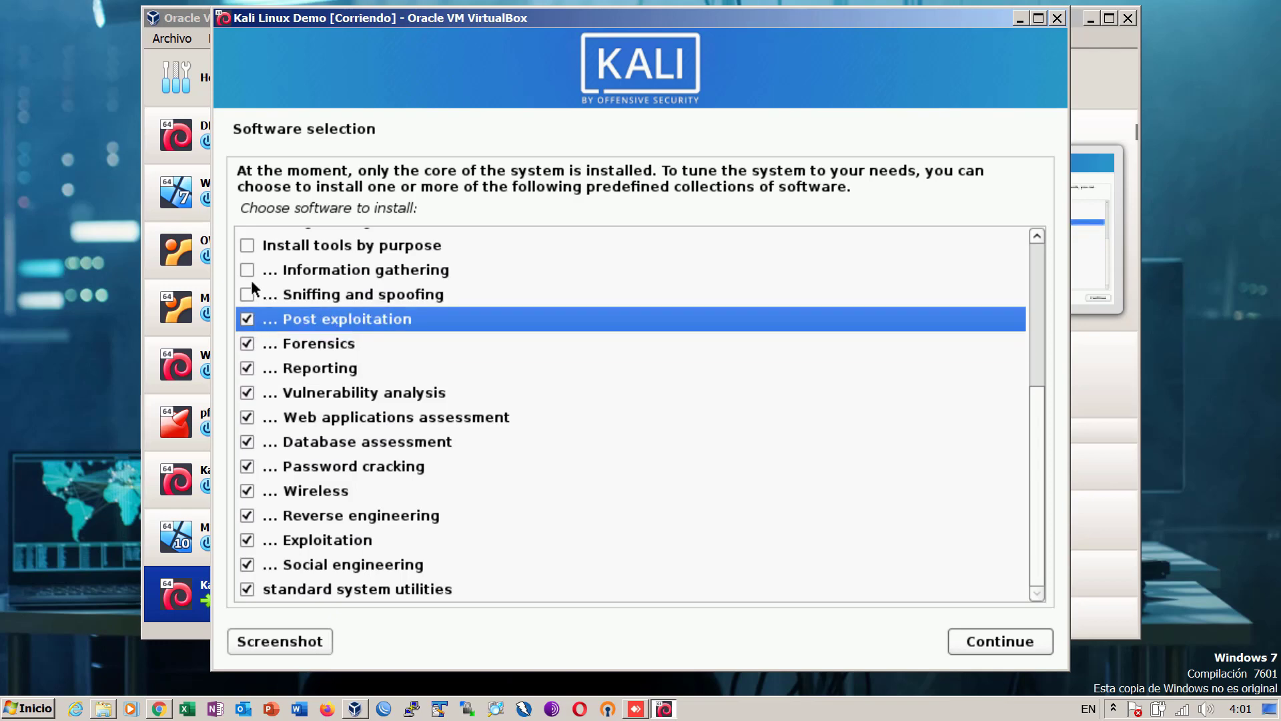
click(248, 294)
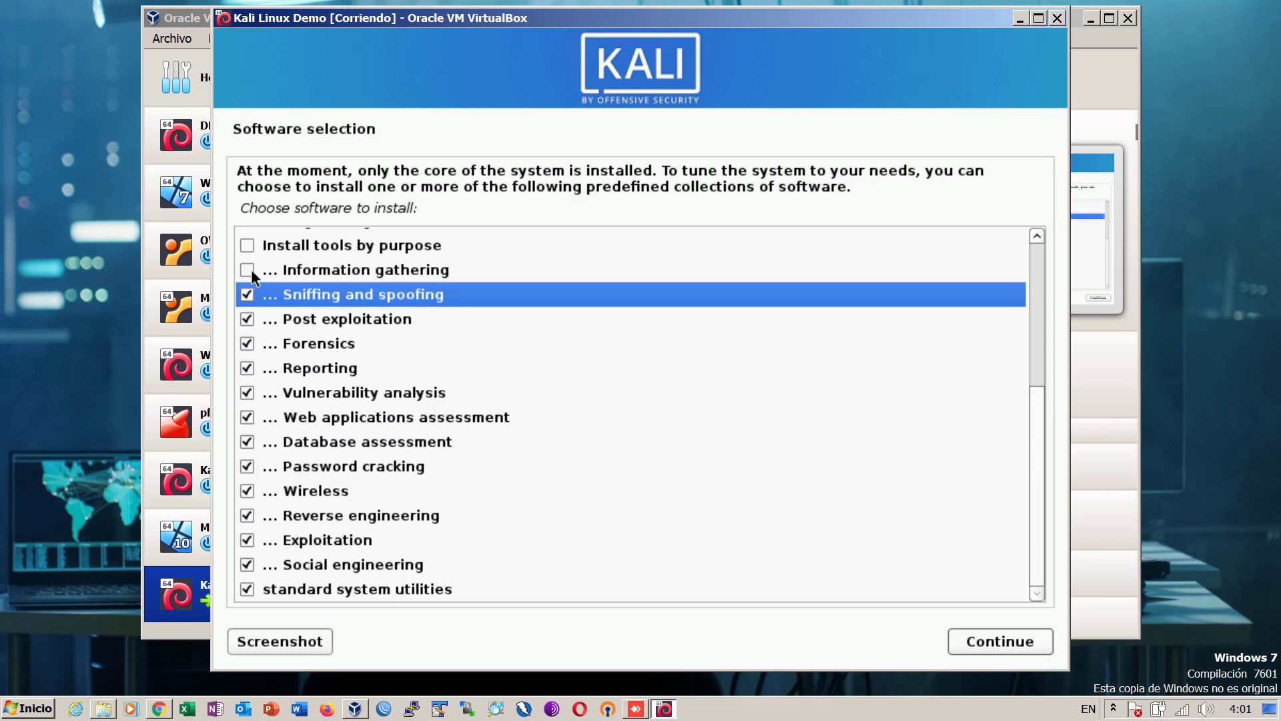
click(247, 270)
- Review the full software selection and continue so installation begins
scroll(317, 354, up, 1)
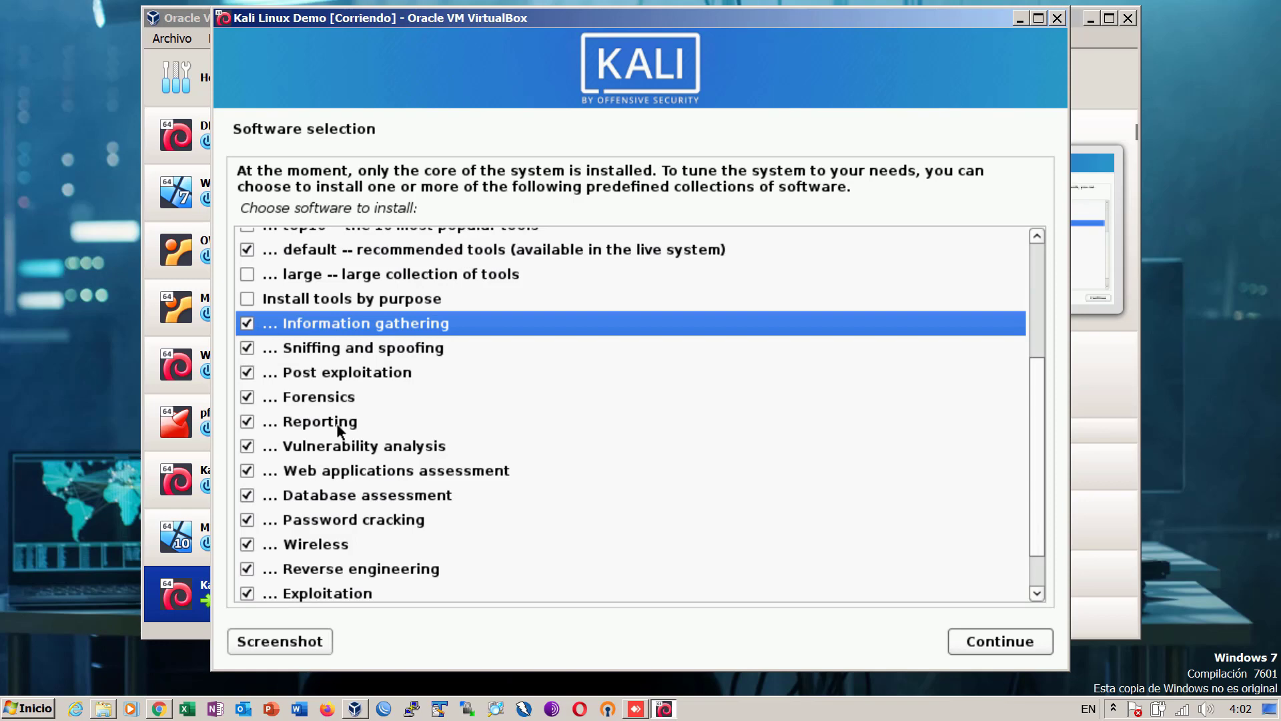
scroll(338, 426, up, 2)
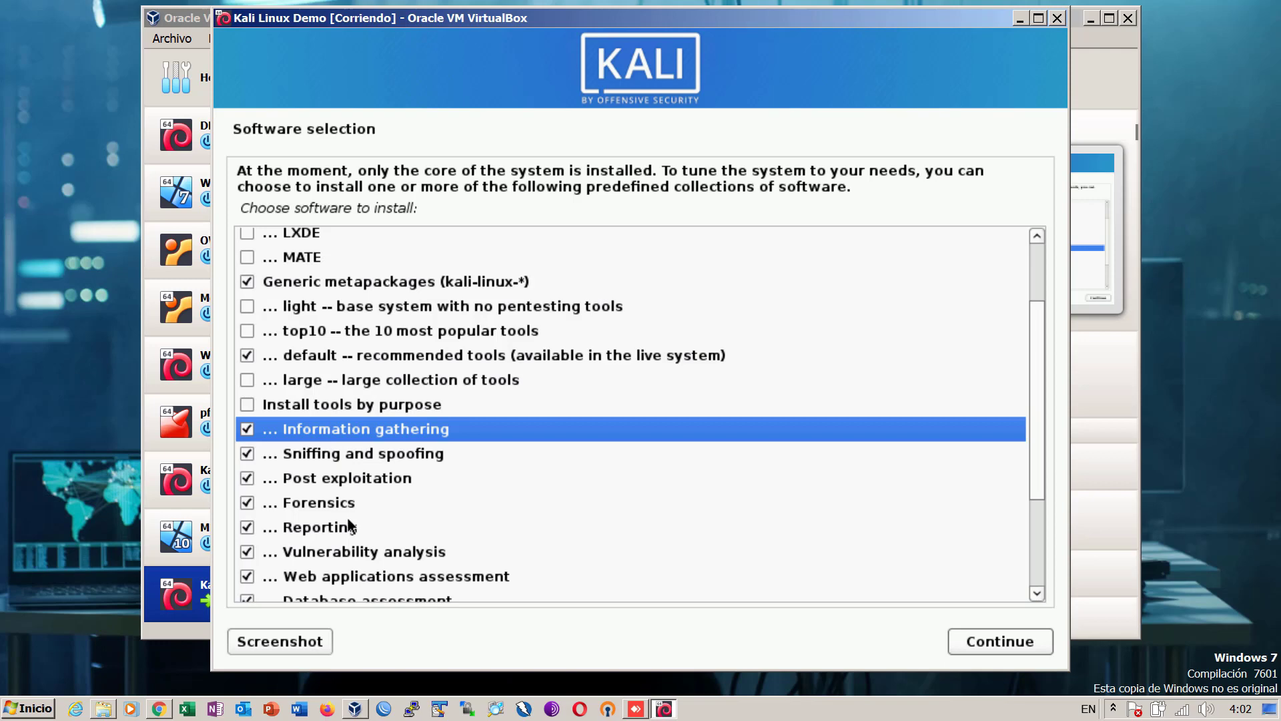
scroll(347, 517, up, 1)
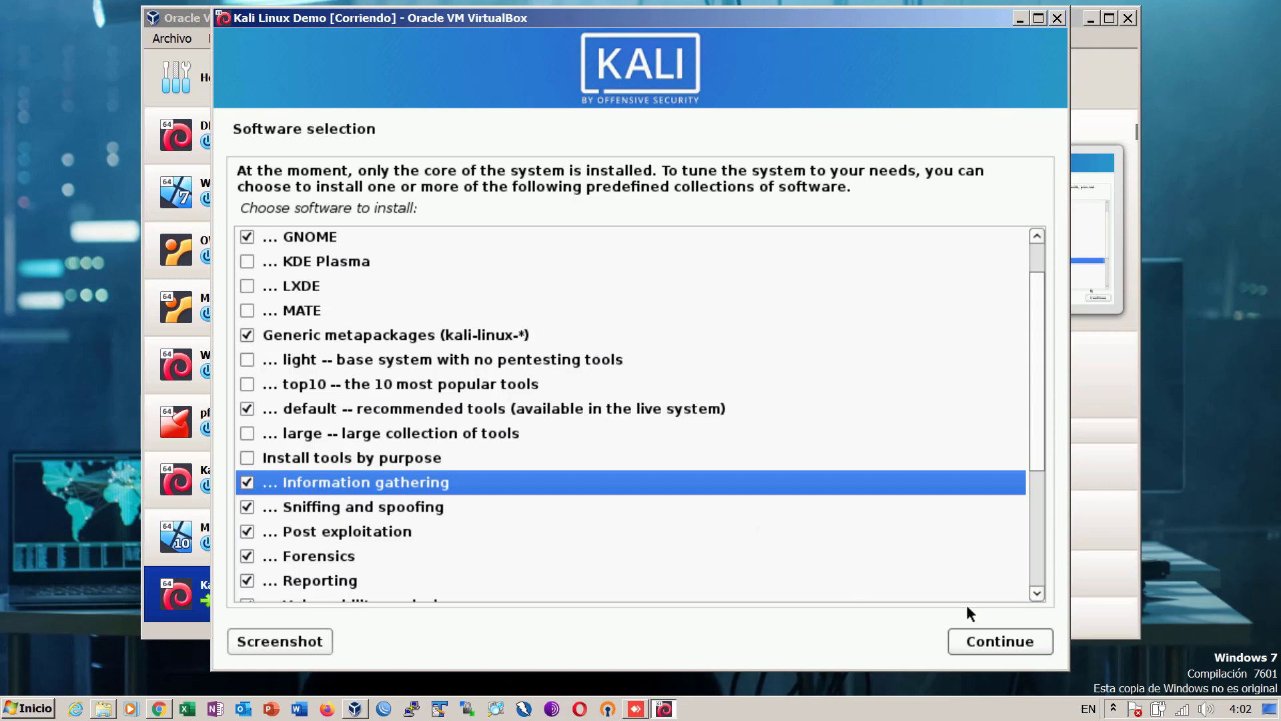
click(1000, 641)
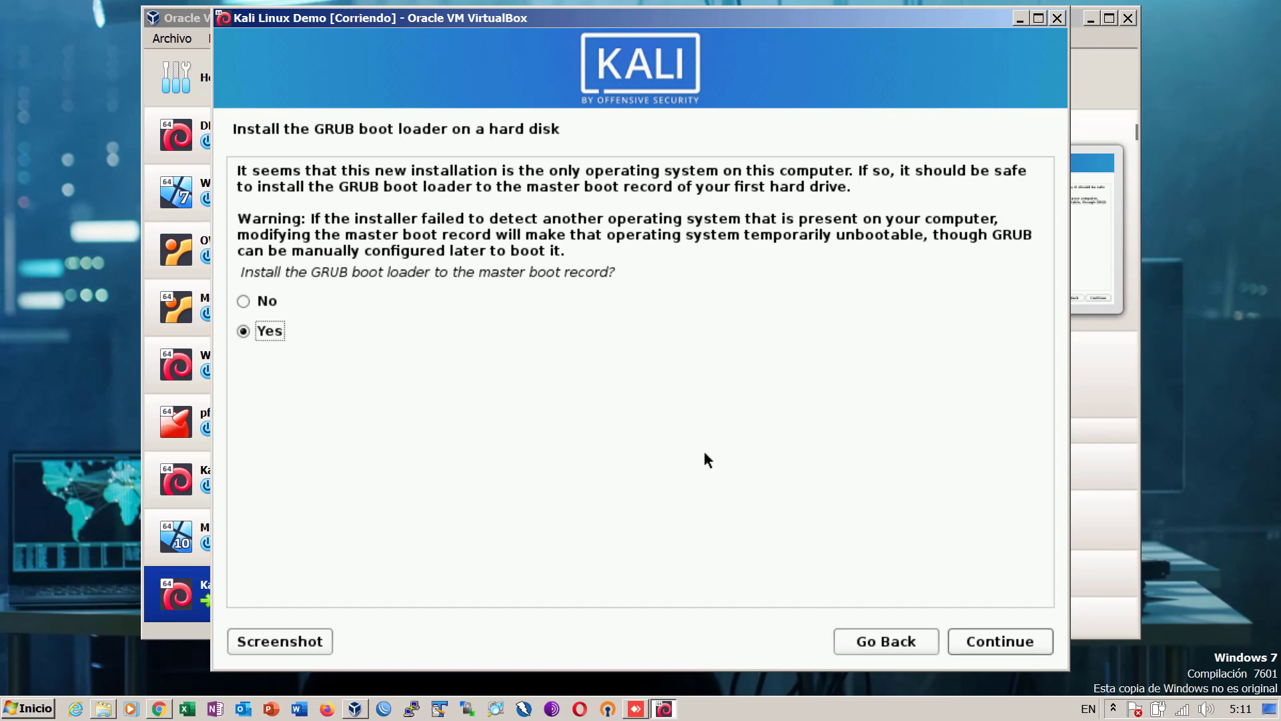
- Install GRUB to the master boot record on /dev/sda
click(1005, 642)
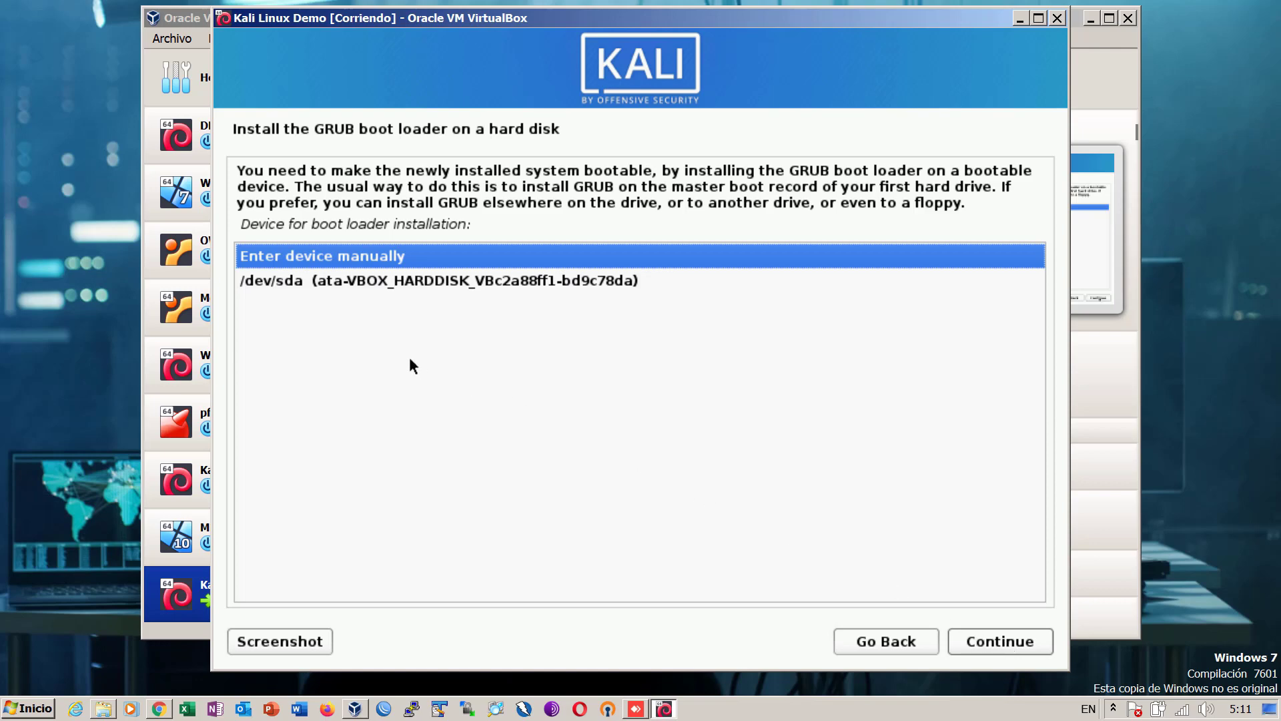
click(348, 289)
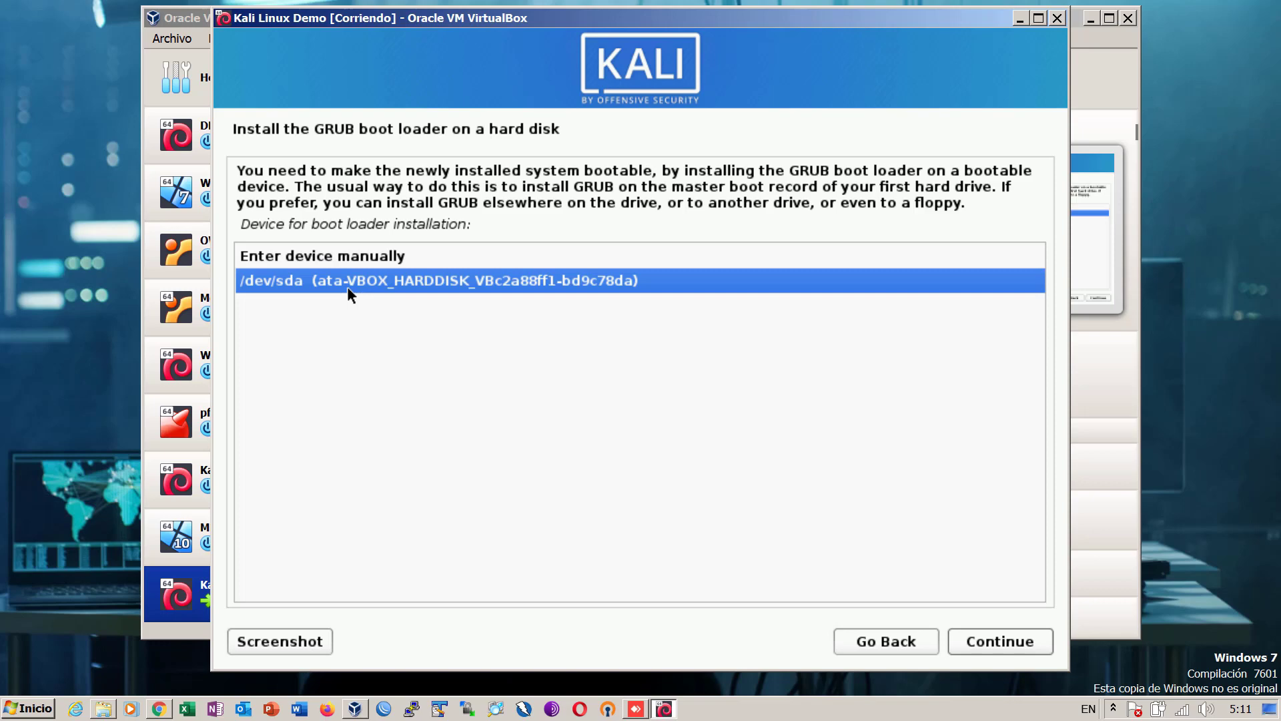
click(1008, 642)
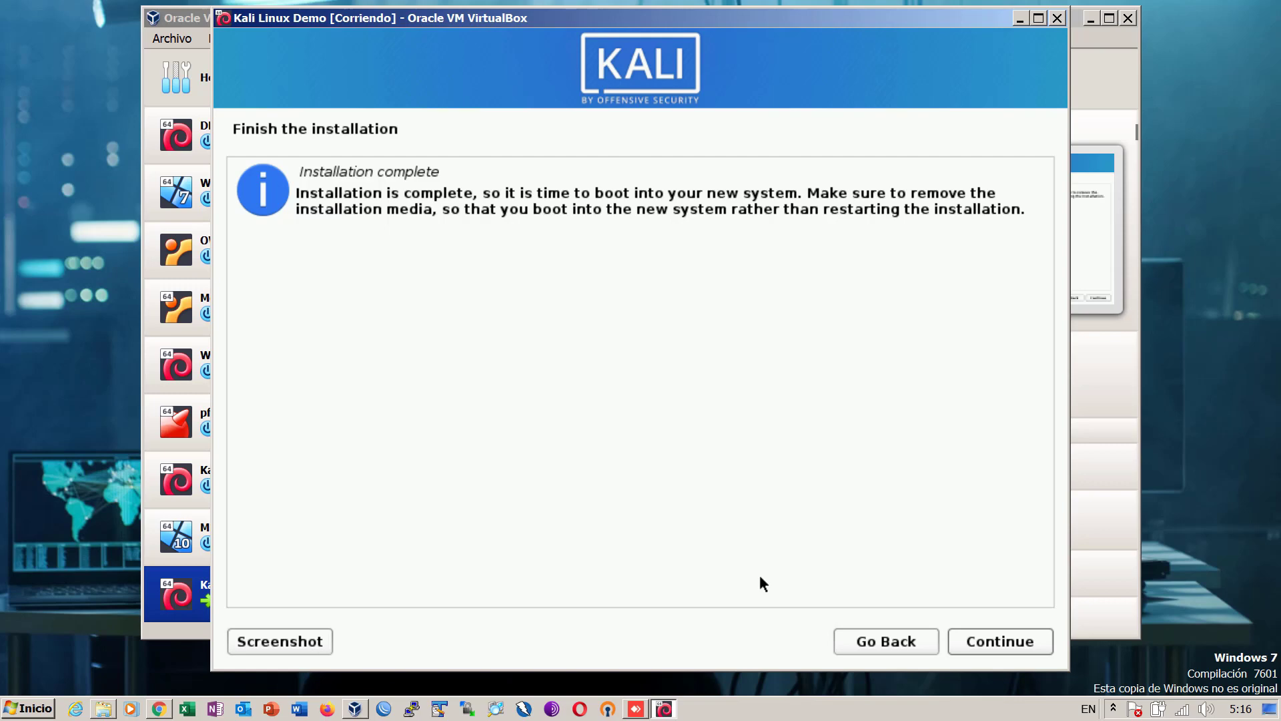
- Continue past Installation complete so the VM reboots into the new Kali system
click(1003, 645)
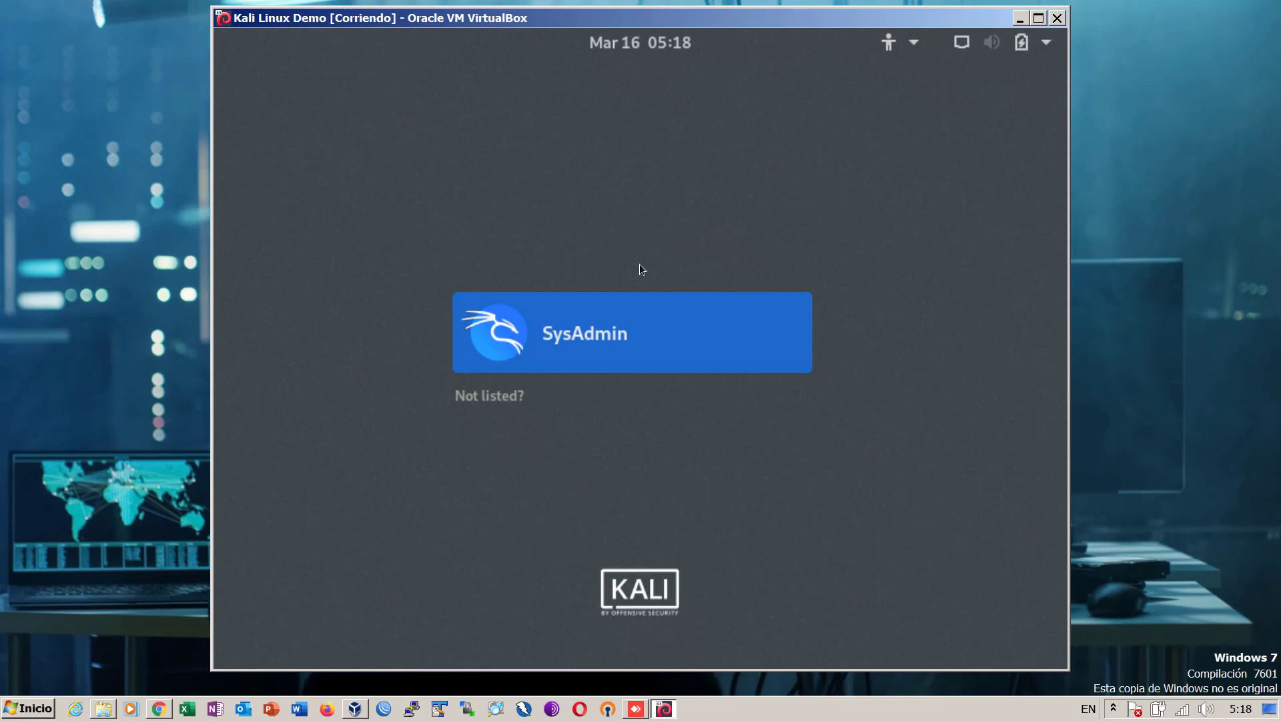
- Choose the SysAdmin account and sign in with its password
click(606, 338)
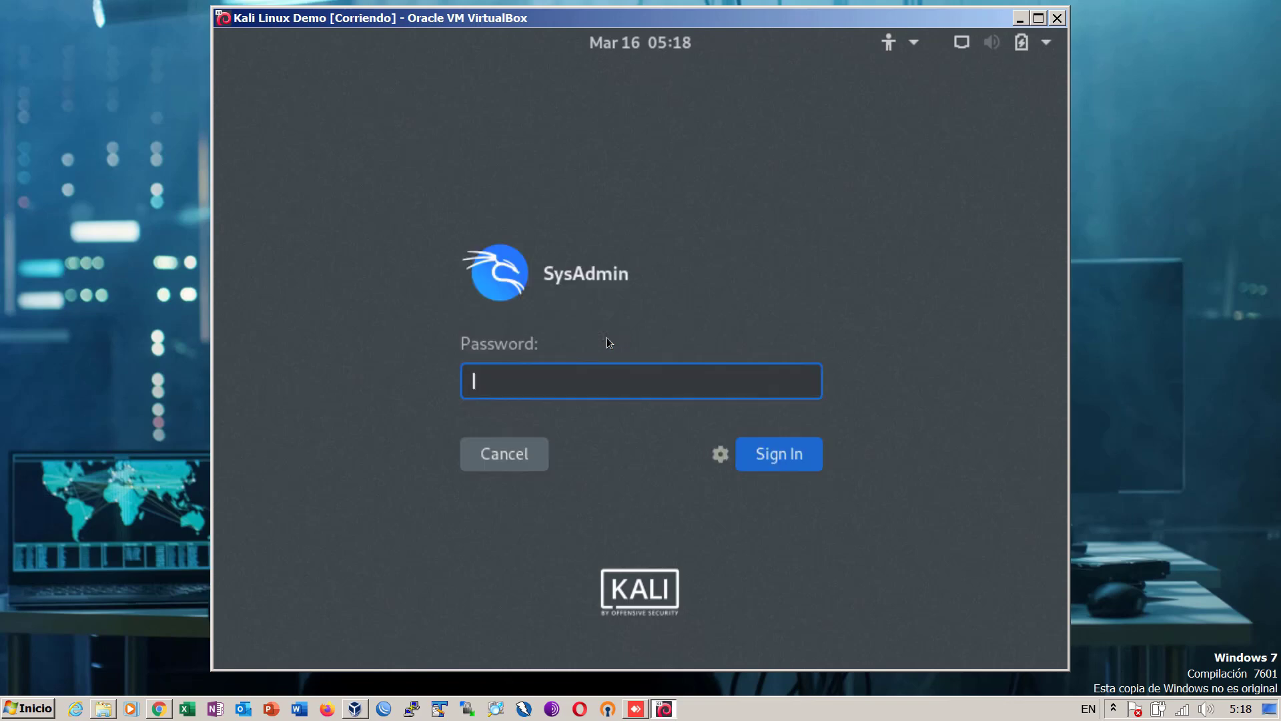
text(••••••••••)
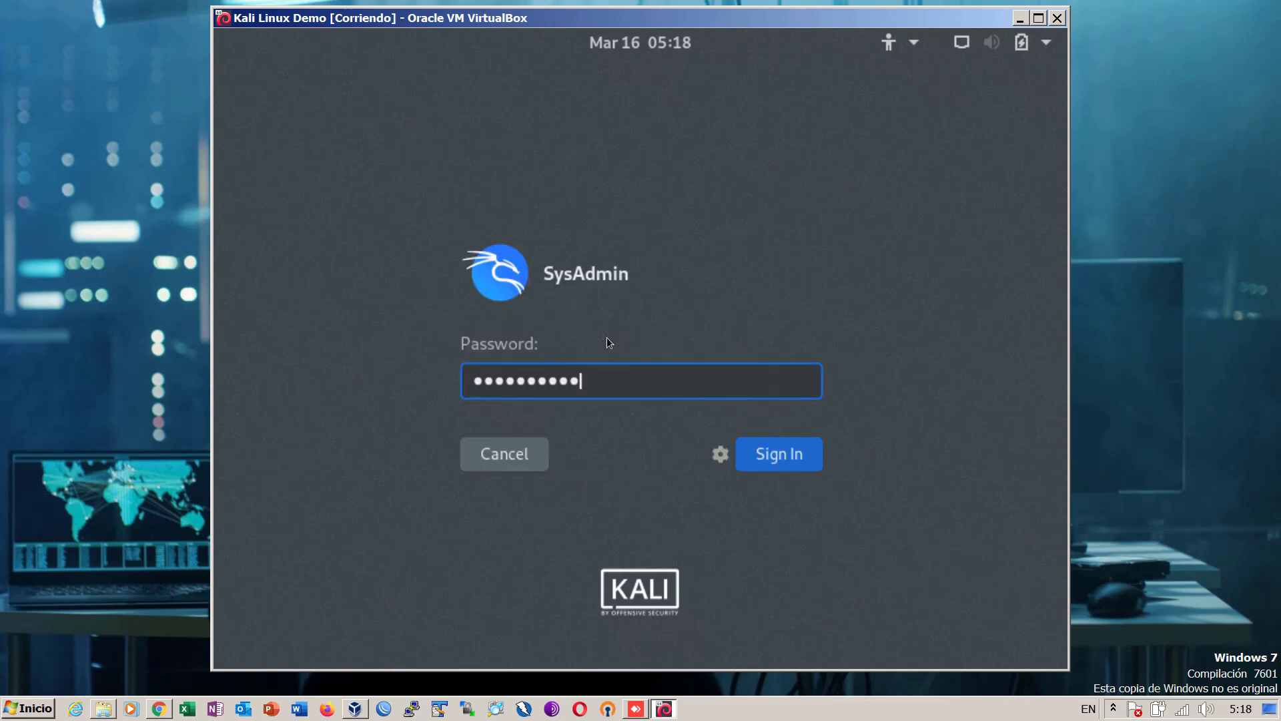
text(•••)
key(Return)
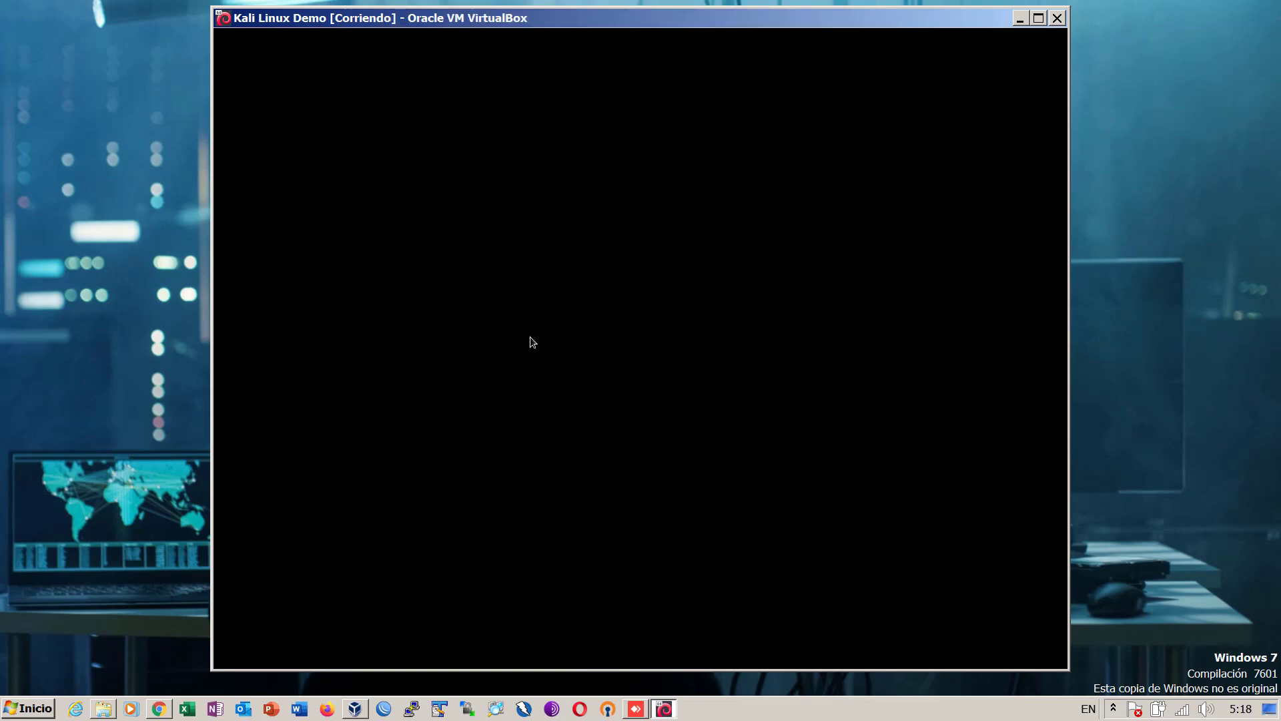
- Shift the VM window slightly left, then bring up the GNOME activities overview
mouse_move(610, 17)
mouse_down()
mouse_move(549, 17)
mouse_move(603, 21)
mouse_up()
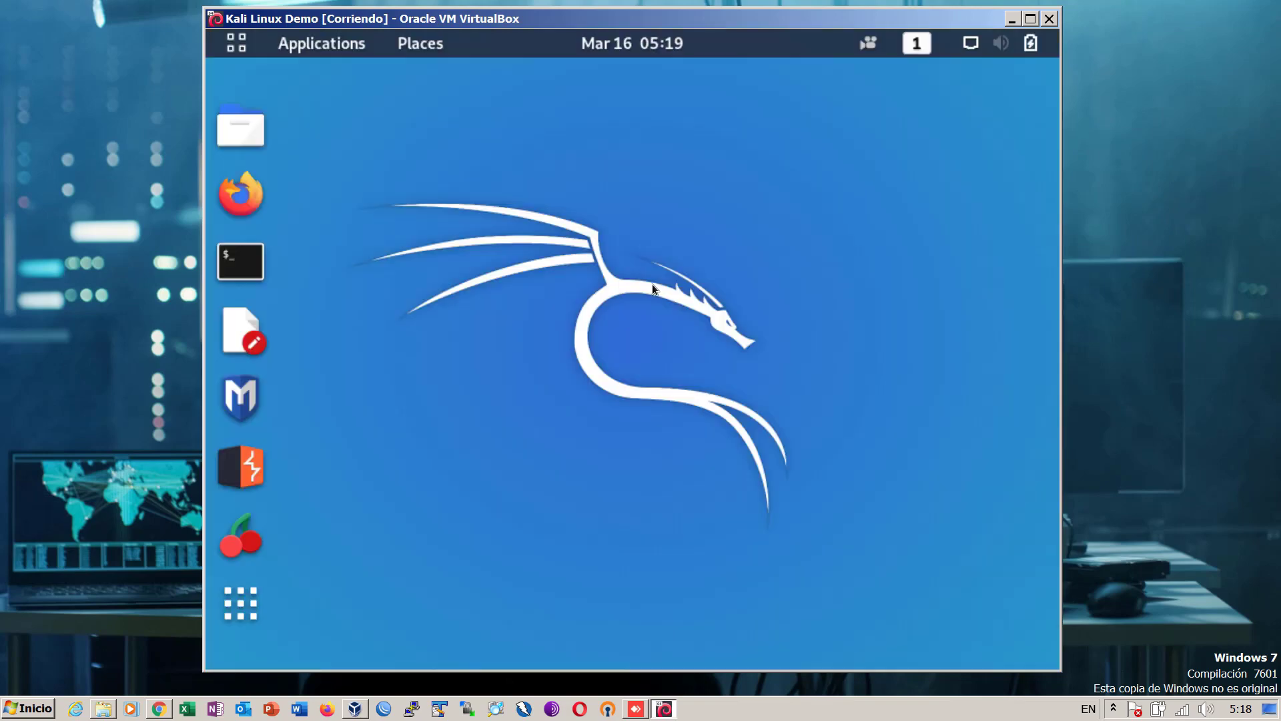
key(super)
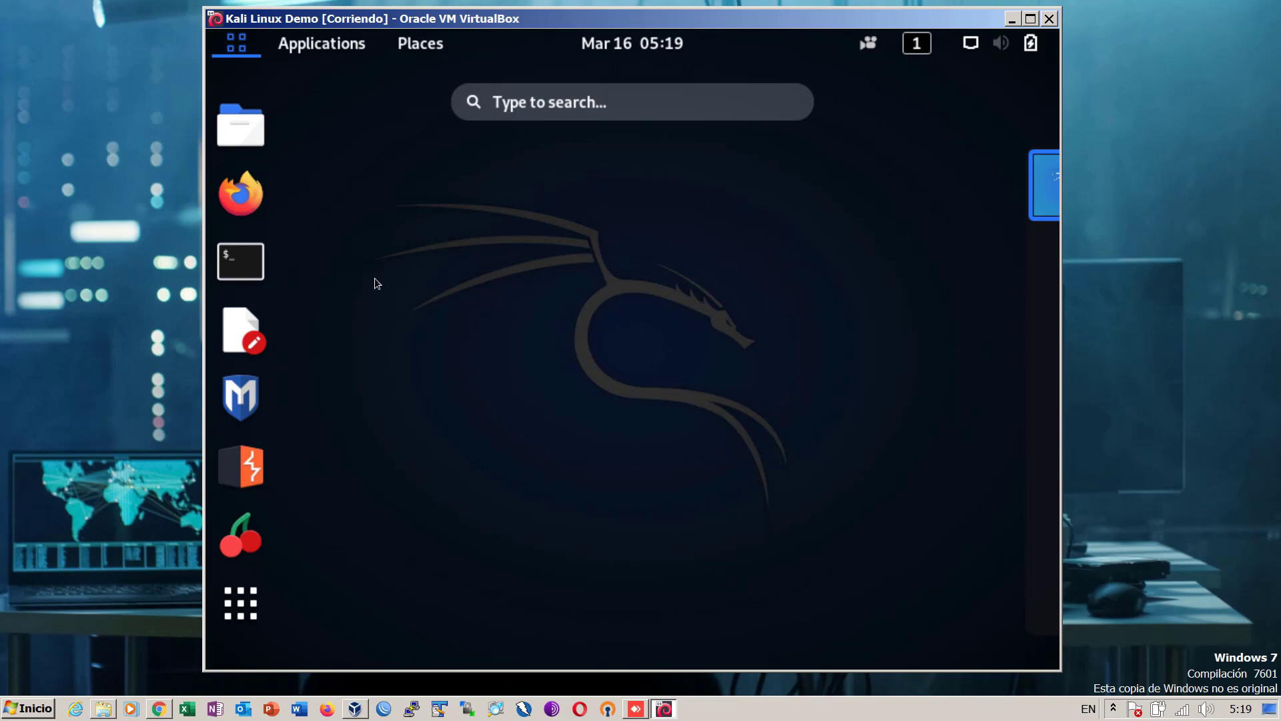
- Launch QTerminal, maximize the VirtualBox window, and run ifconfig to list network interfaces
click(235, 274)
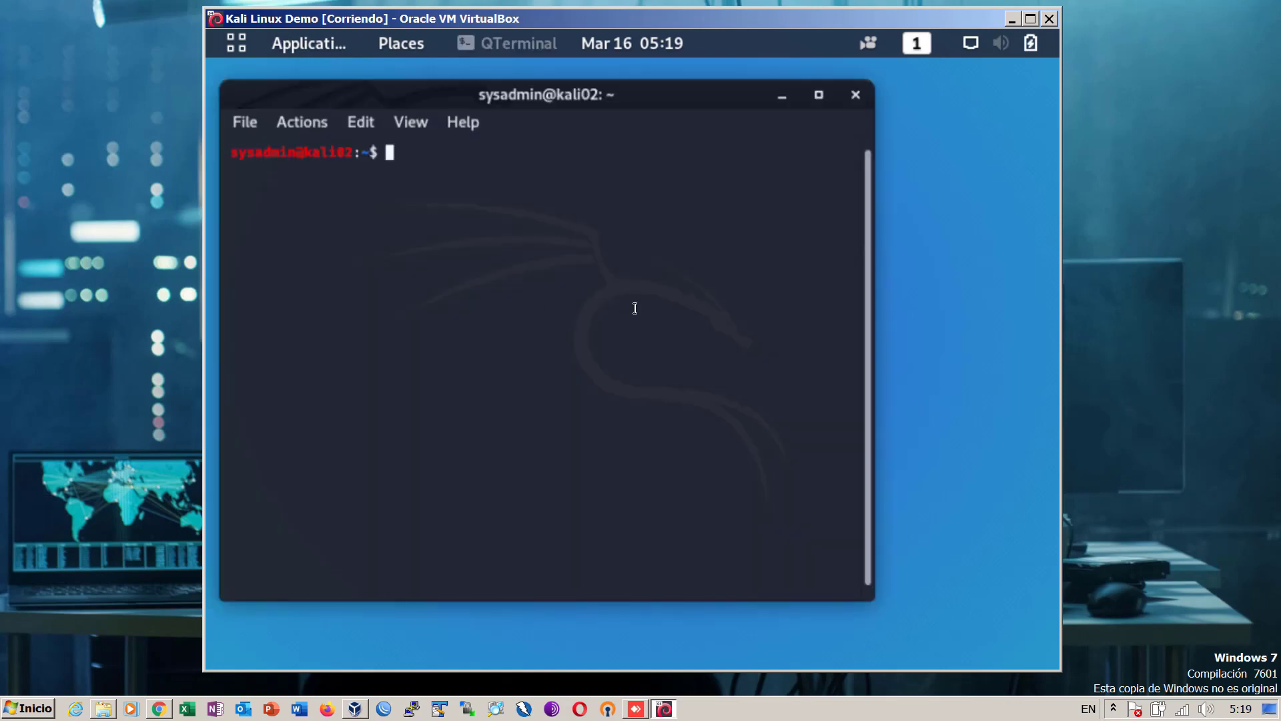
drag(632, 92, 738, 120)
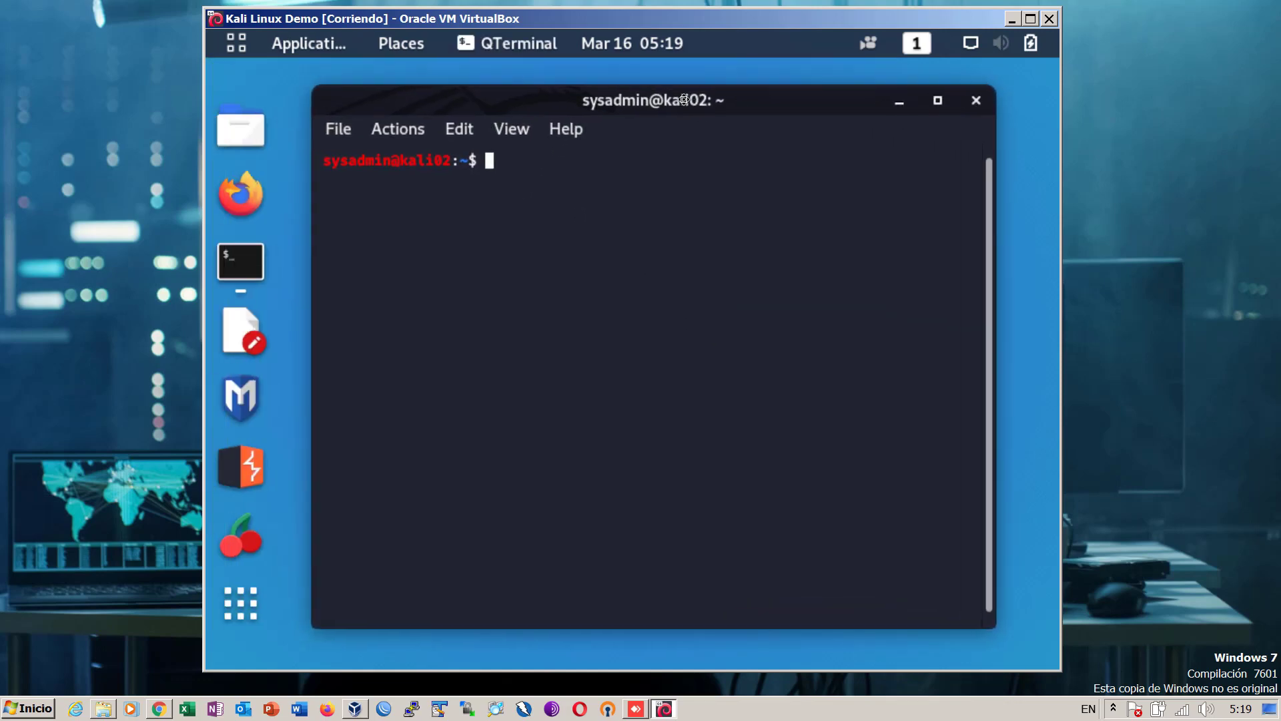
click(1030, 19)
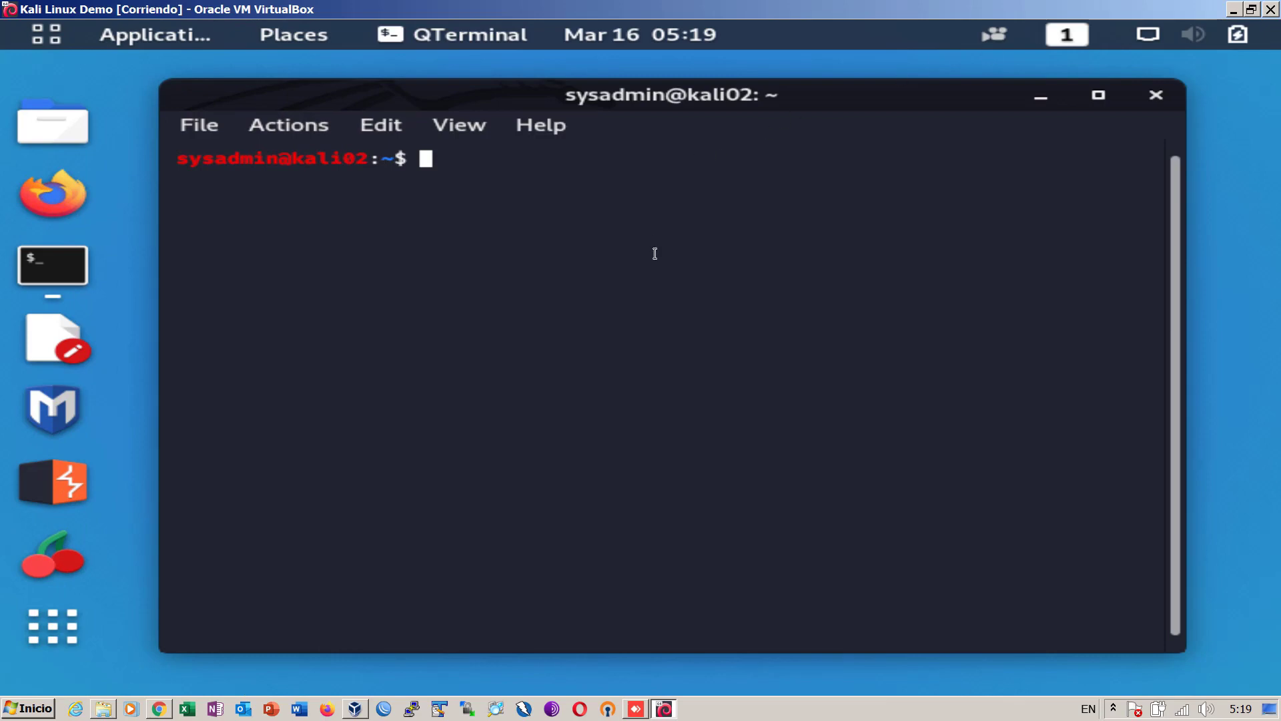
text(ifconfig)
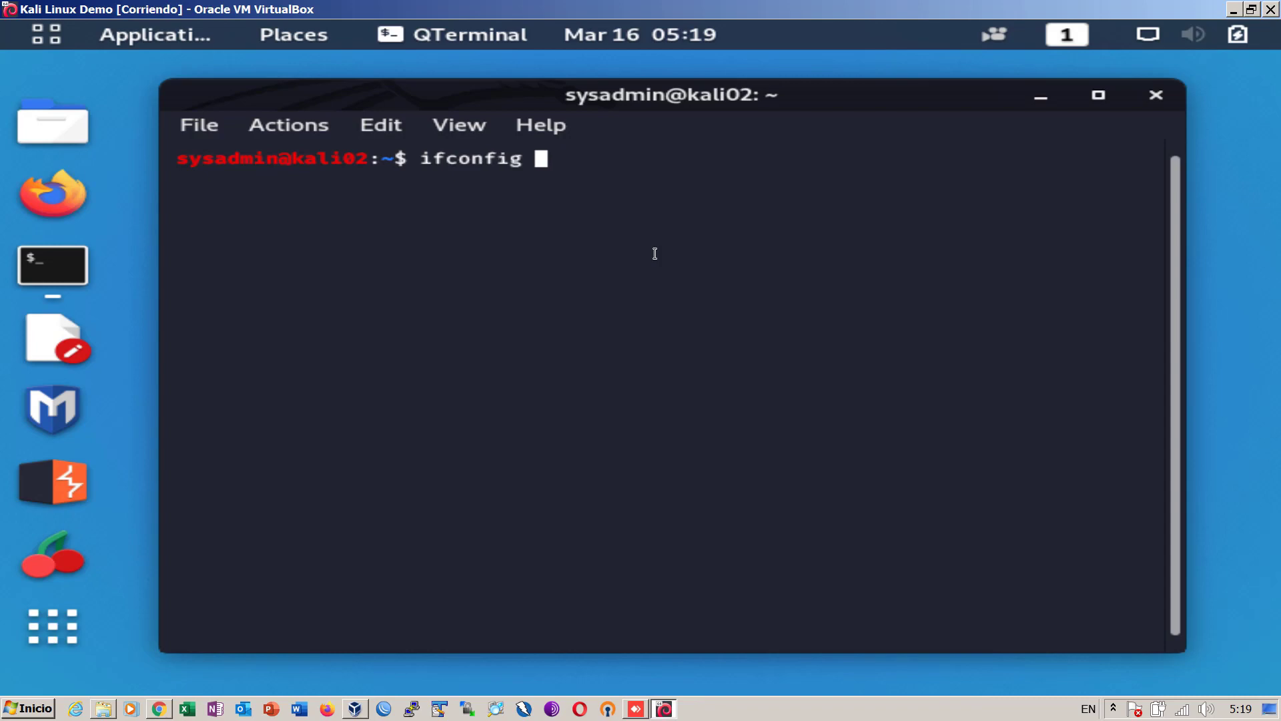
key(Return)
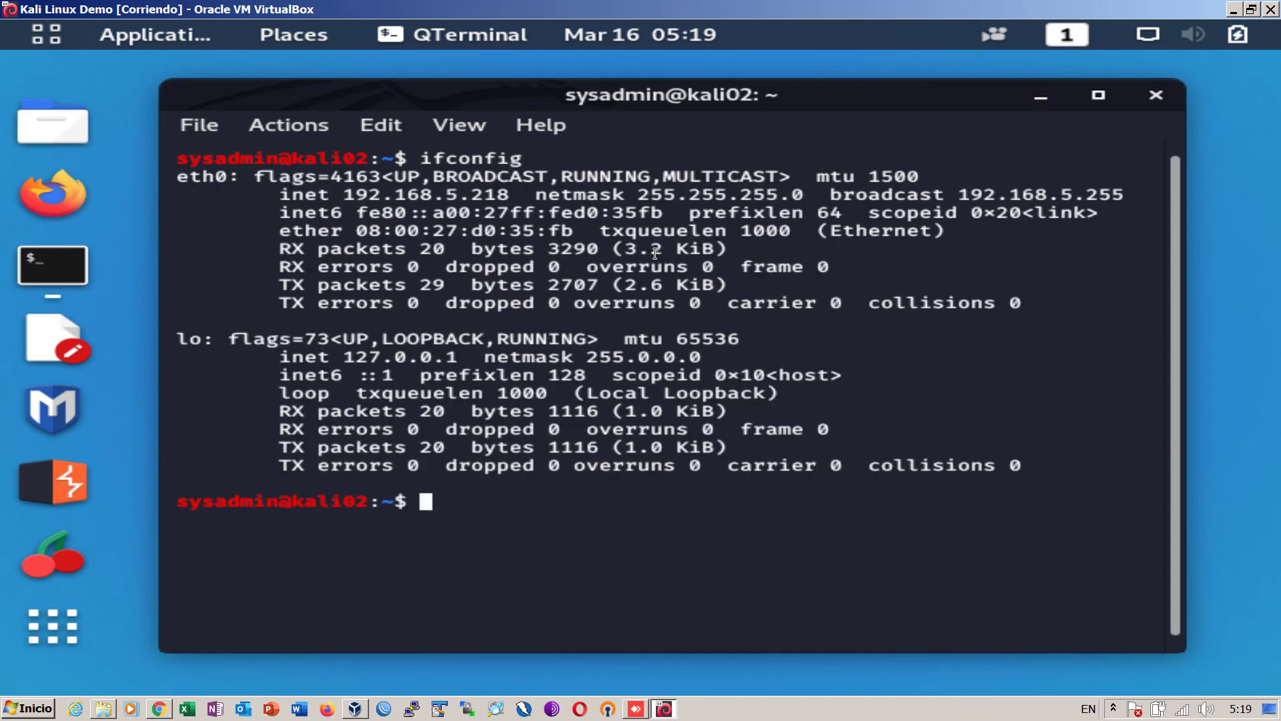